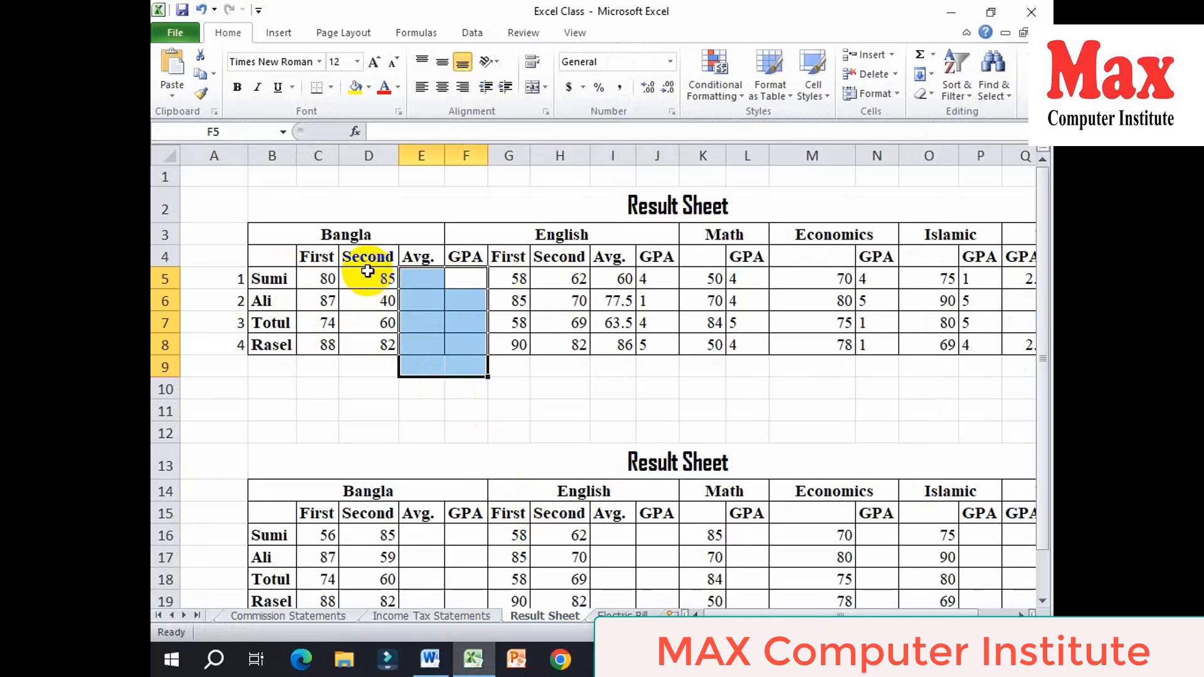
Clear the English average and GPA, Math GPA and Economics GPA values for all students in the upper result sheet.
drag(615, 280, 640, 360)
key(Delete)
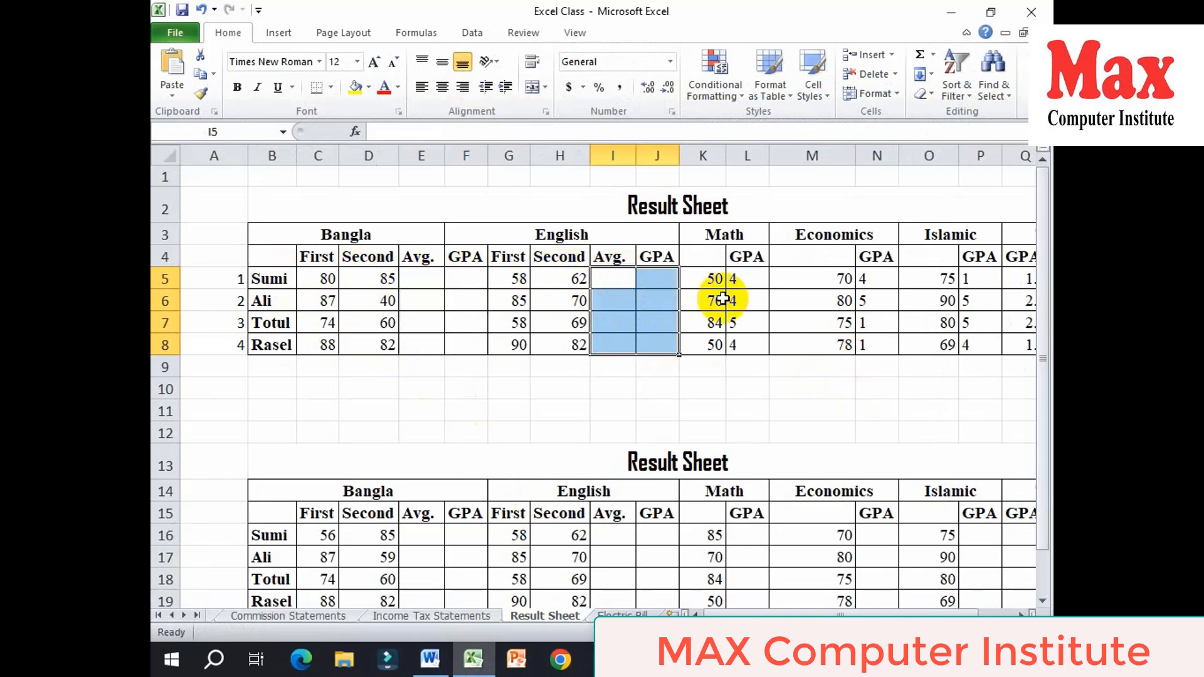
drag(743, 276, 766, 349)
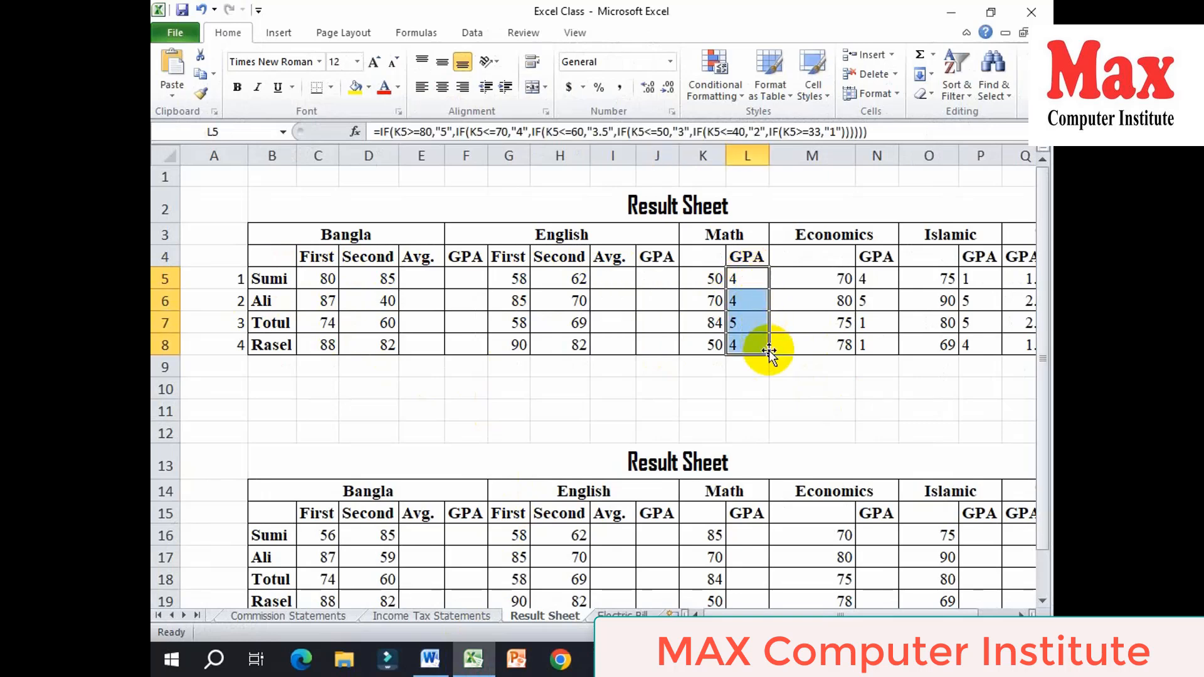
key(Delete)
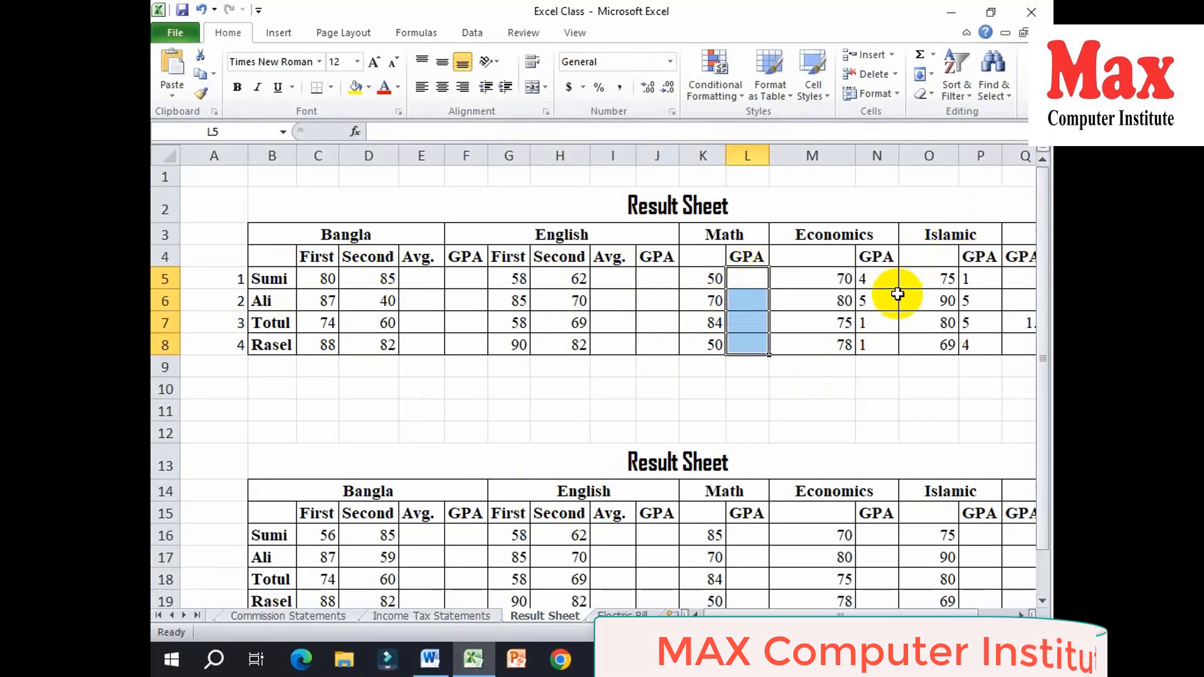
drag(876, 278, 868, 363)
key(Delete)
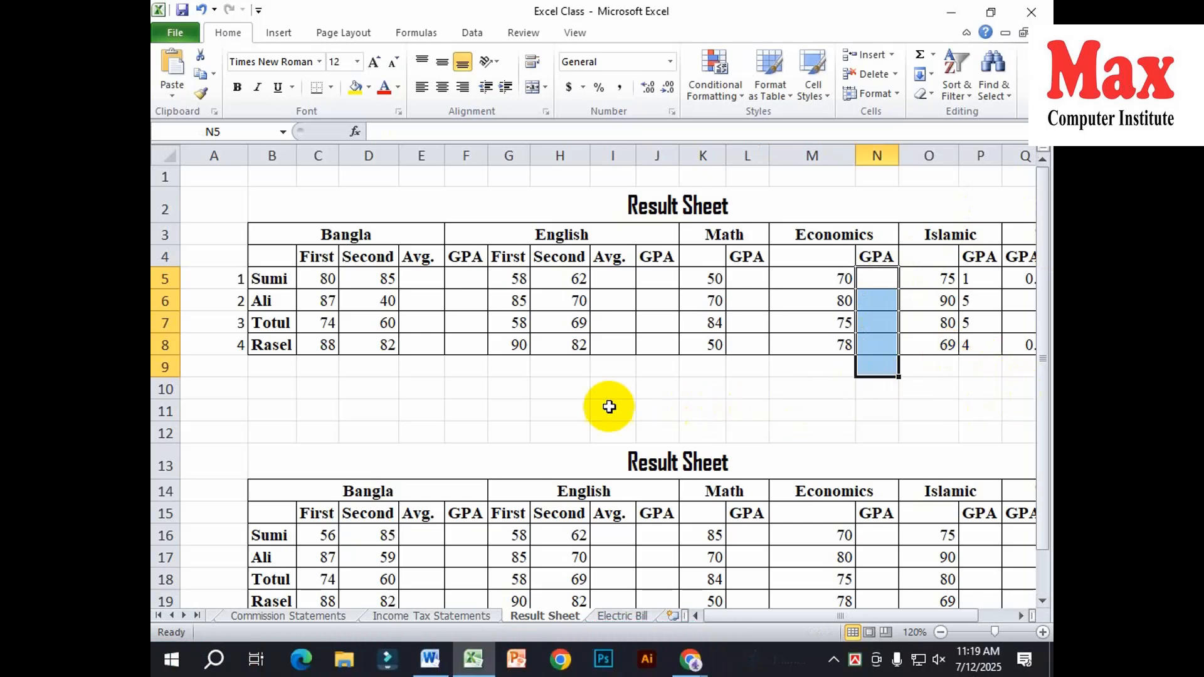
Enter =sum(C5:D5)/2 in E5 for the Bangla average and fill the formula down to E8.
drag(315, 279, 422, 274)
click(418, 275)
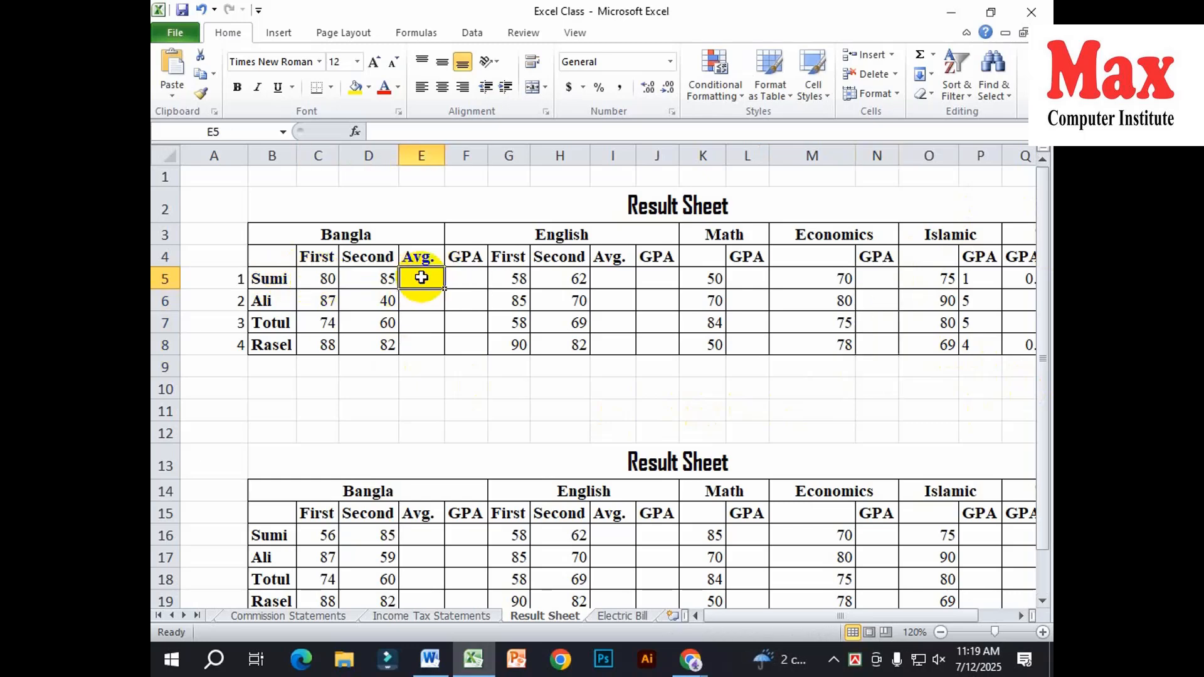
text(=)
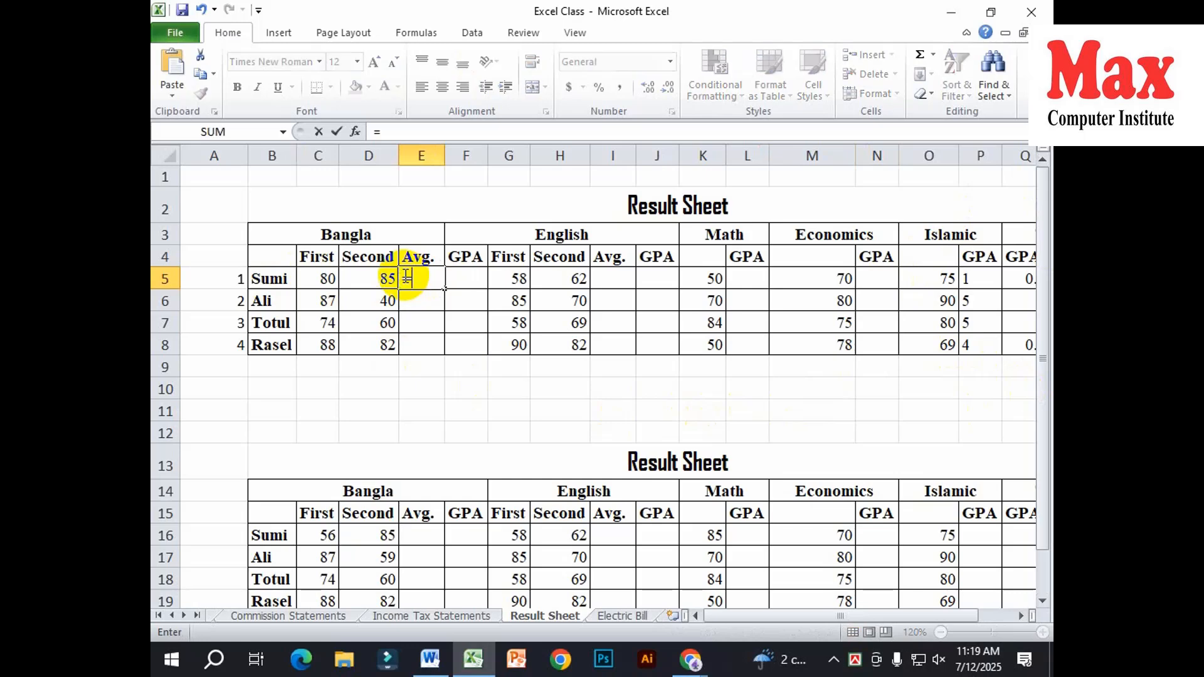
text(sum)
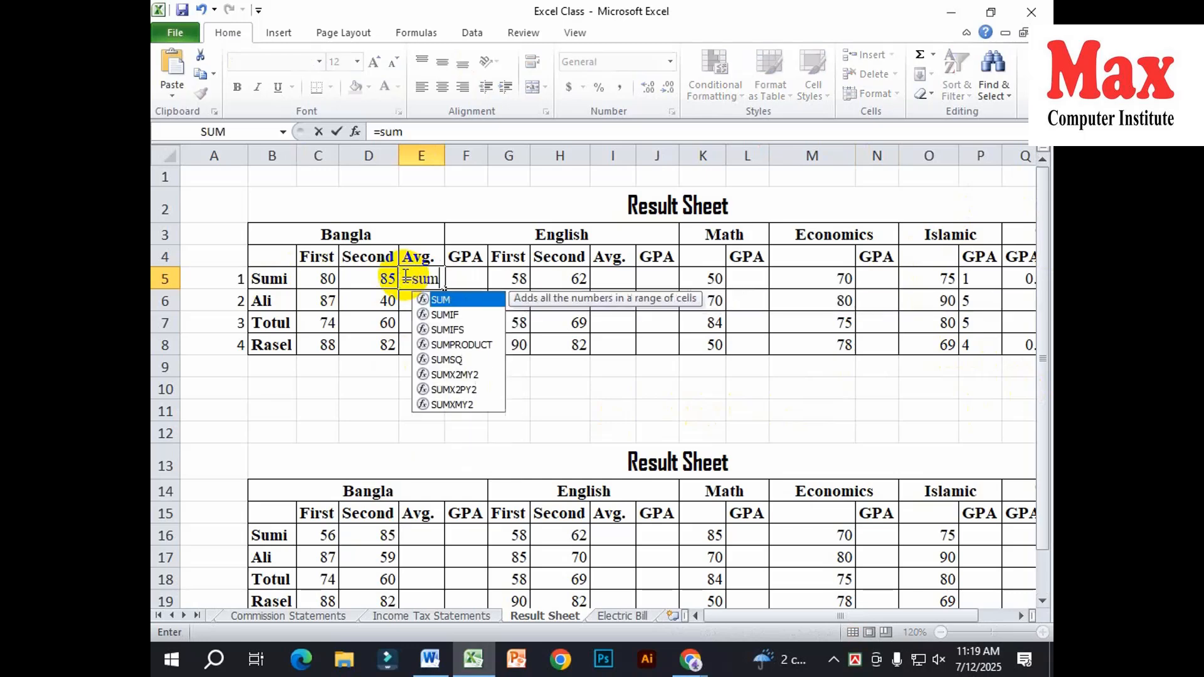
text(()
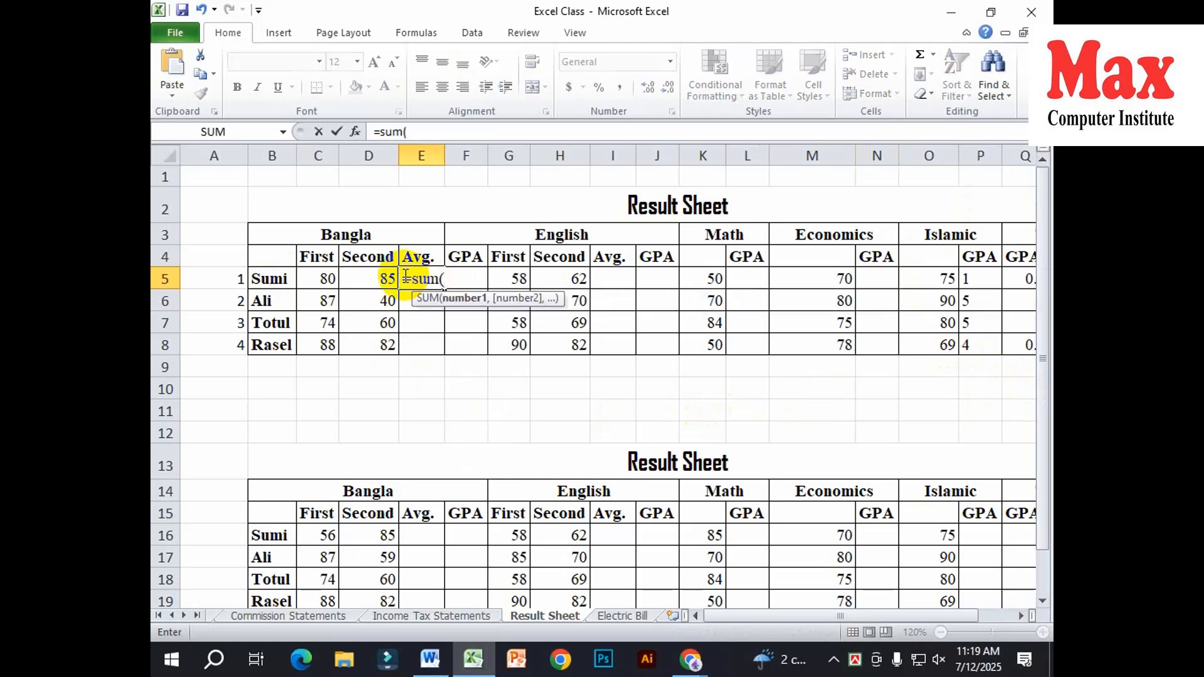
drag(321, 279, 365, 280)
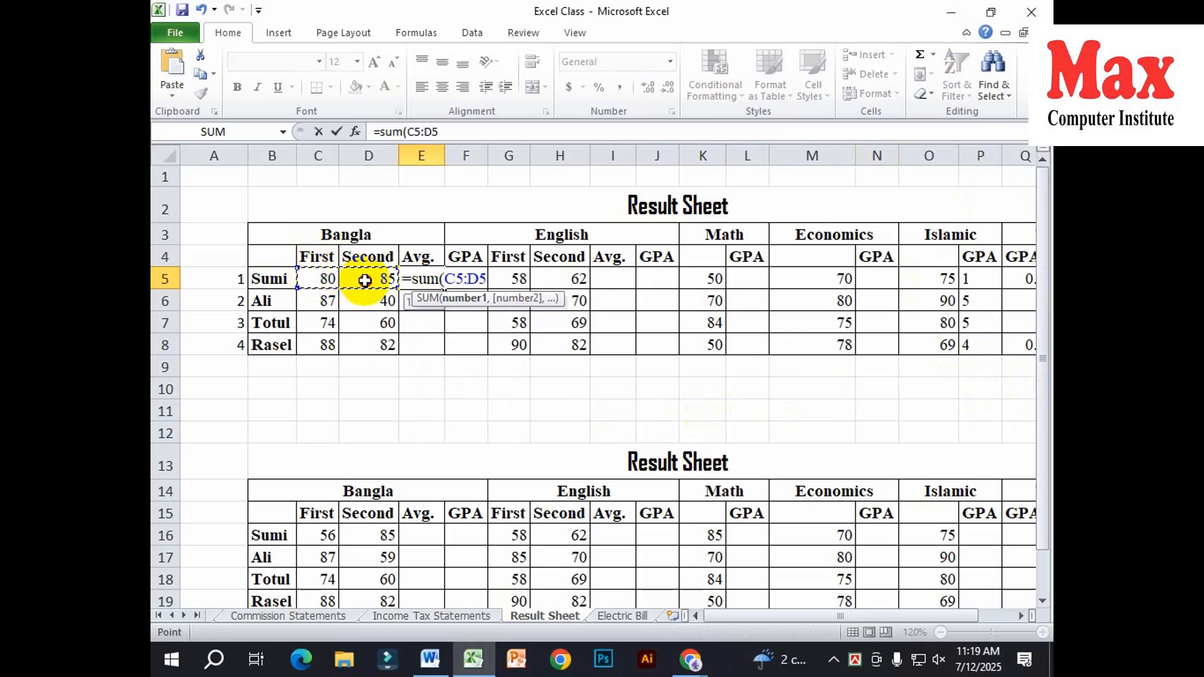
text())
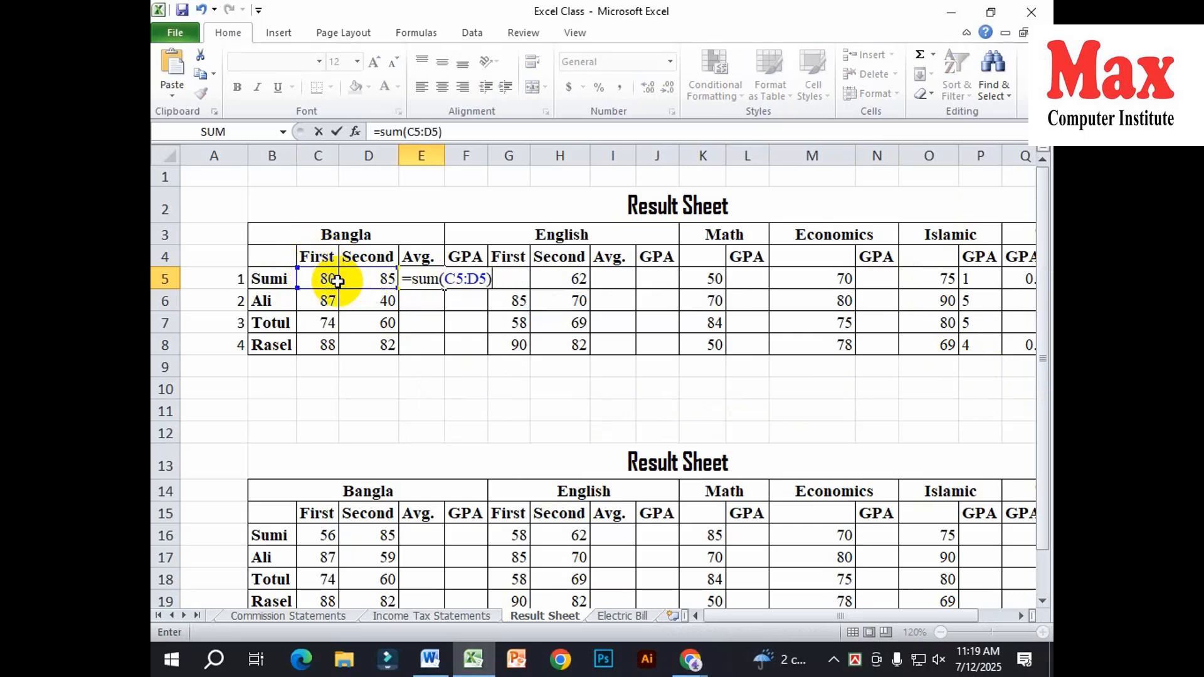
text(/2)
key(Return)
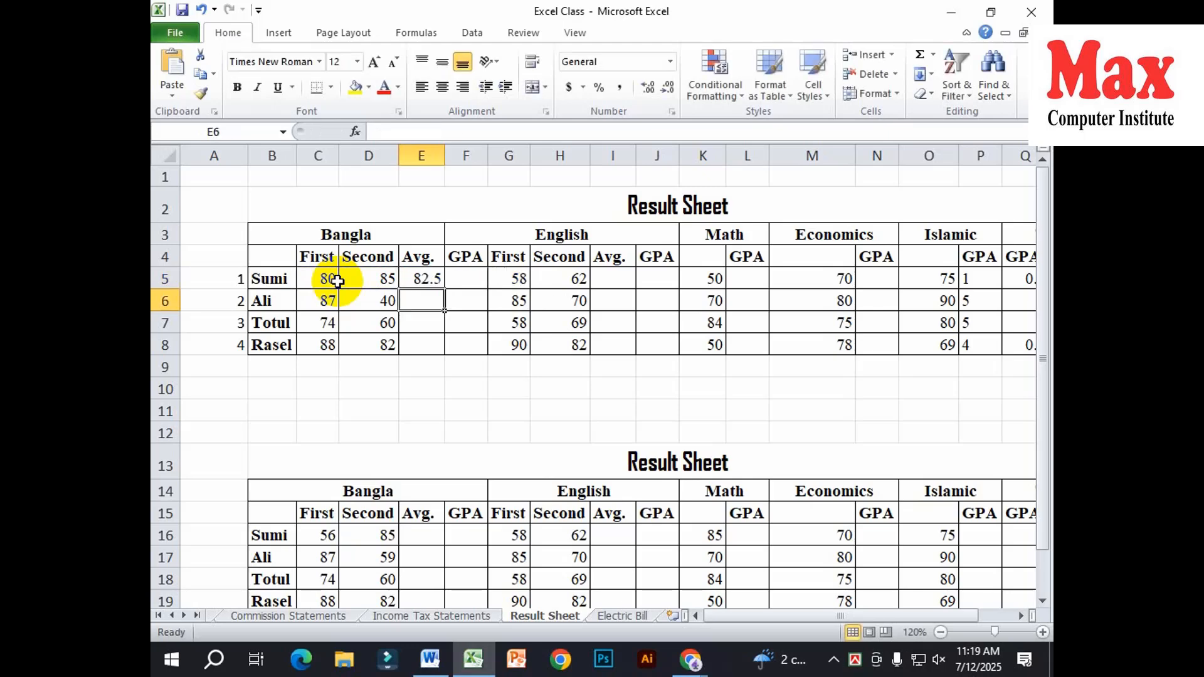
click(423, 277)
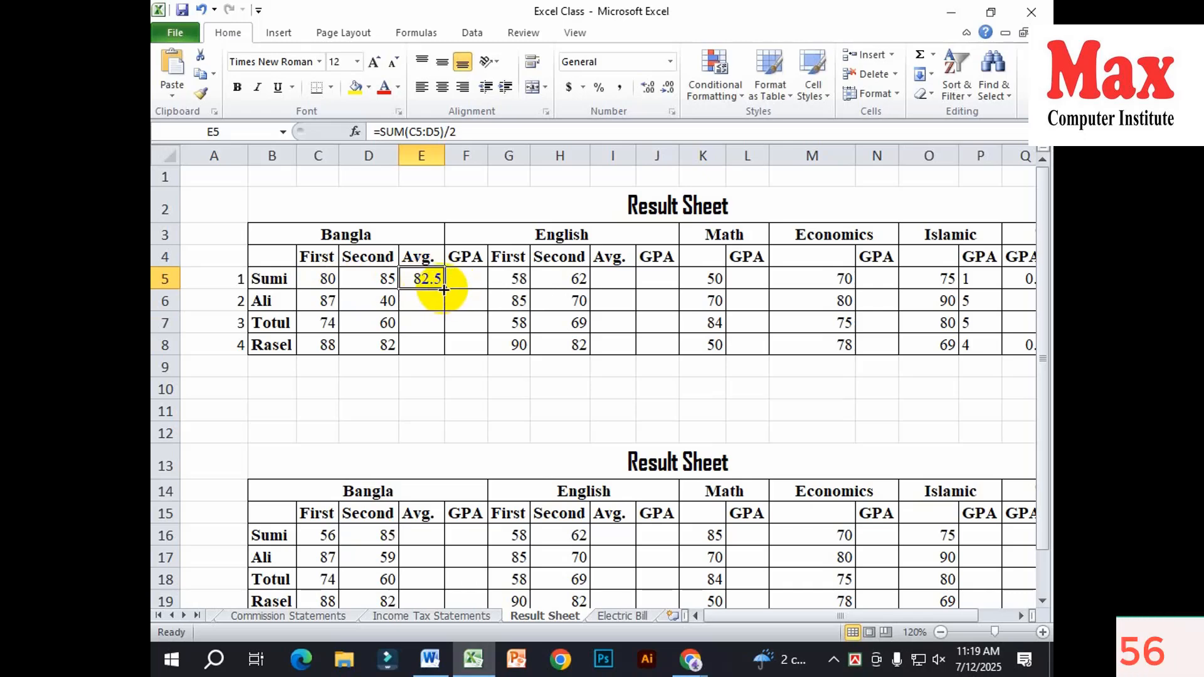
drag(444, 289, 438, 355)
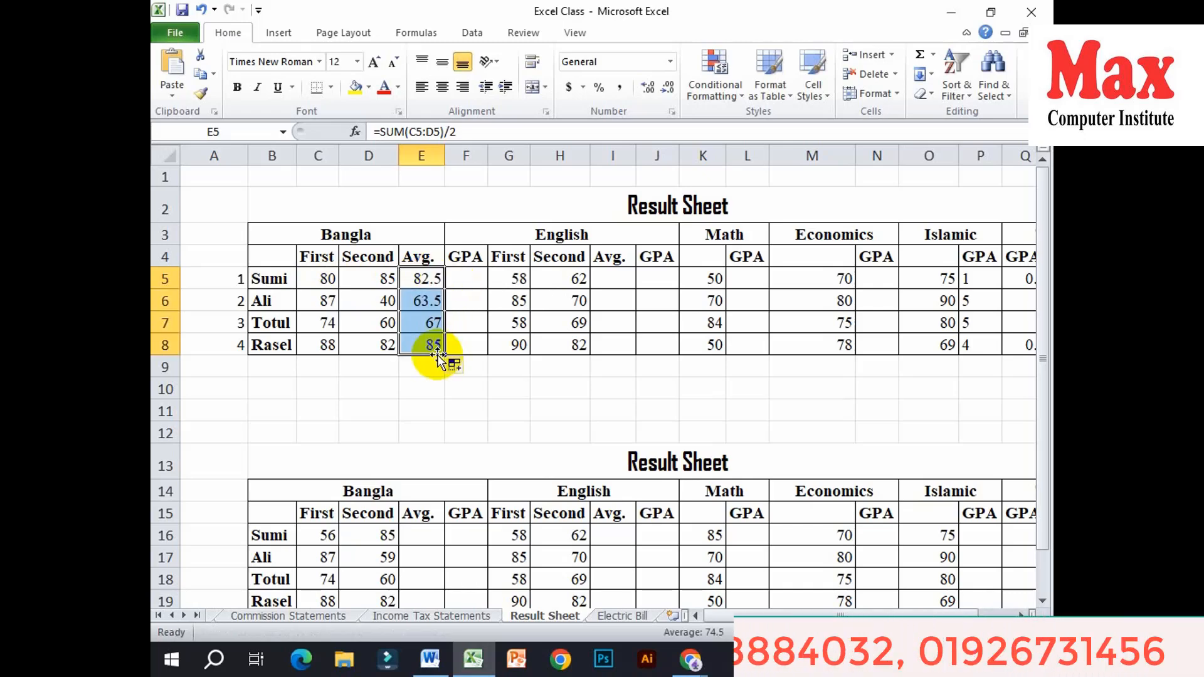
Copy the Bangla average formula from E5 into the English average cell I5.
click(605, 277)
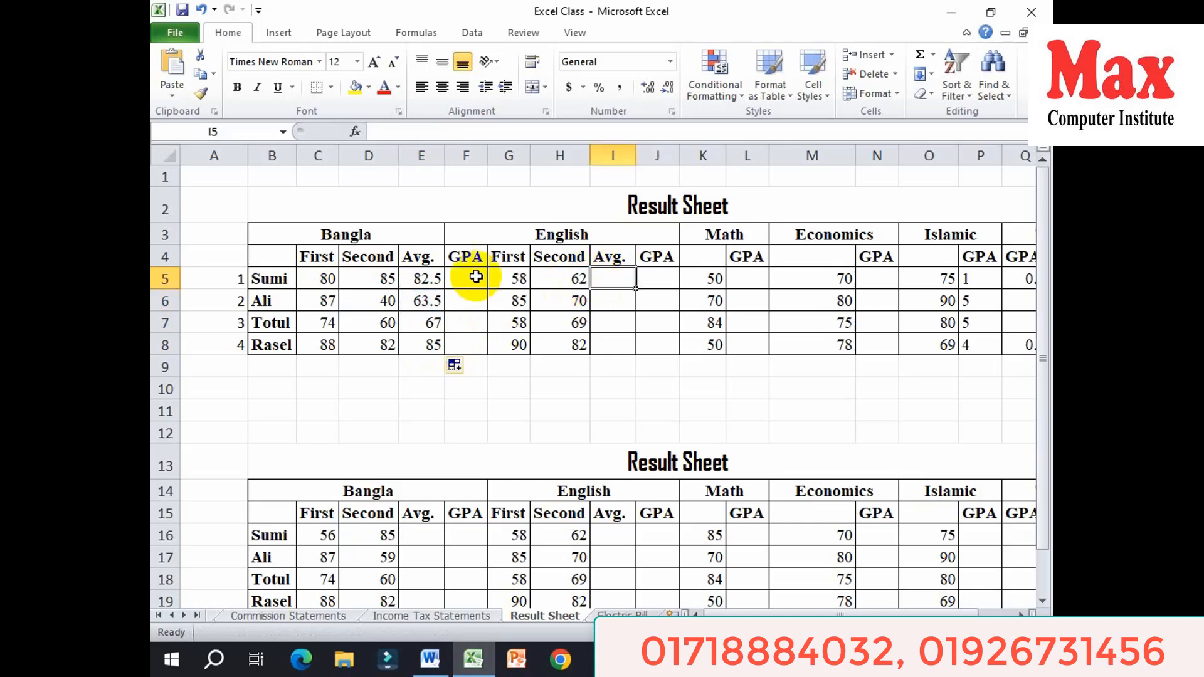
click(427, 277)
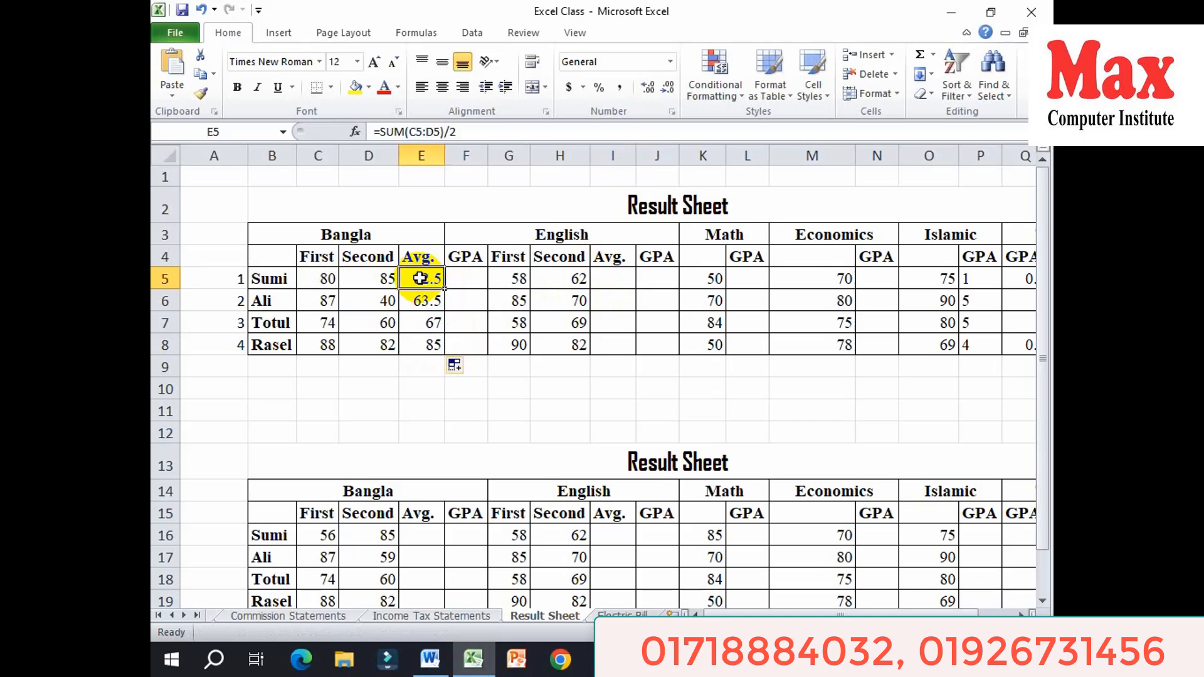
click(204, 74)
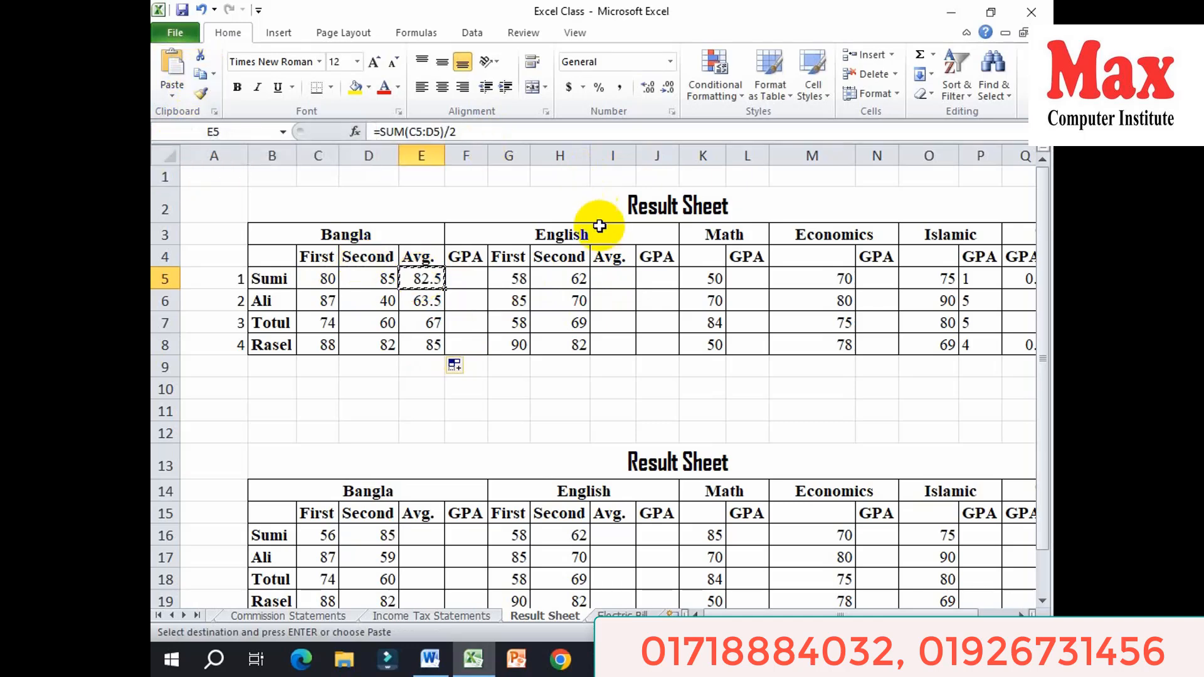
click(607, 277)
click(167, 83)
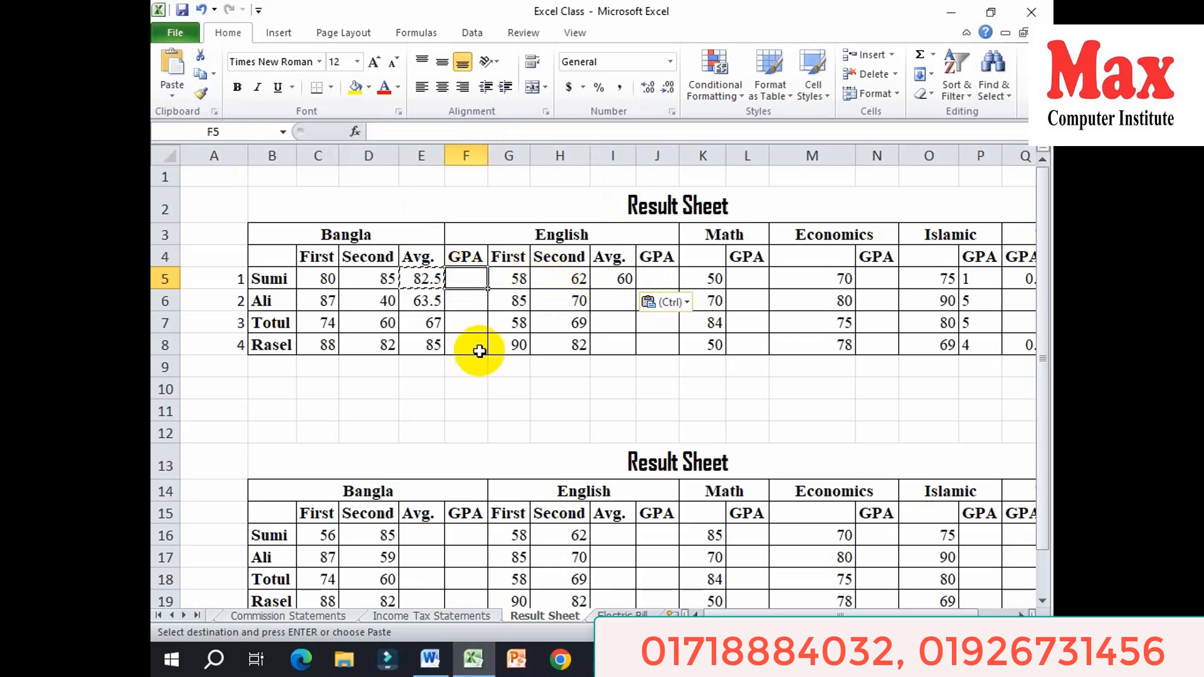
Switch to the blank Word document and insert a table with two columns and four rows.
click(437, 665)
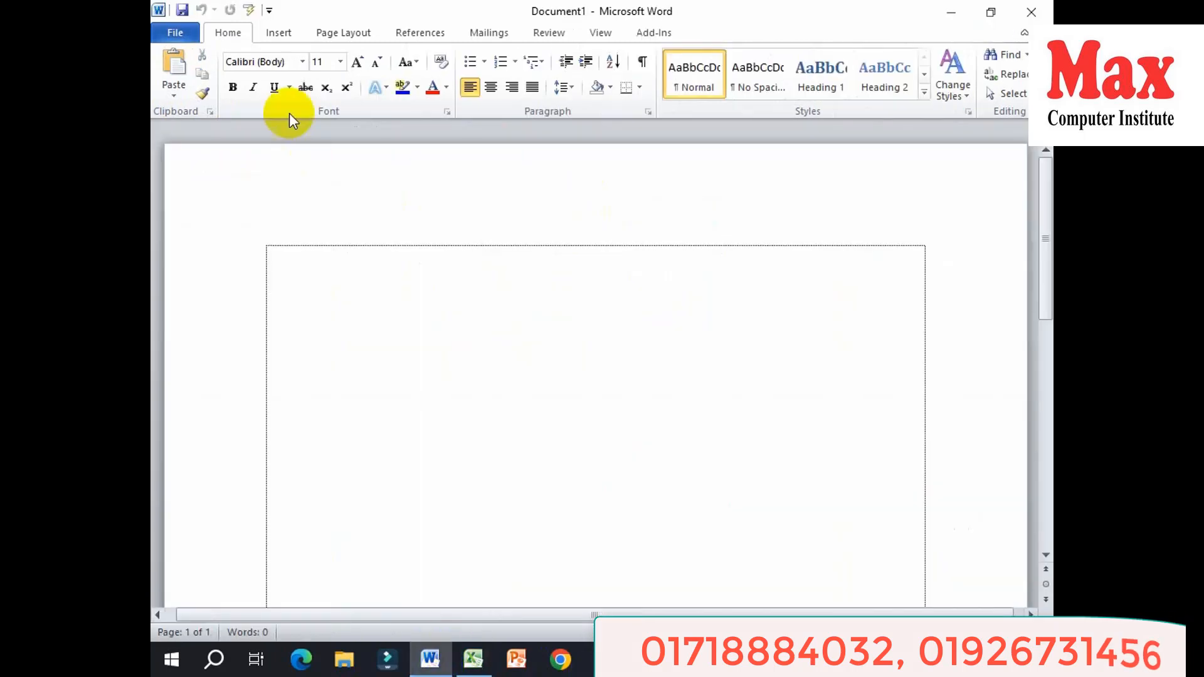
click(274, 34)
click(262, 78)
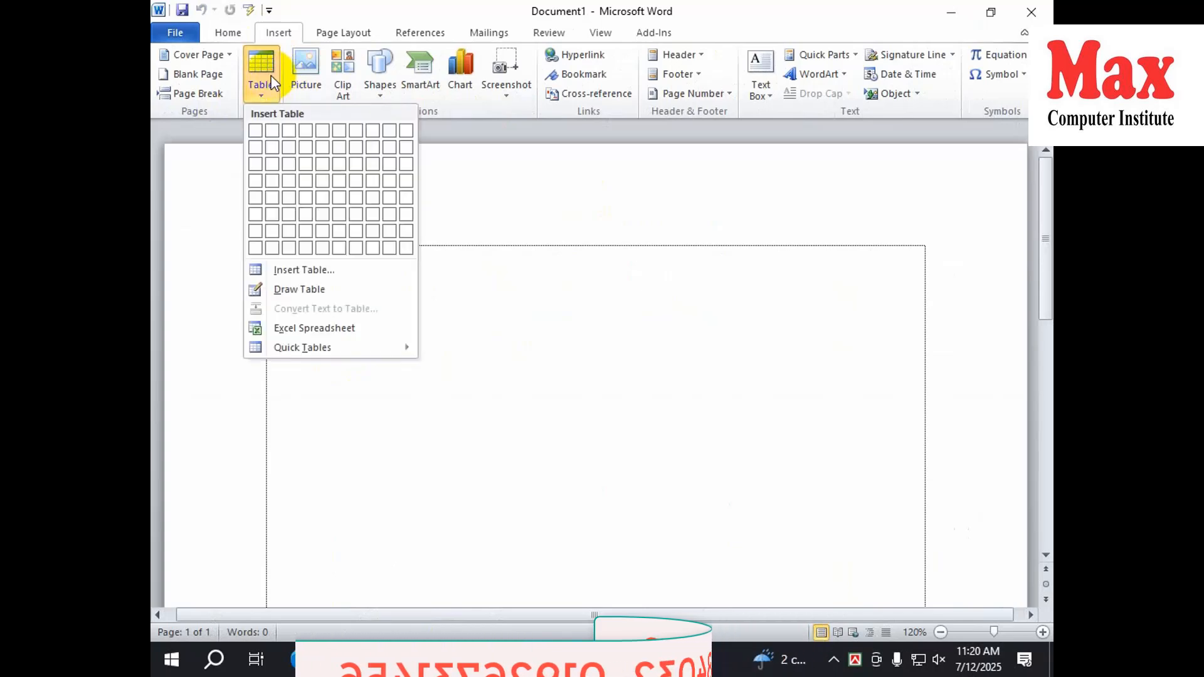
click(274, 181)
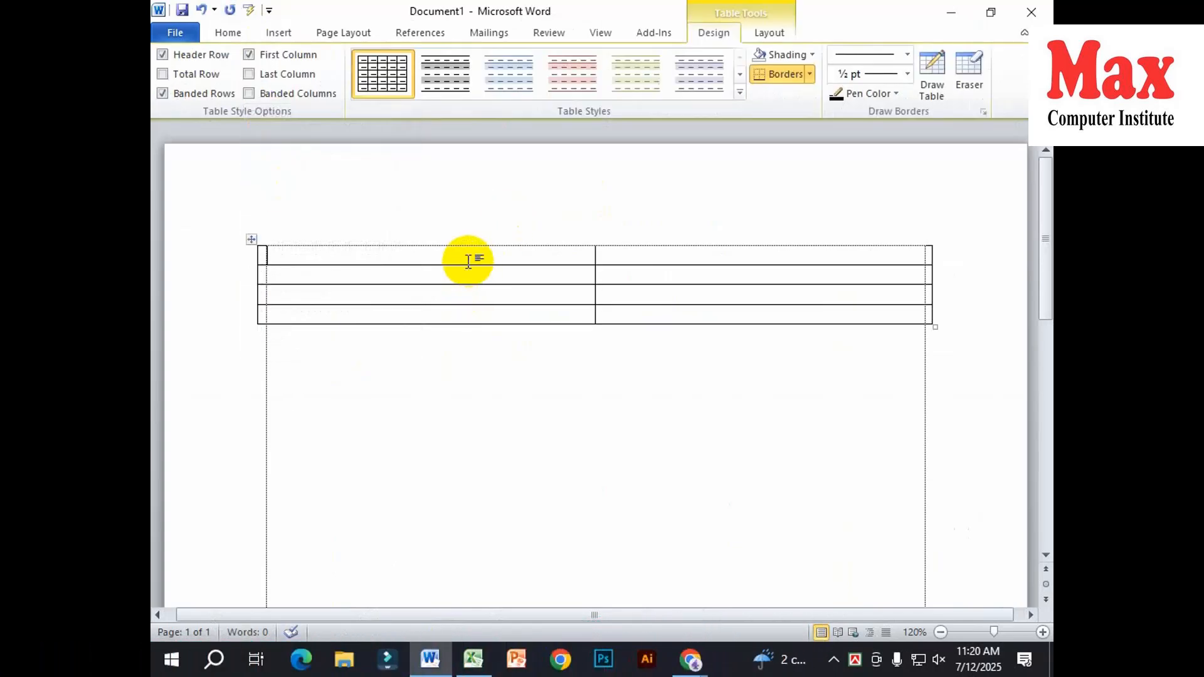
Select the whole table and enlarge its font size considerably.
drag(168, 254, 204, 344)
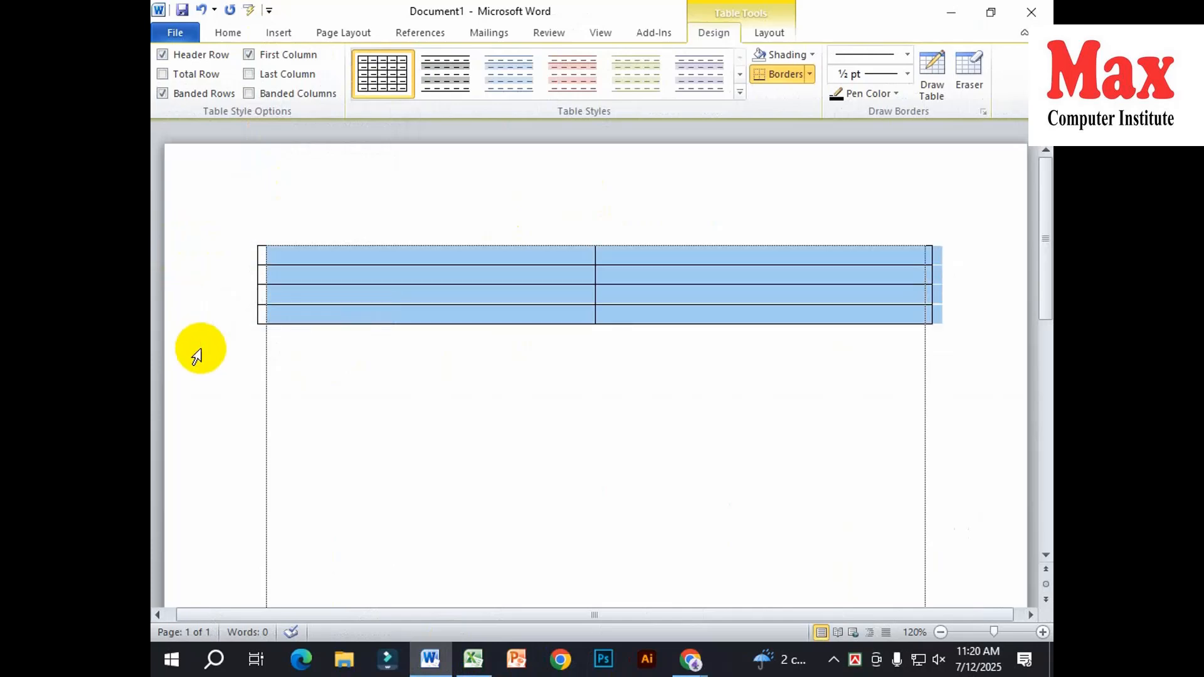
key(ctrl+])
key(ctrl+])
key(ctrl+])
key(ctrl+])
key(ctrl+])
key(ctrl+])
key(ctrl+])
key(ctrl+])
key(ctrl+])
key(ctrl+])
key(ctrl+])
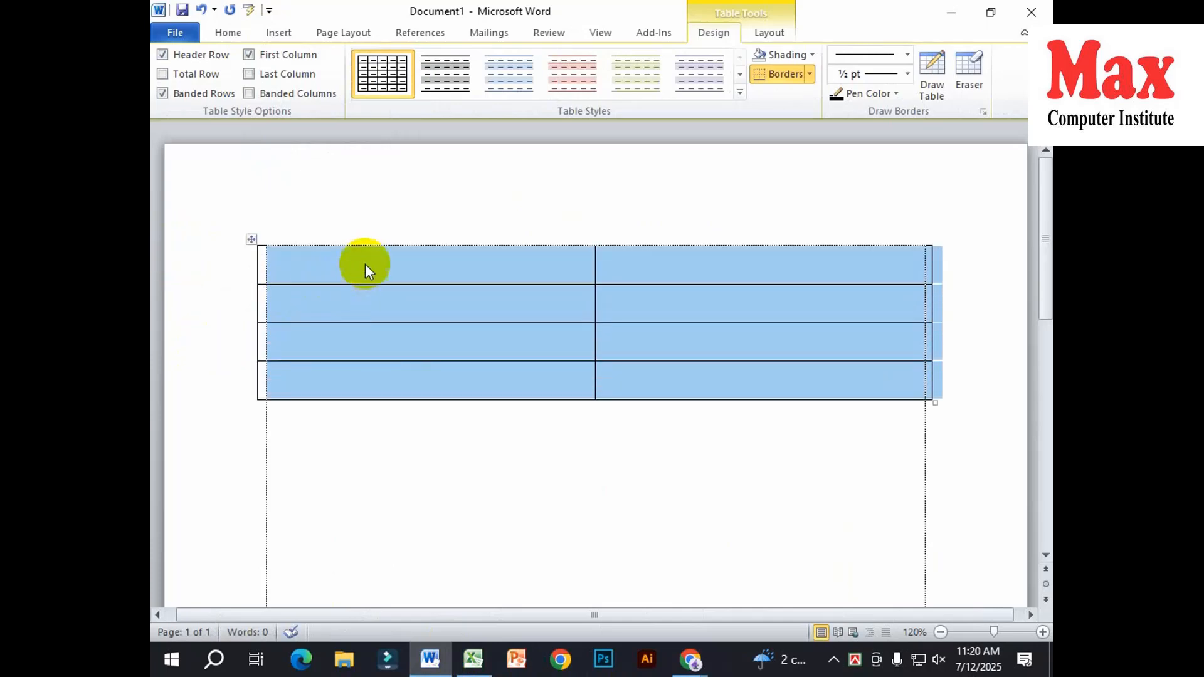
Fill the first two table rows with marks and grade points: 80 and 5, 70 and 4.
click(365, 263)
text(8)
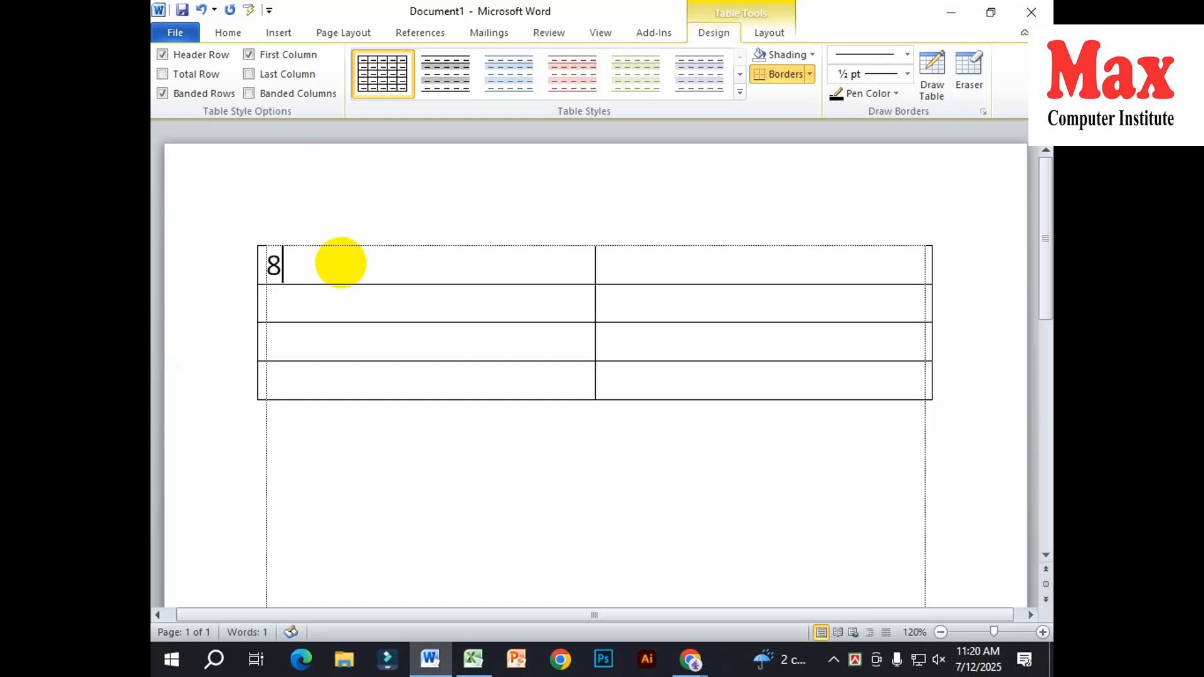
text(0)
key(Tab)
text(5)
key(Tab)
text(70)
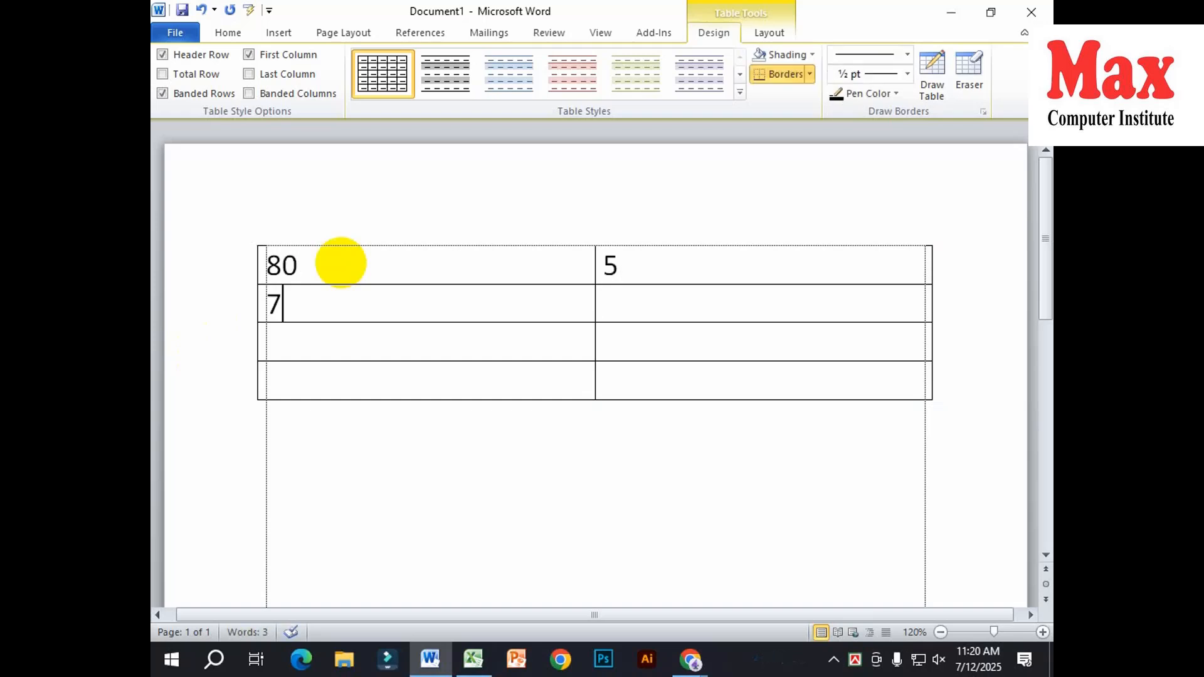
key(Tab)
text(4)
key(Tab)
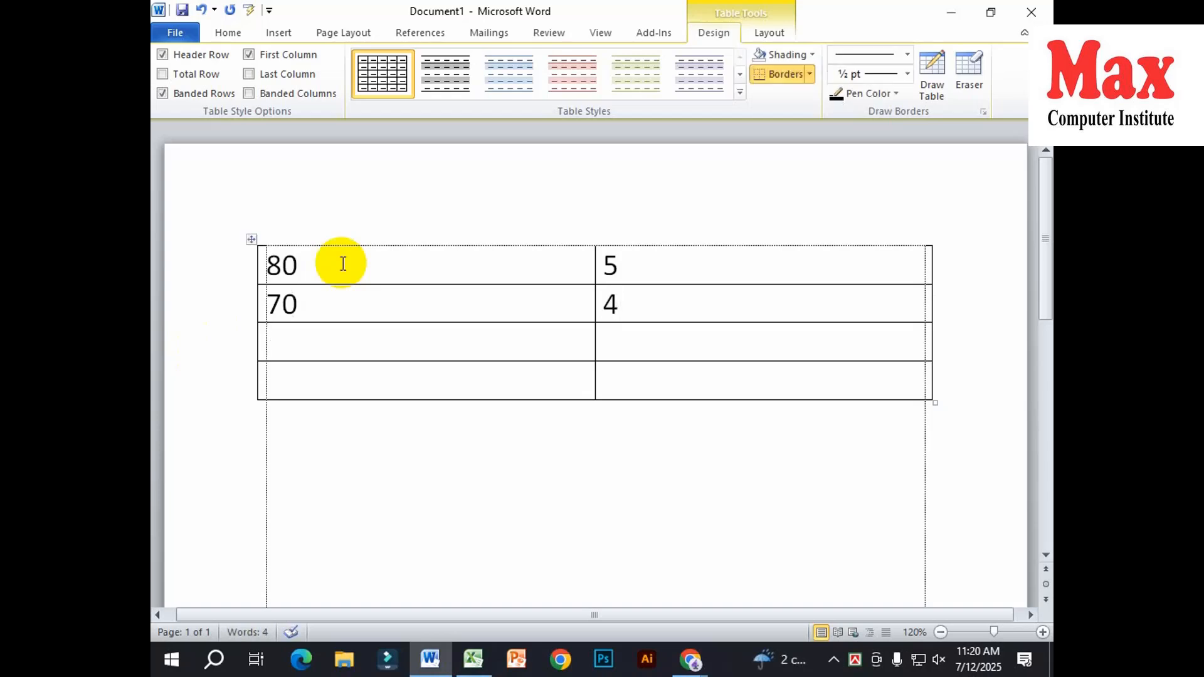
Fill the third table row with 60 and 3.5, and the fourth with 50 and 3.
text(60)
key(Tab)
text(3.5)
key(Tab)
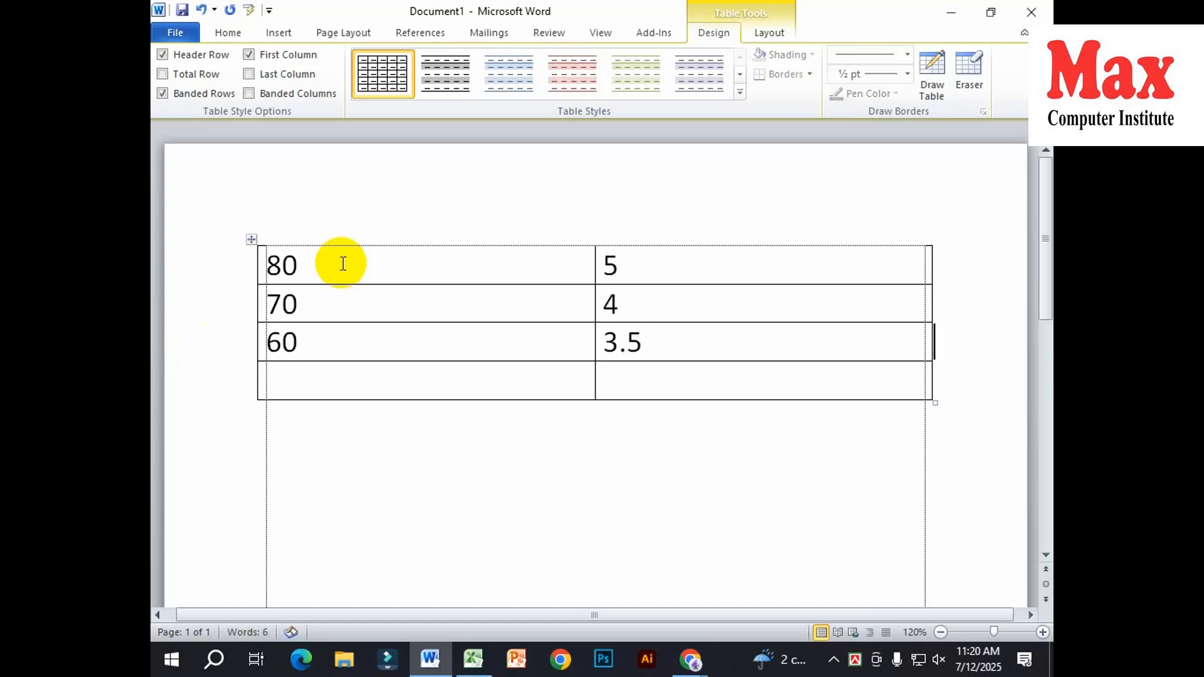
text(50)
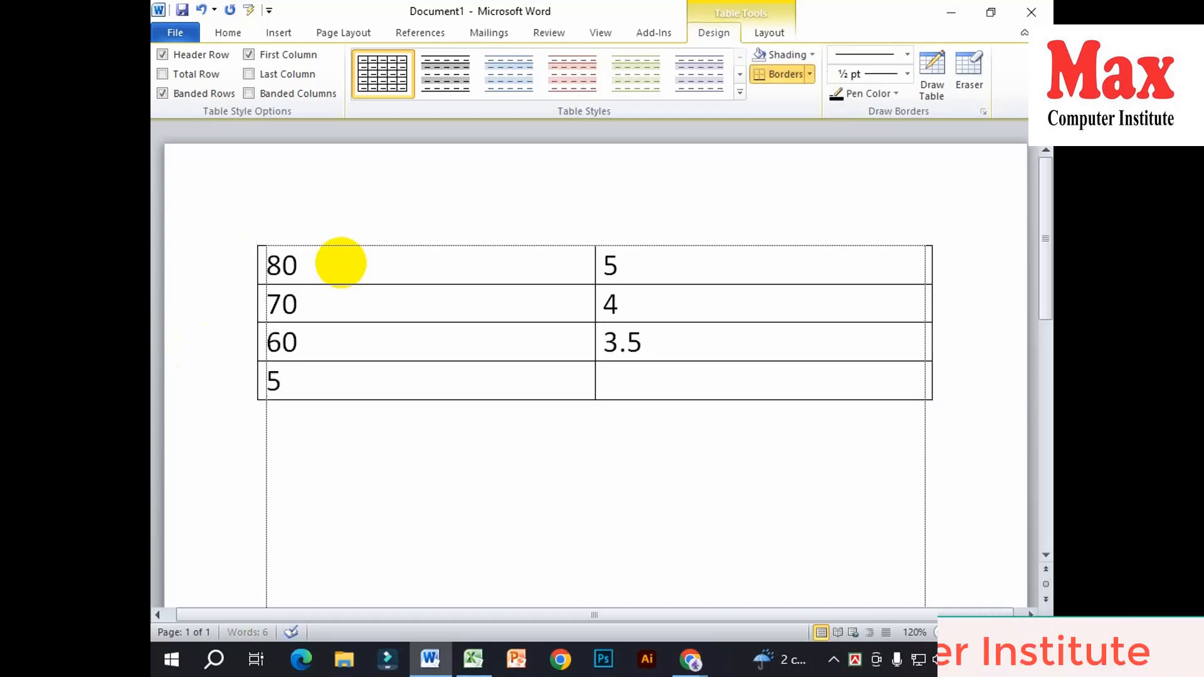
key(Tab)
text(3)
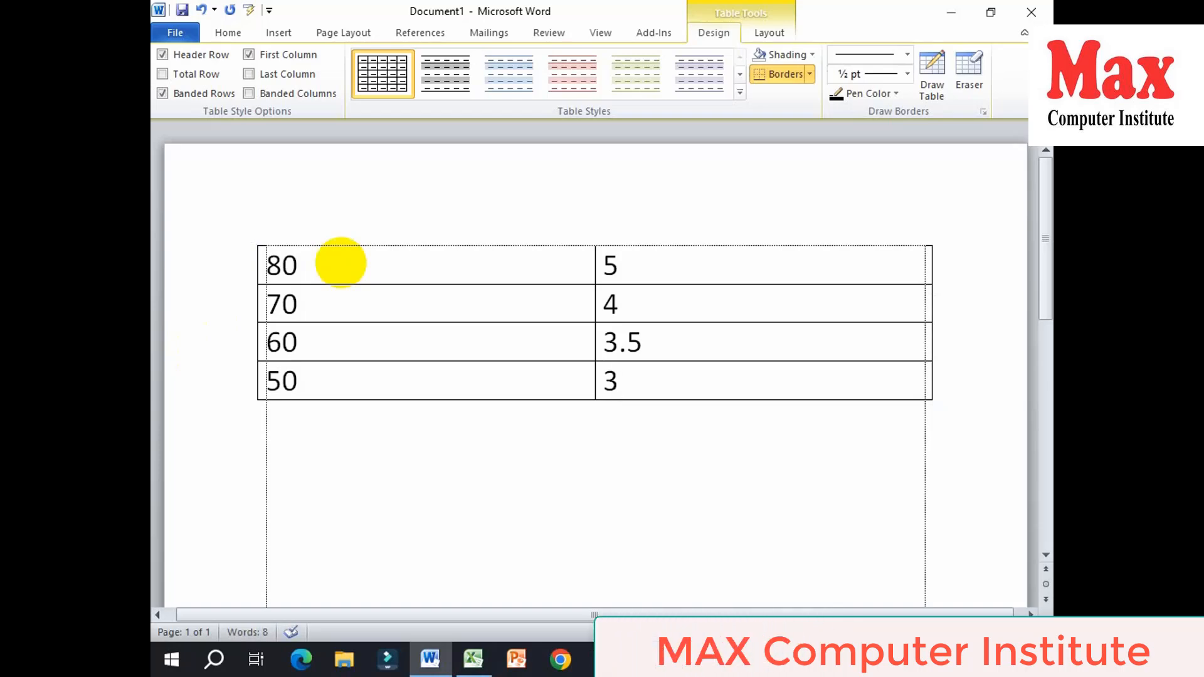
Add two more rows to the grade table containing 40 and 2, and 33 and 1.
key(Tab)
text(4)
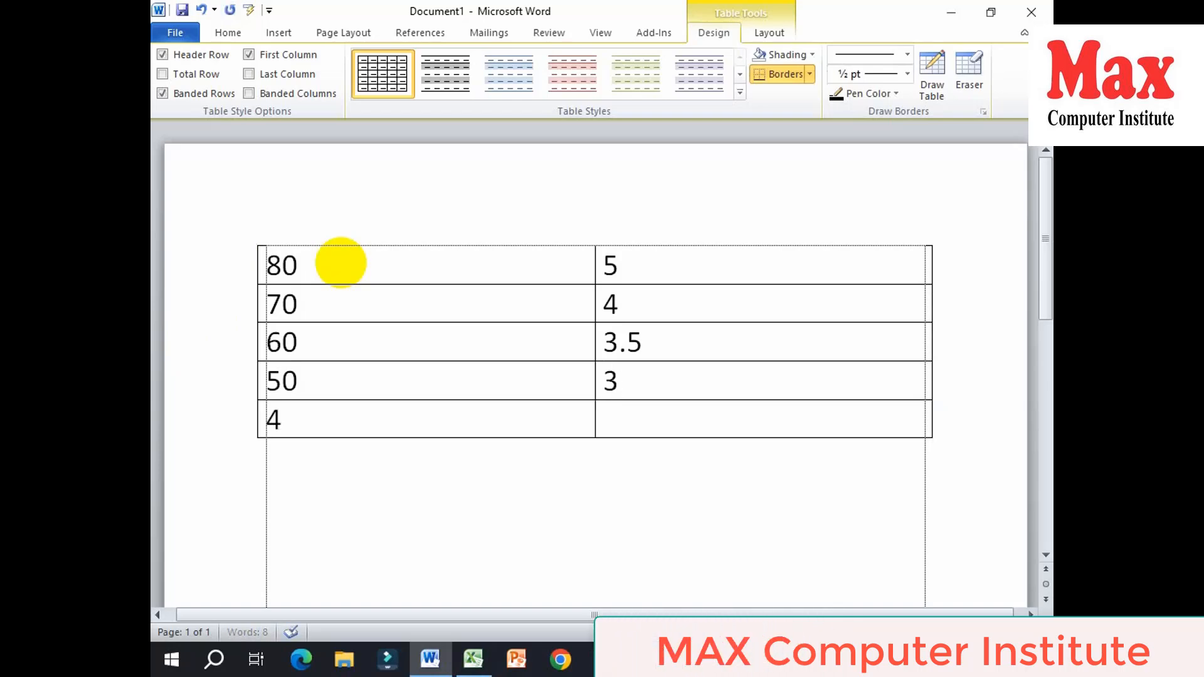
text(2)
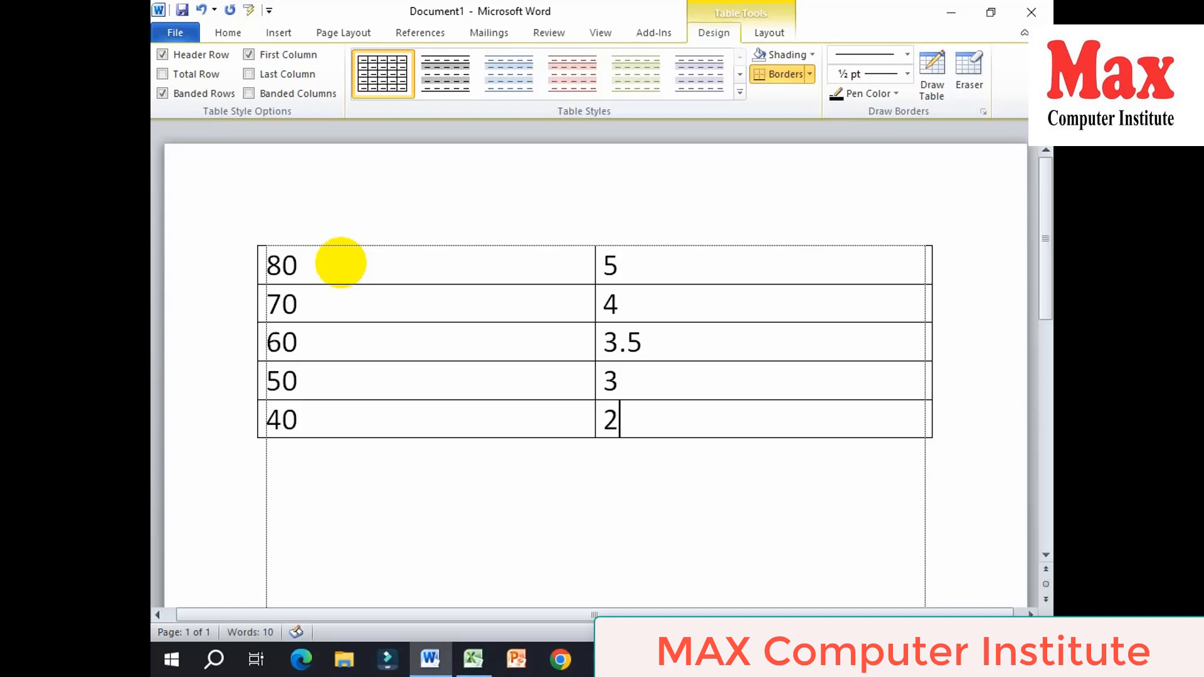
key(Tab)
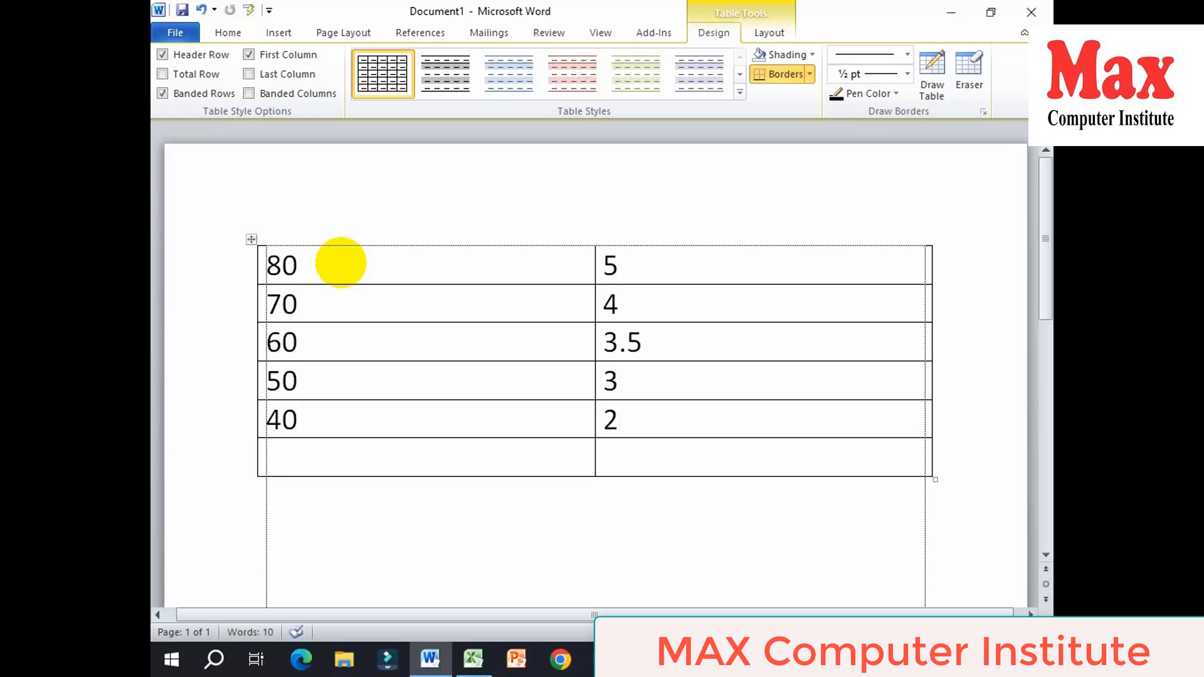
text(33)
key(Tab)
text(1)
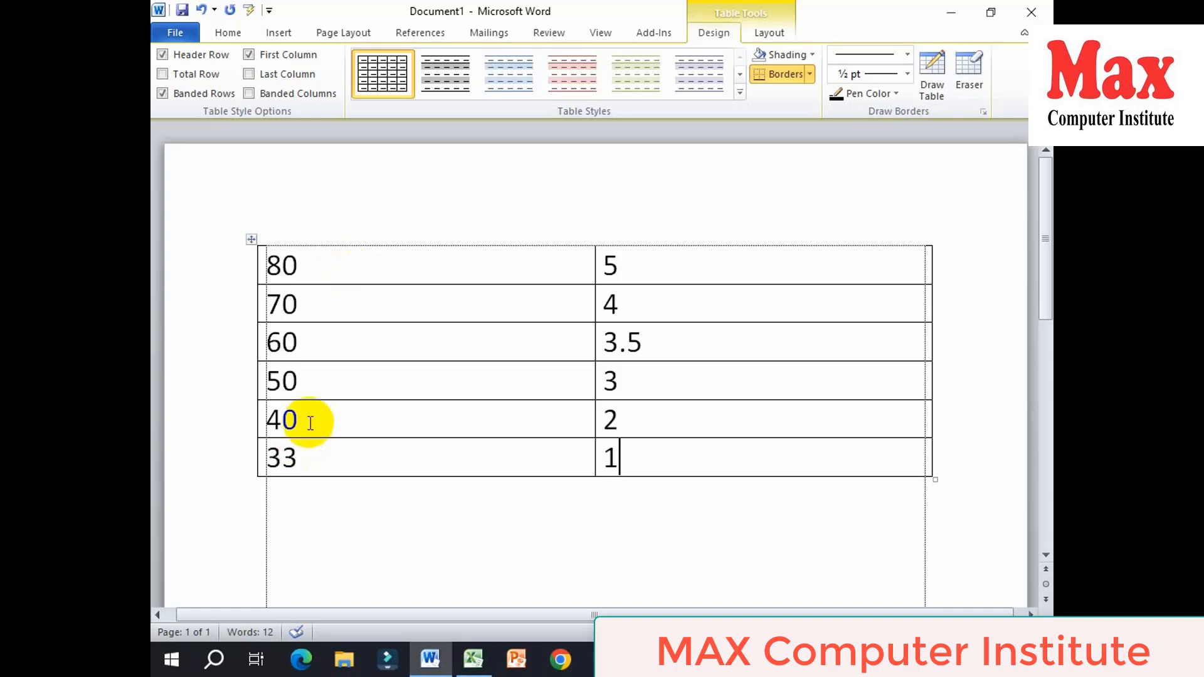
Begin a text line a little below the table with "if(".
scroll(345, 451, down, 3)
click(349, 419)
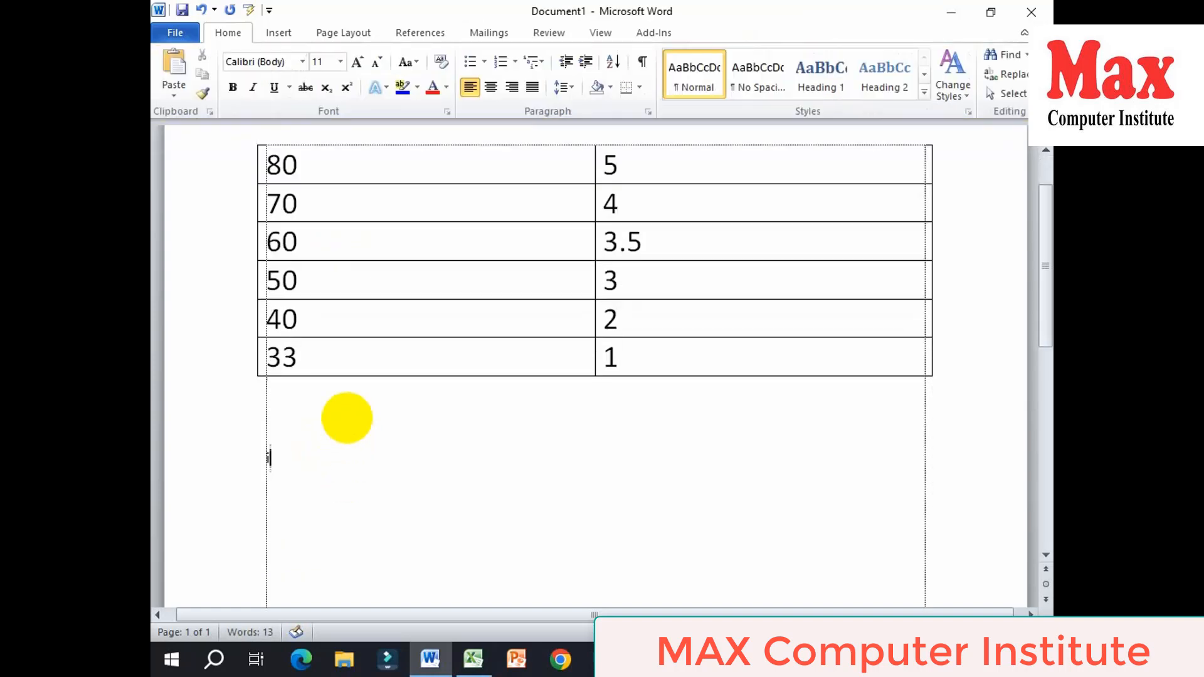
text(if()
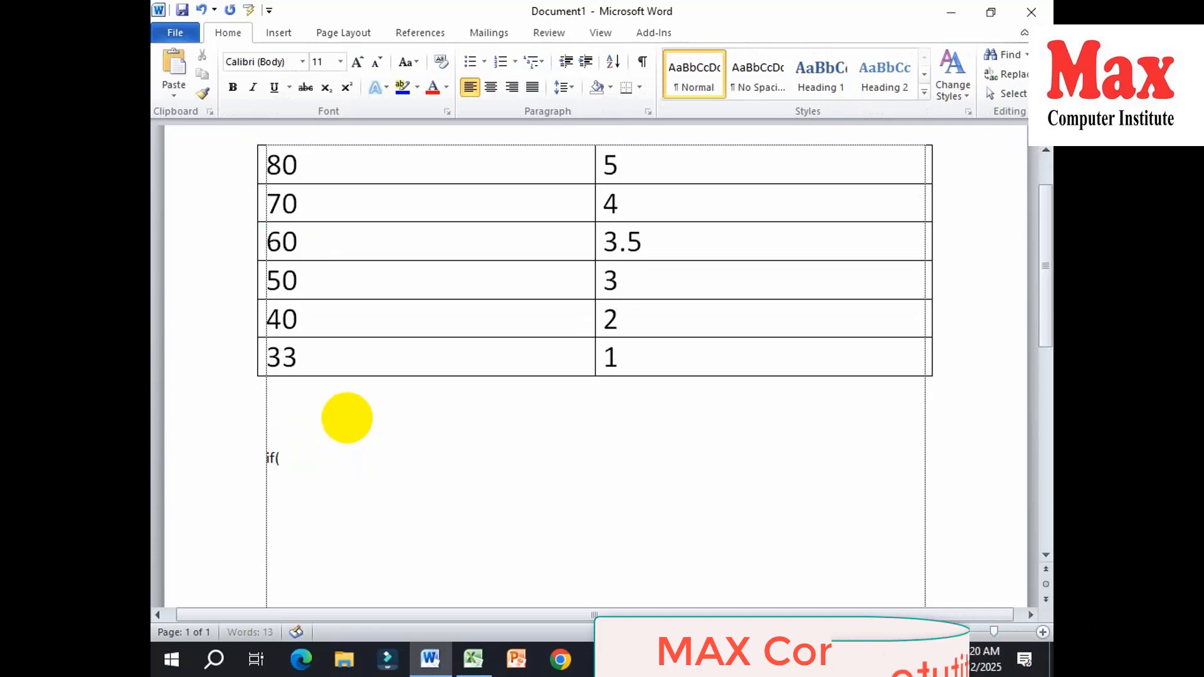
Select the "if(" line below the table and enlarge its font size.
click(204, 467)
key(ctrl+bracketright)
key(ctrl+bracketright)
key(ctrl+bracketright)
key(ctrl+bracketright)
key(ctrl+bracketright)
key(ctrl+bracketright)
key(ctrl+bracketright)
key(ctrl+bracketright)
key(ctrl+bracketright)
key(ctrl+bracketright)
key(ctrl+bracketright)
key(ctrl+bracketright)
key(ctrl+bracketright)
key(ctrl+bracketright)
key(ctrl+bracketright)
key(ctrl+bracketright)
key(ctrl+bracketright)
key(ctrl+bracketright)
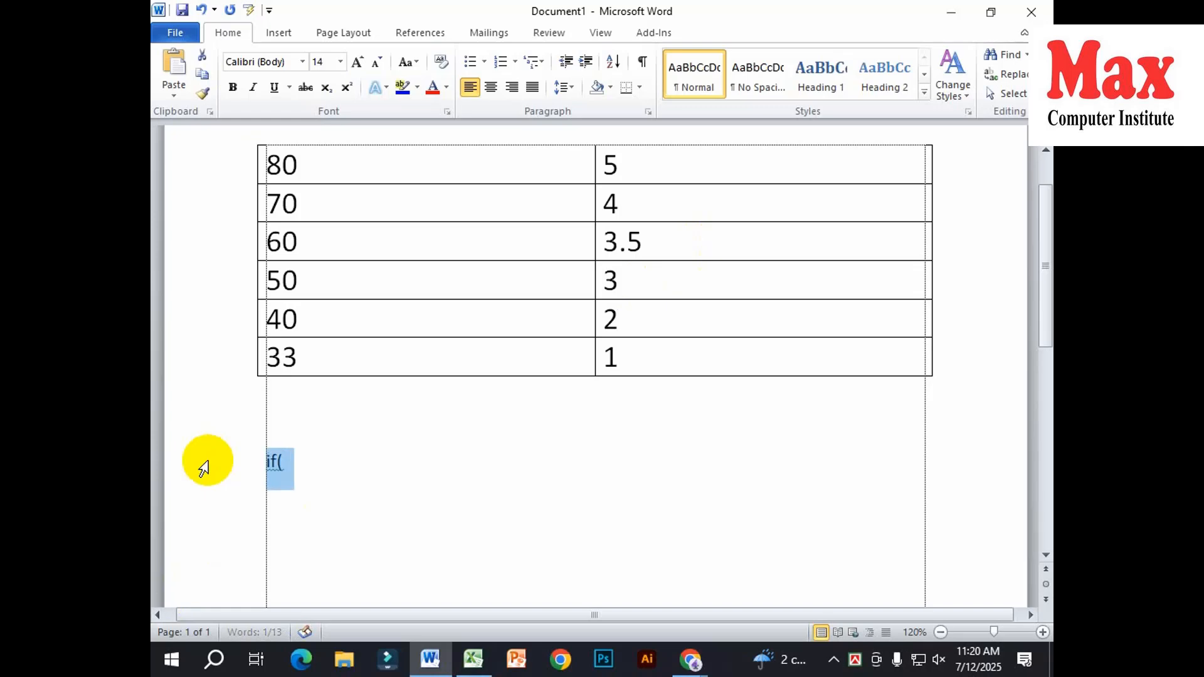
Enlarge the "if(" line below the table to a font size of 40.
key(ctrl+bracketright)
key(ctrl+bracketright)
key(ctrl+bracketright)
key(ctrl+bracketright)
key(ctrl+bracketright)
key(ctrl+bracketright)
key(ctrl+bracketright)
key(ctrl+bracketright)
key(ctrl+bracketright)
key(ctrl+bracketright)
key(ctrl+bracketright)
key(Right)
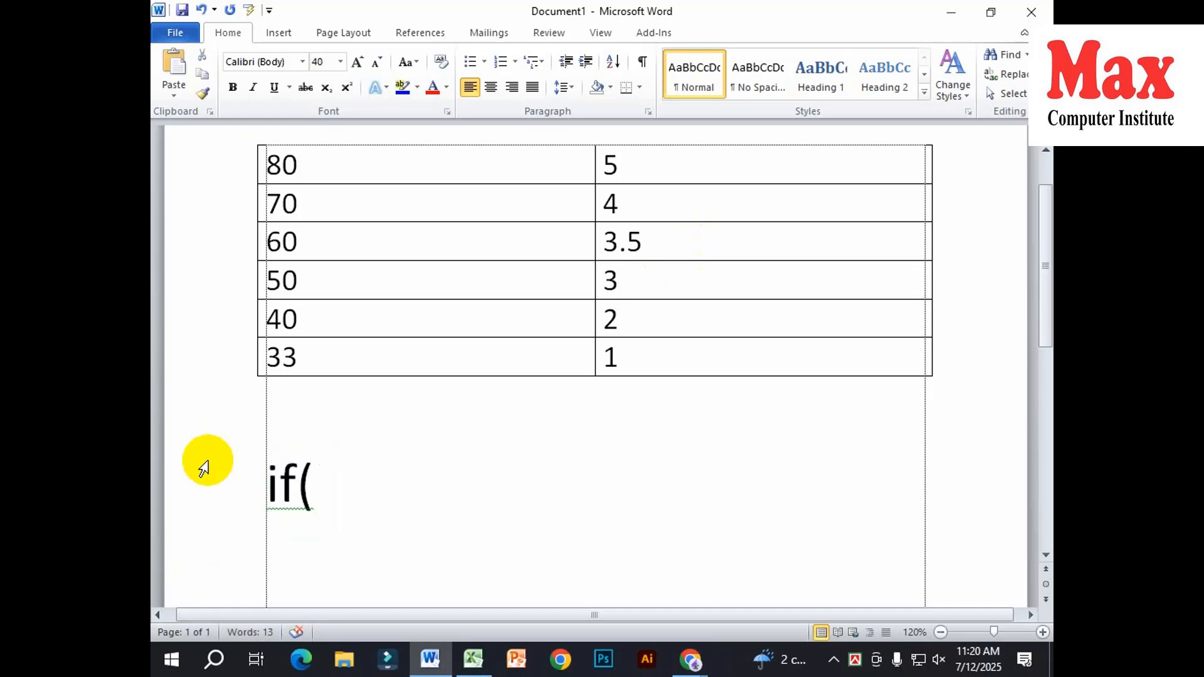
Continue the "if(" line with "condition,result," to spell out the formula syntax.
text(co)
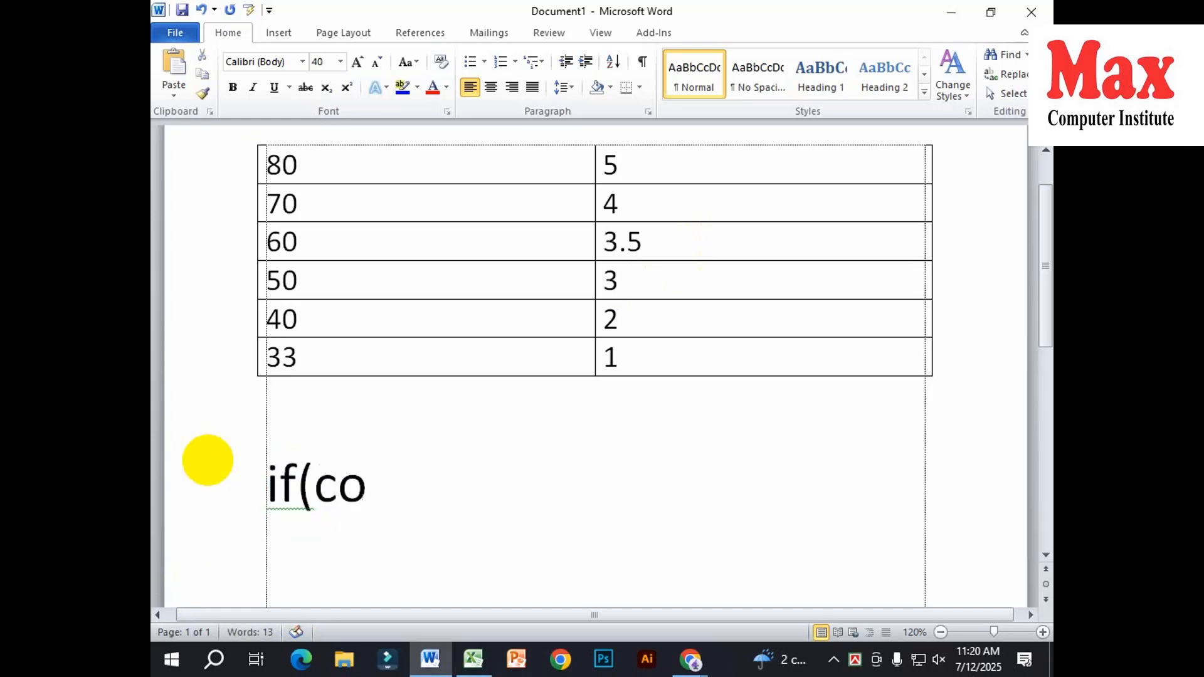
text(ndit)
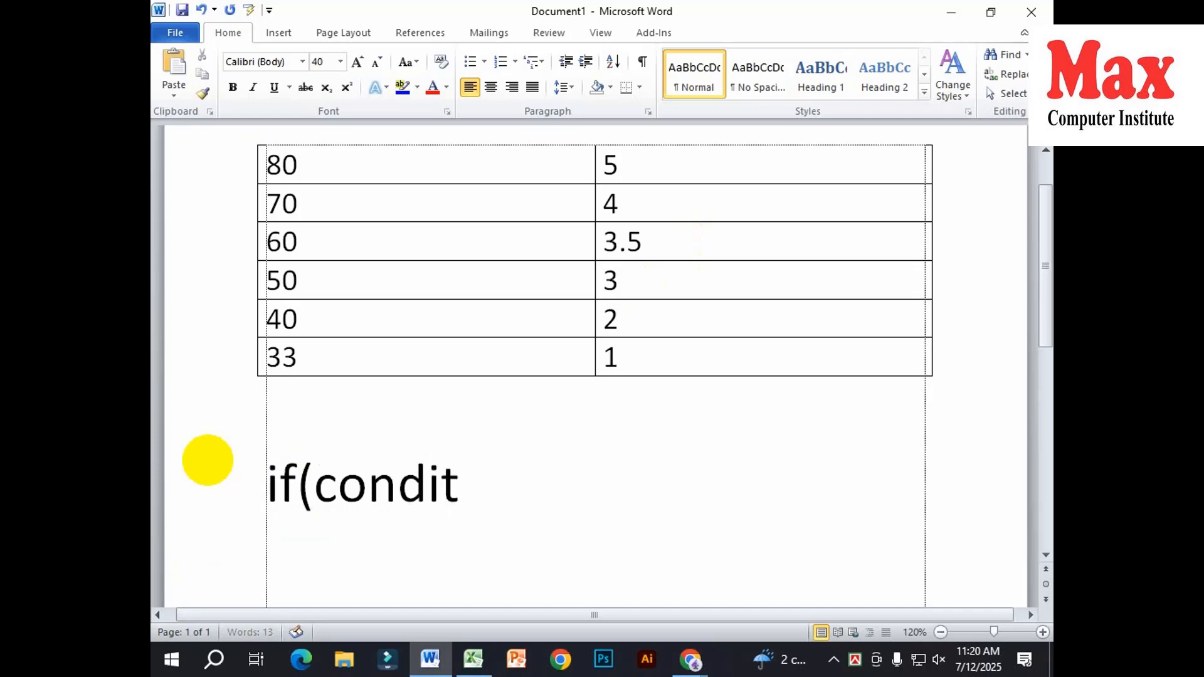
text(ion,)
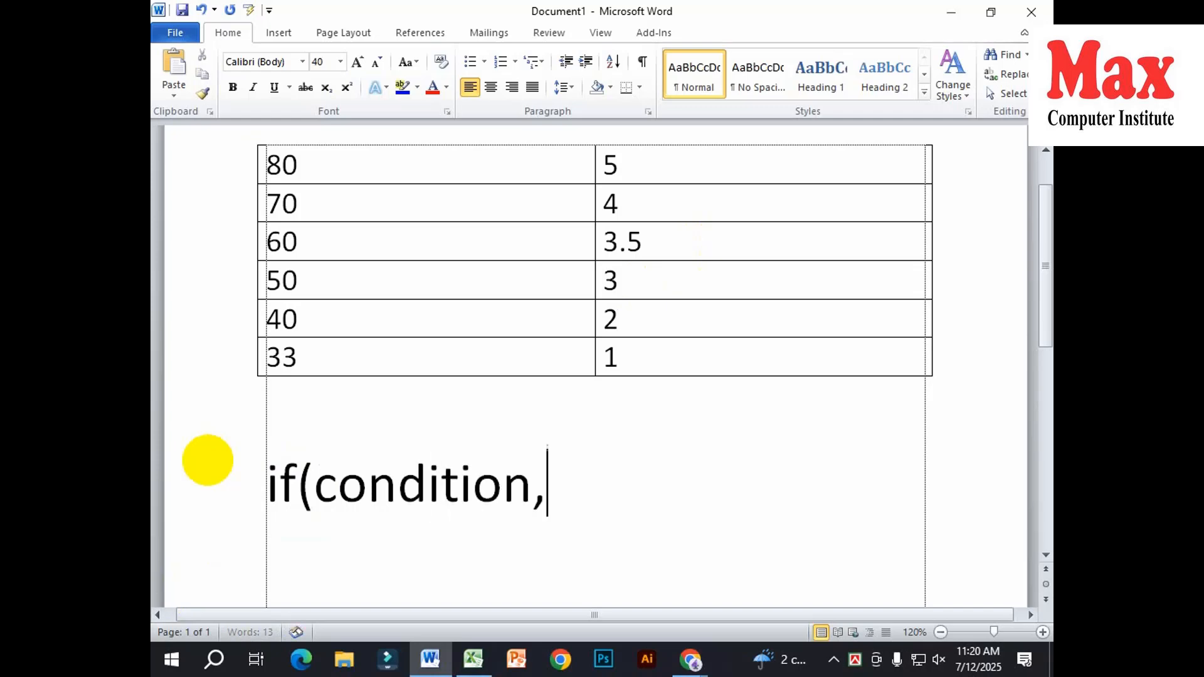
text( r)
key(BackSpace)
text(es)
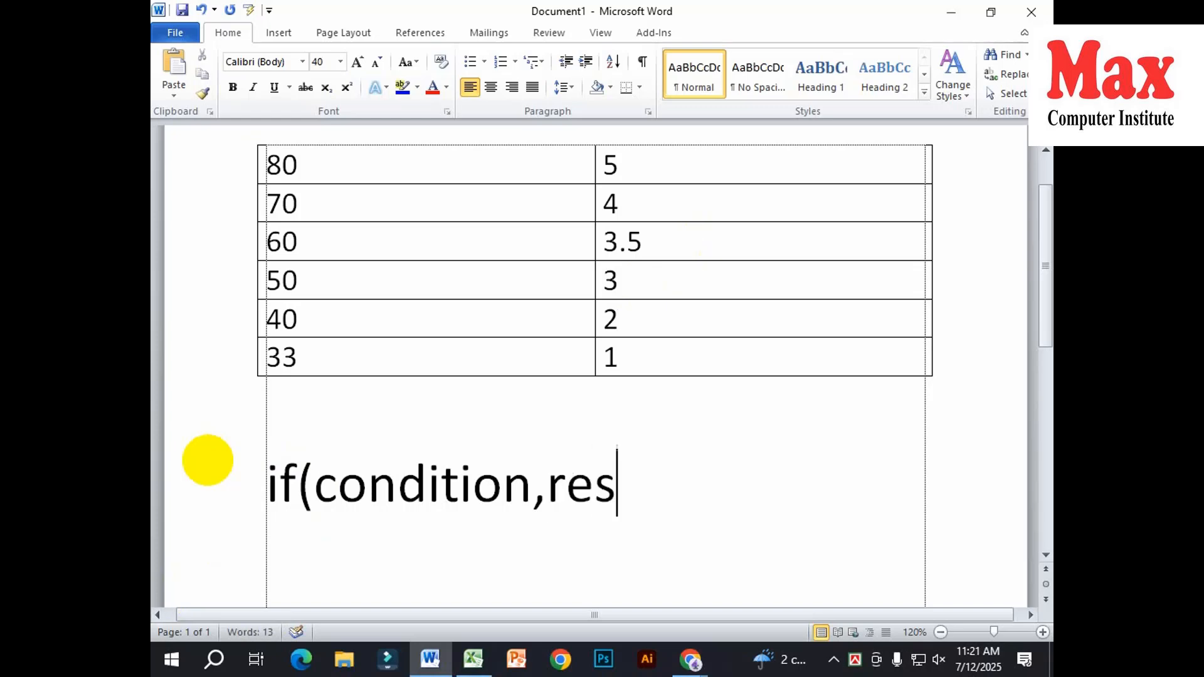
text(ult,)
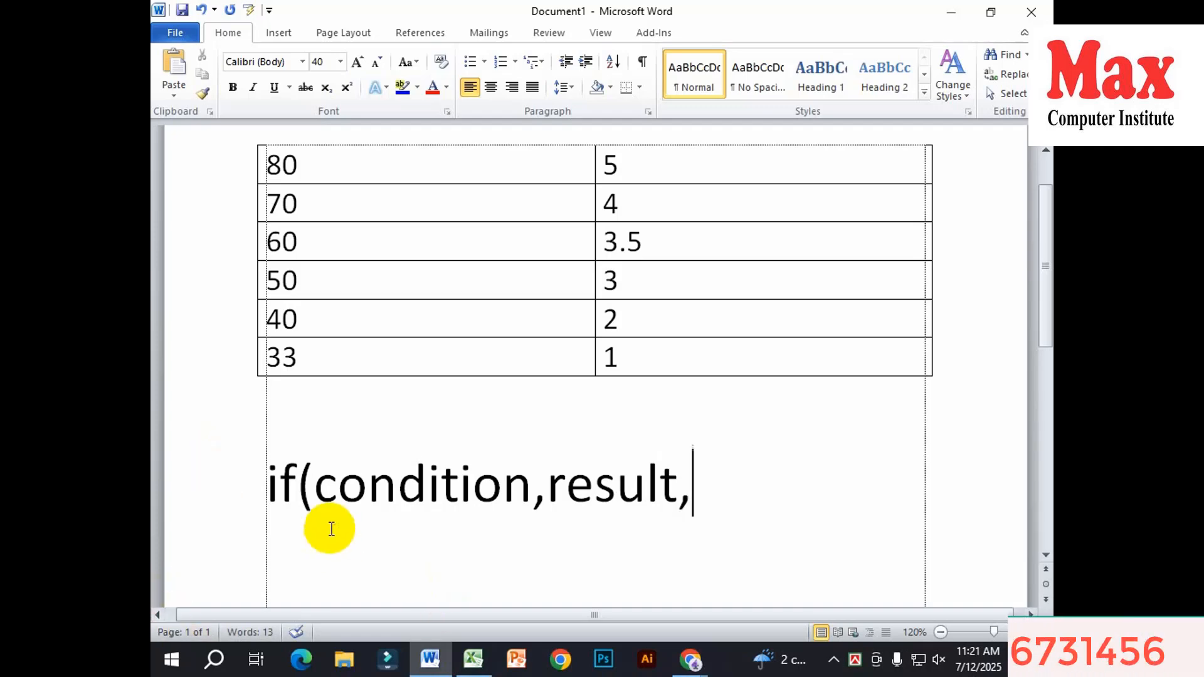
Enclose the word "result" in the syntax line in double quotation marks, leaving the comma outside.
drag(322, 486, 473, 490)
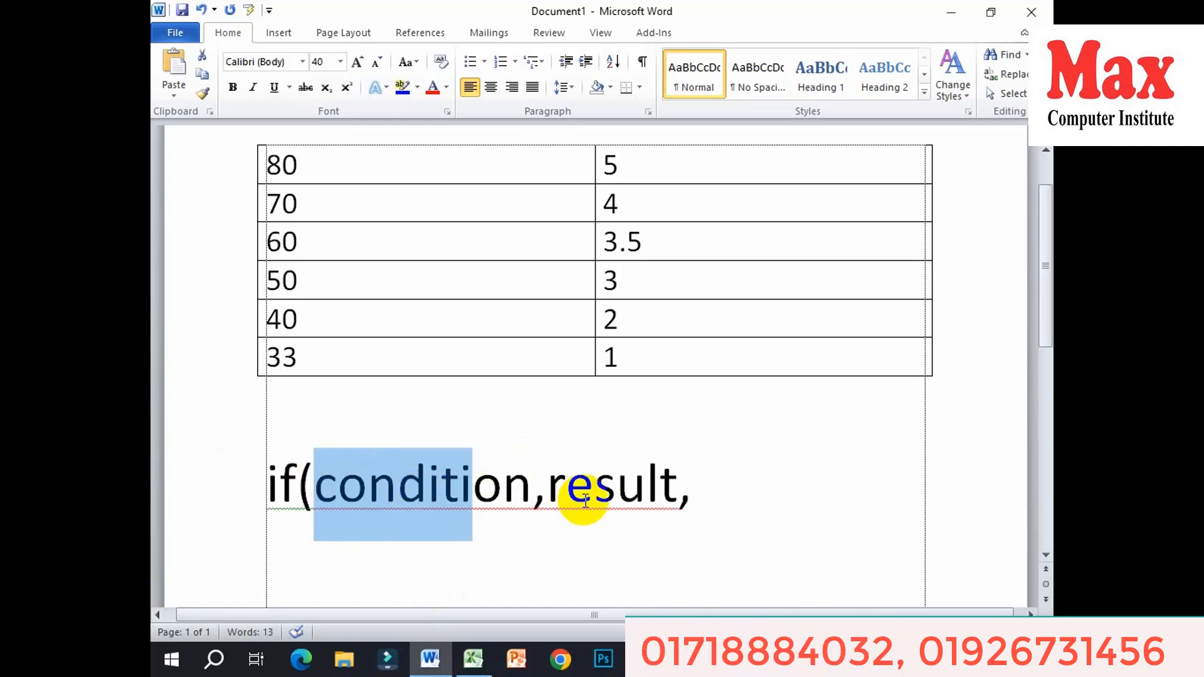
click(552, 495)
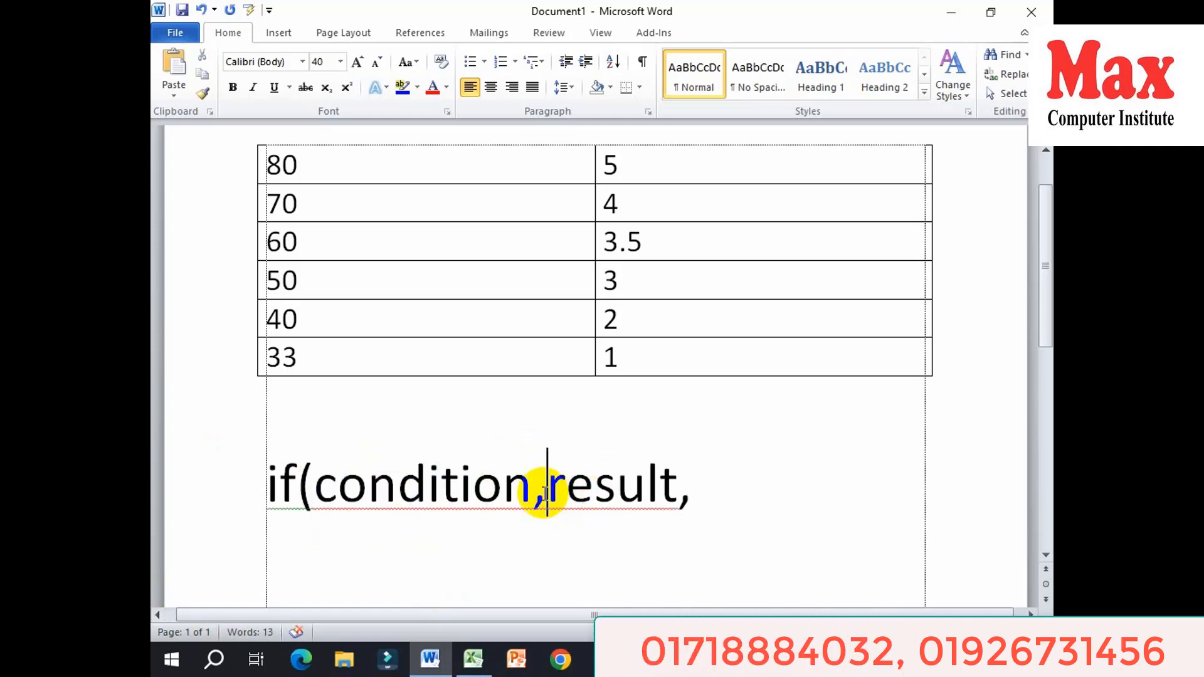
text(")
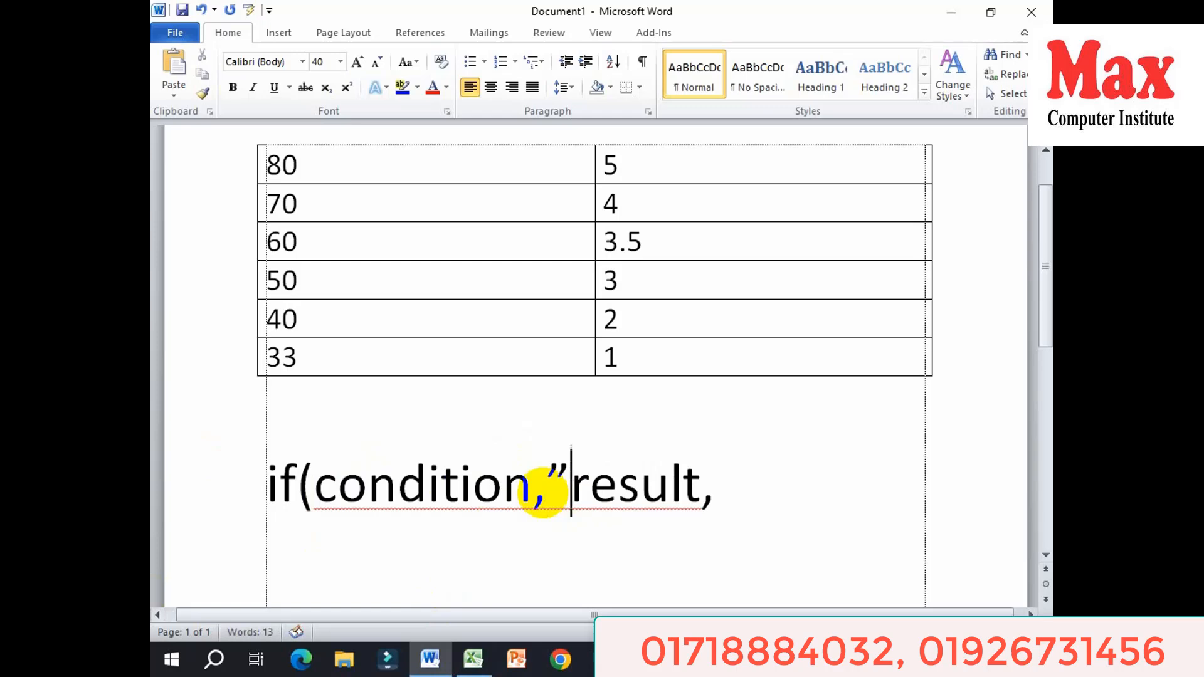
key(Right)
key(Right)
key(Right)
key(Right)
key(Right)
text(")
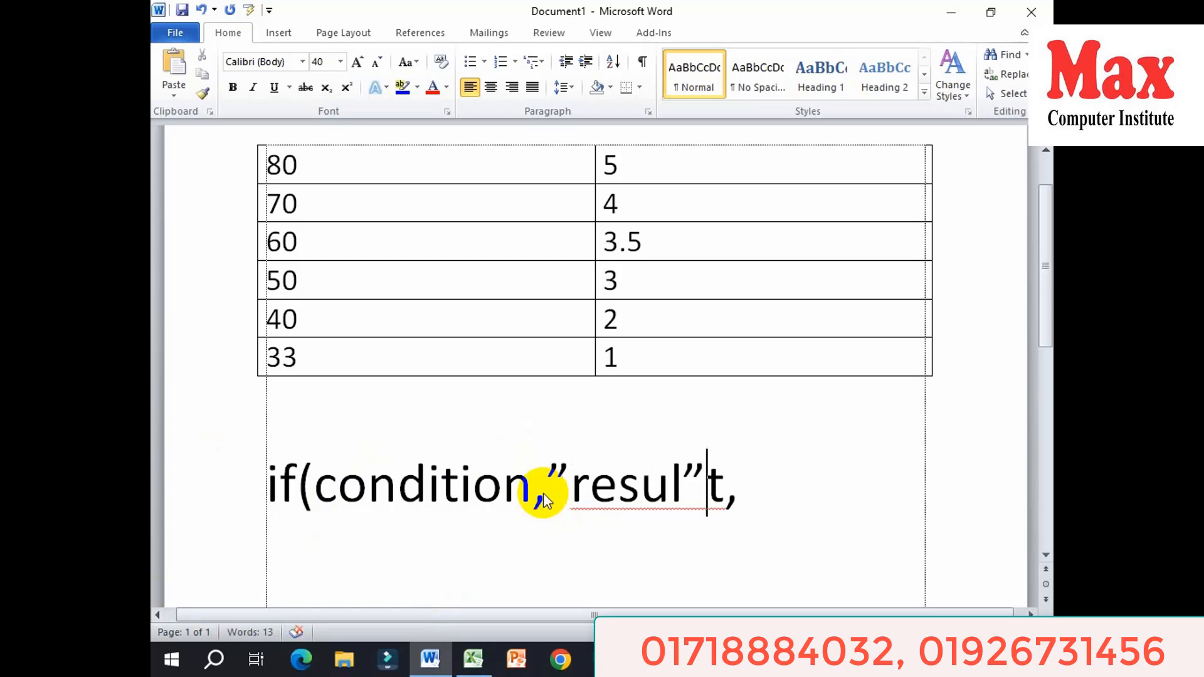
key(ctrl+s)
key(Escape)
key(BackSpace)
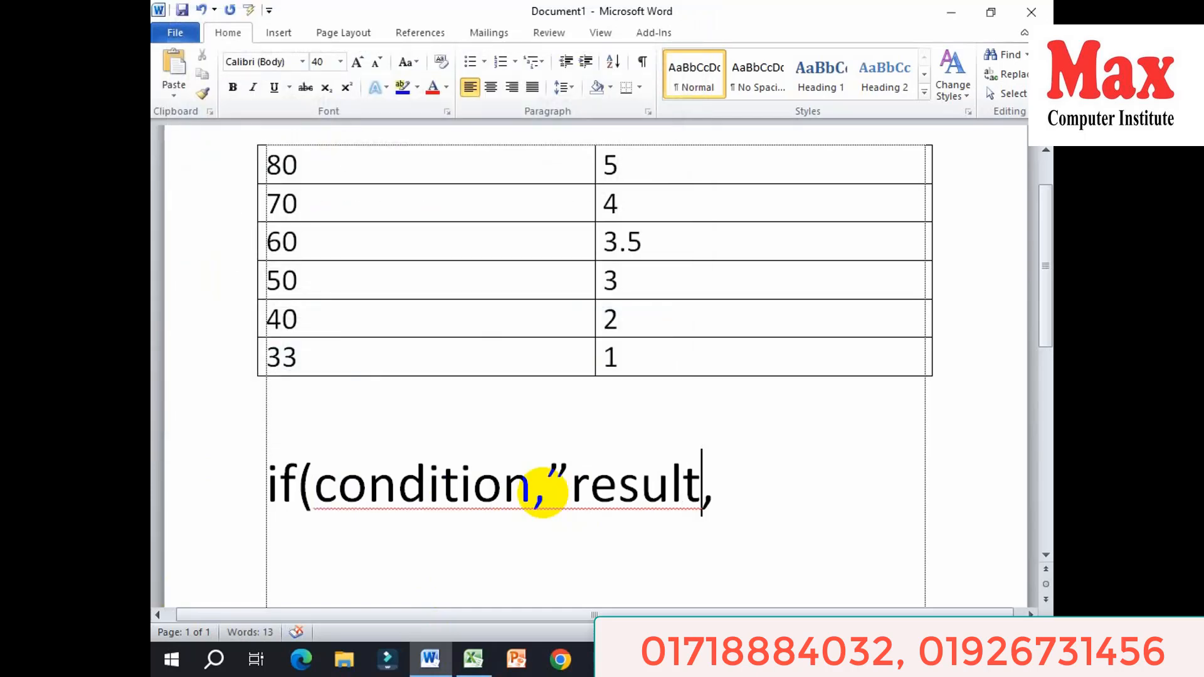
text(")
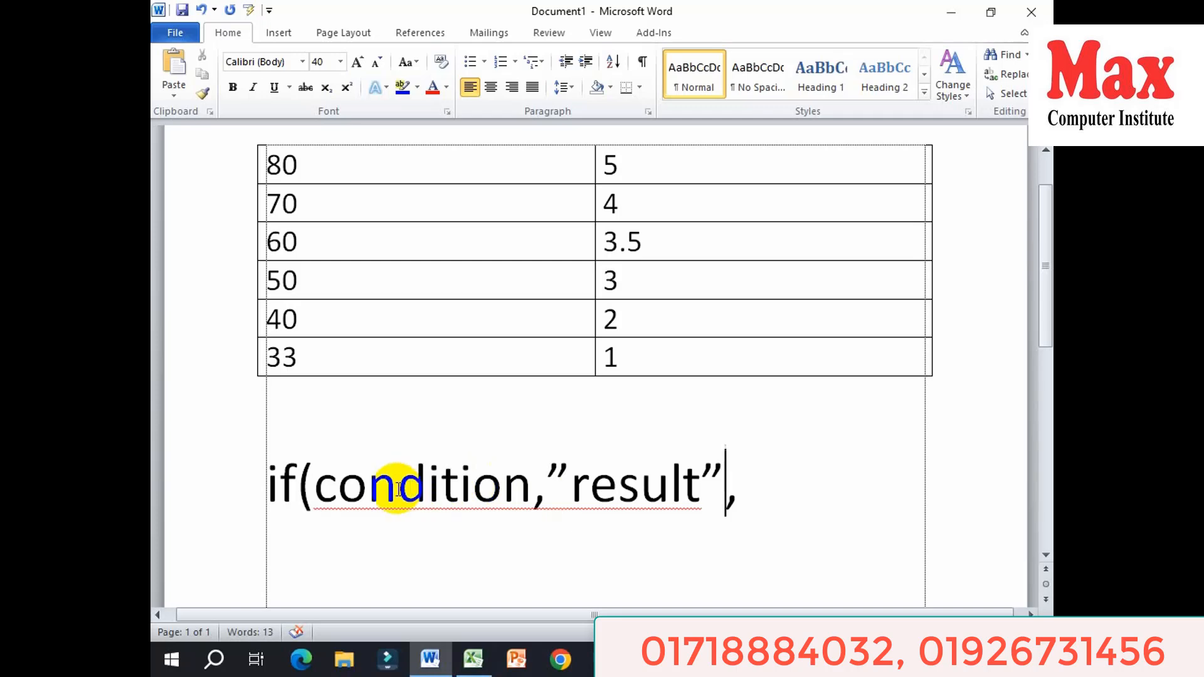
On the blank line between the table and the syntax line, set the font size to 25 and begin the formula "=if(d4>=".
click(332, 417)
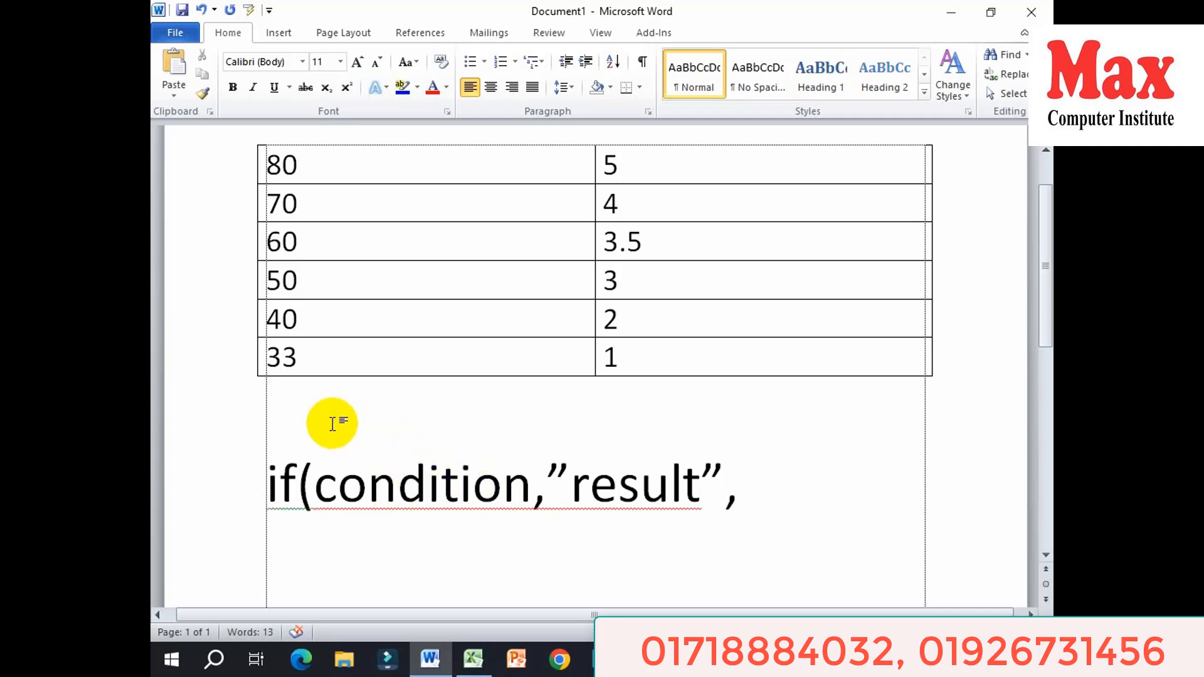
key(ctrl+bracketright)
key(ctrl+bracketright)
key(ctrl+bracketright)
key(ctrl+bracketright)
key(ctrl+bracketright)
key(ctrl+bracketright)
key(ctrl+bracketright)
key(ctrl+bracketright)
key(ctrl+bracketright)
key(ctrl+bracketright)
key(ctrl+bracketright)
key(ctrl+bracketright)
key(ctrl+bracketright)
key(ctrl+bracketright)
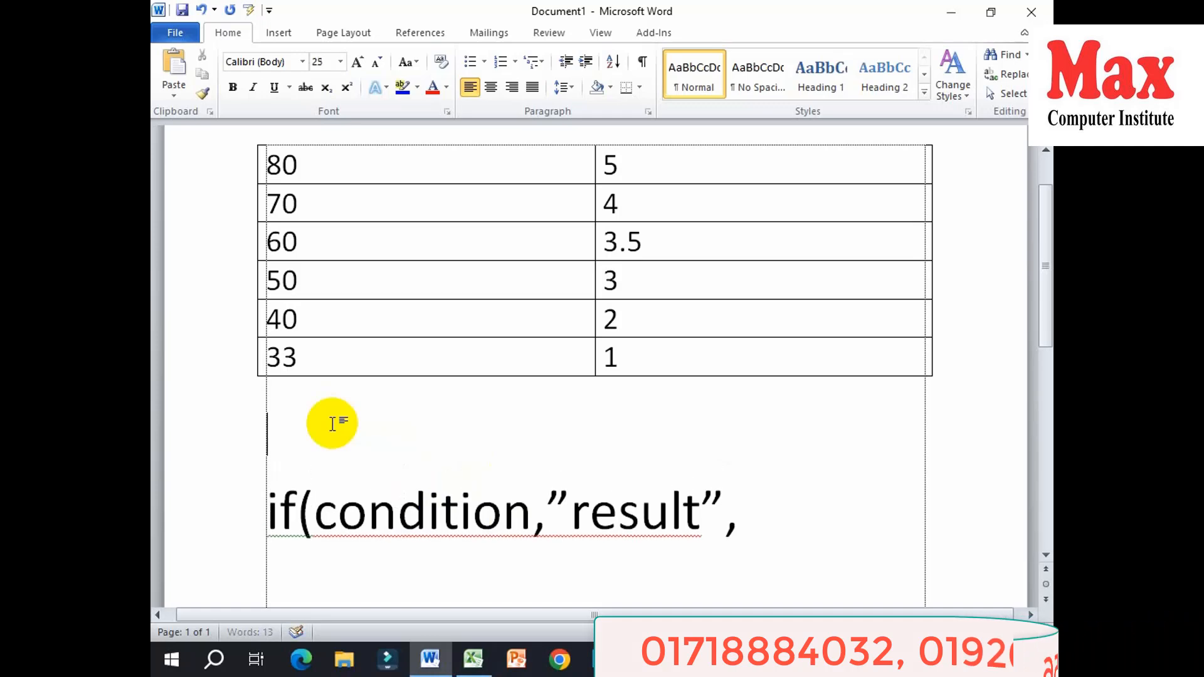
text(=)
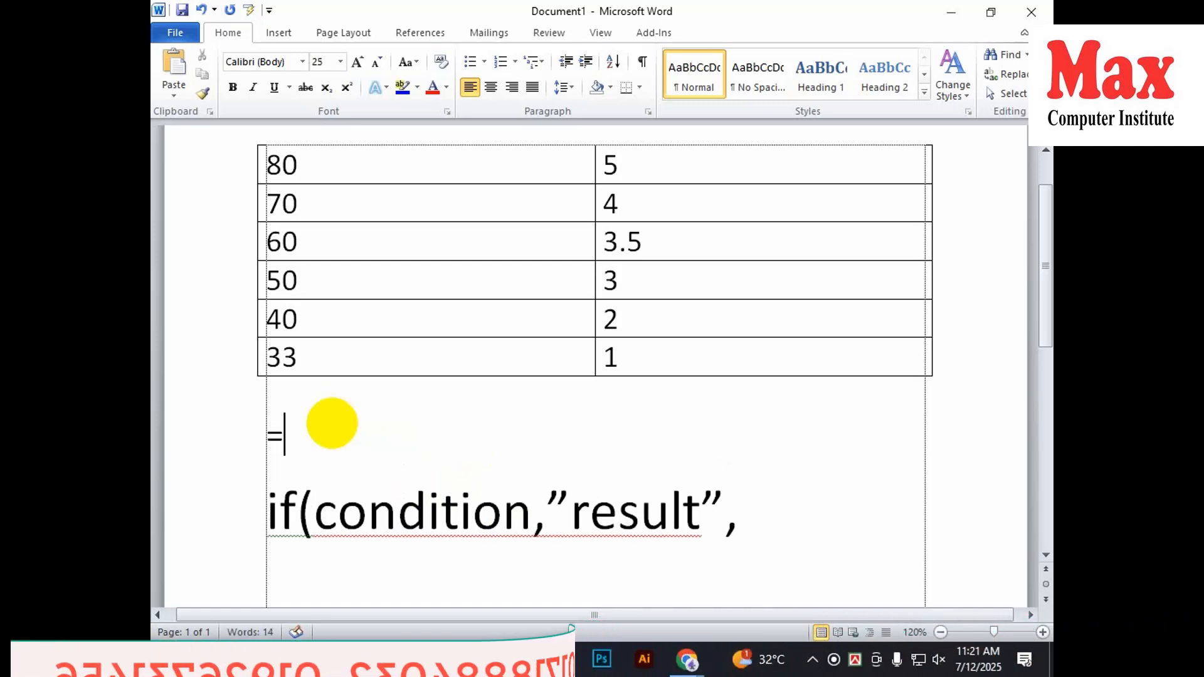
text(i)
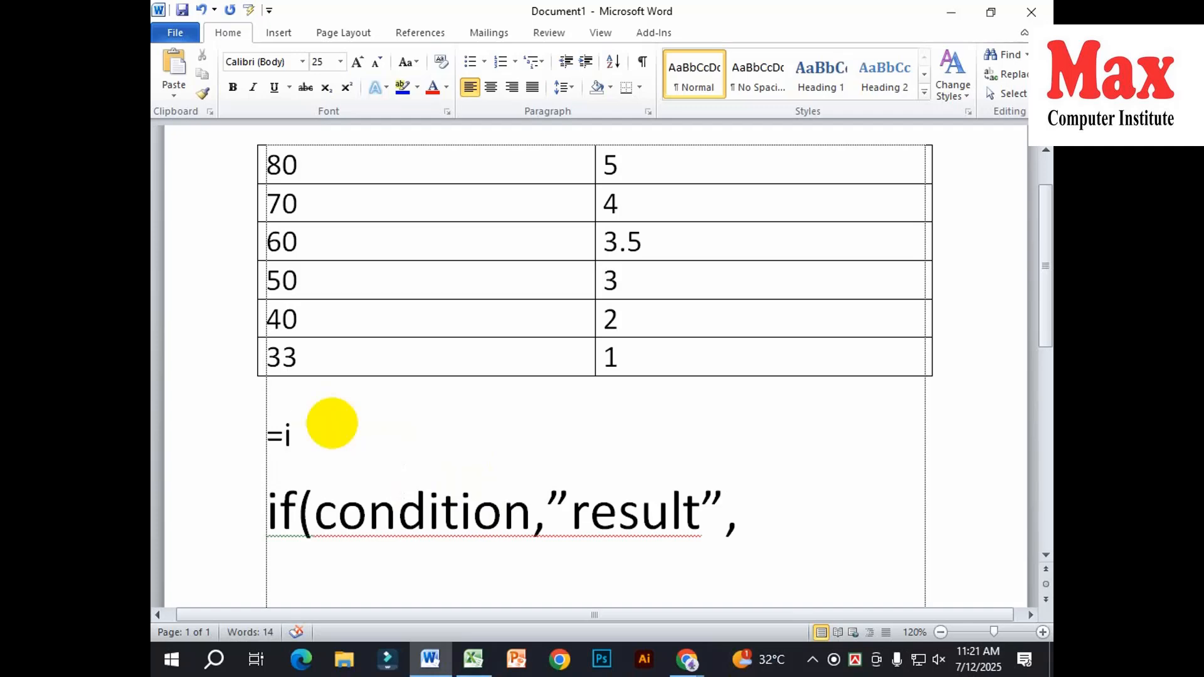
text(f(d4>=)
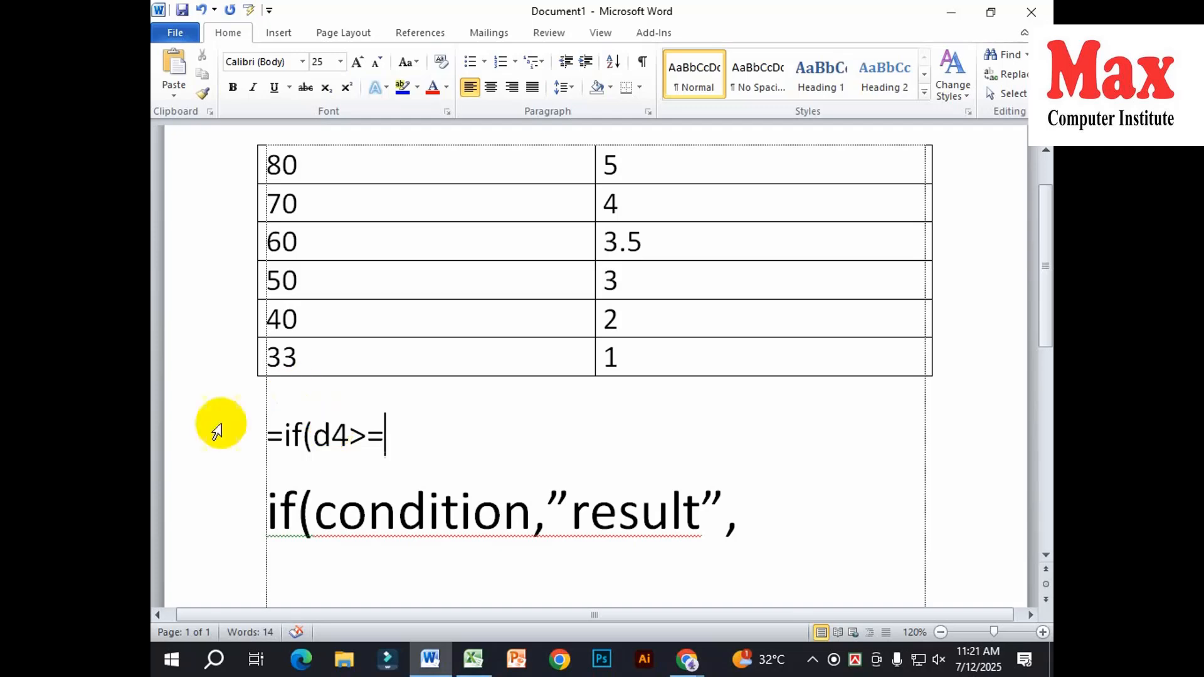
Check the average cell in the Excel result sheet, return to Word and complete the first condition with 80,"5",.
click(473, 661)
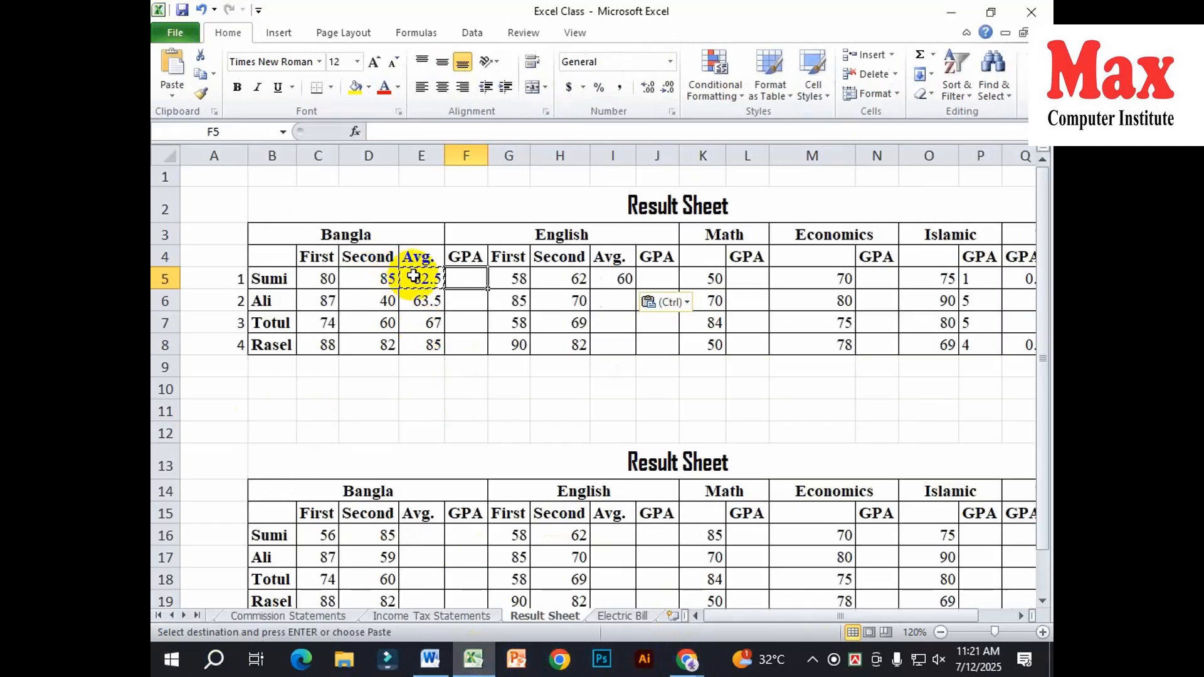
click(431, 661)
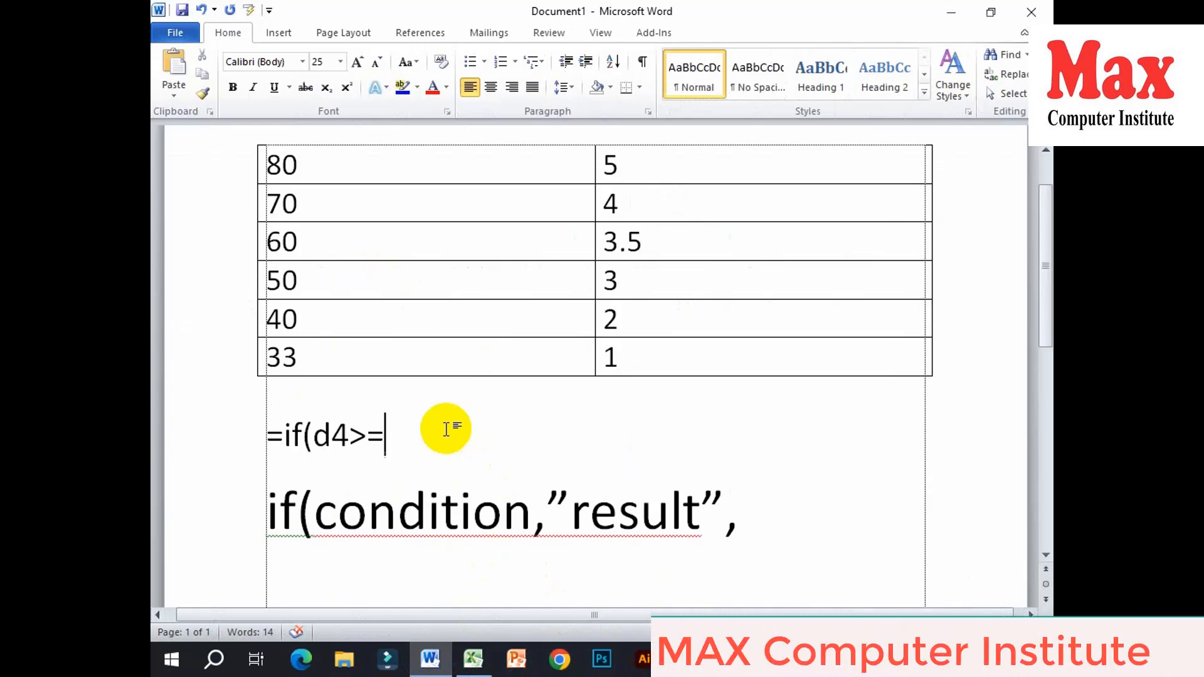
text(80,)
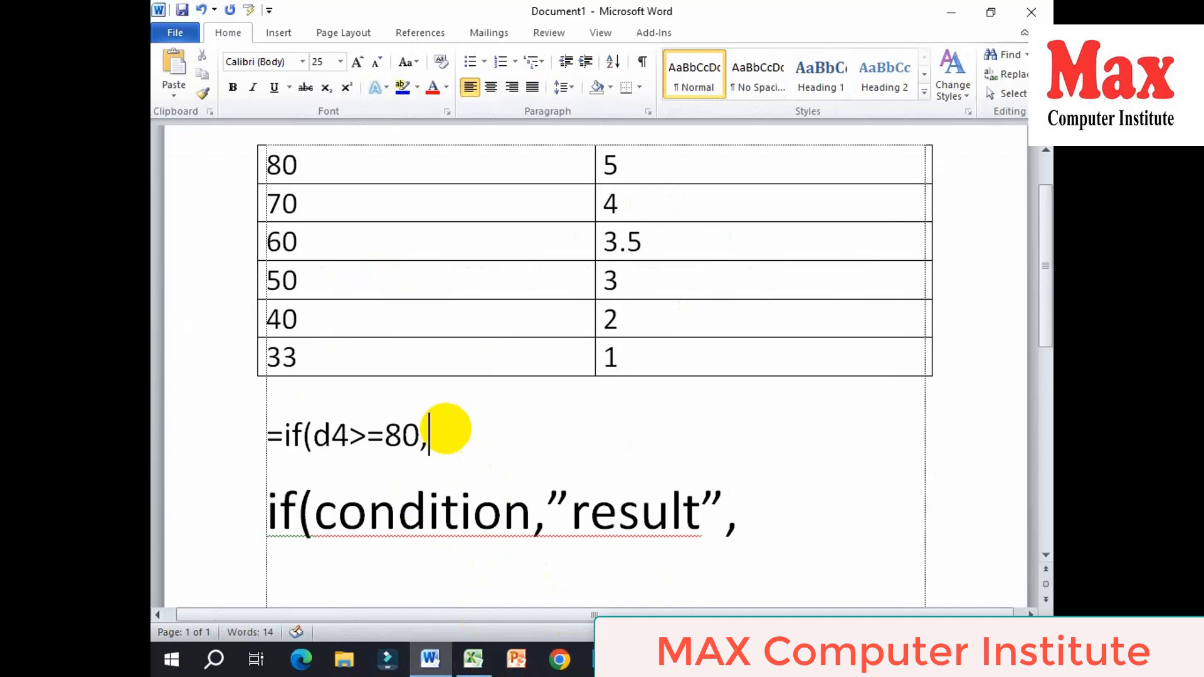
text("5")
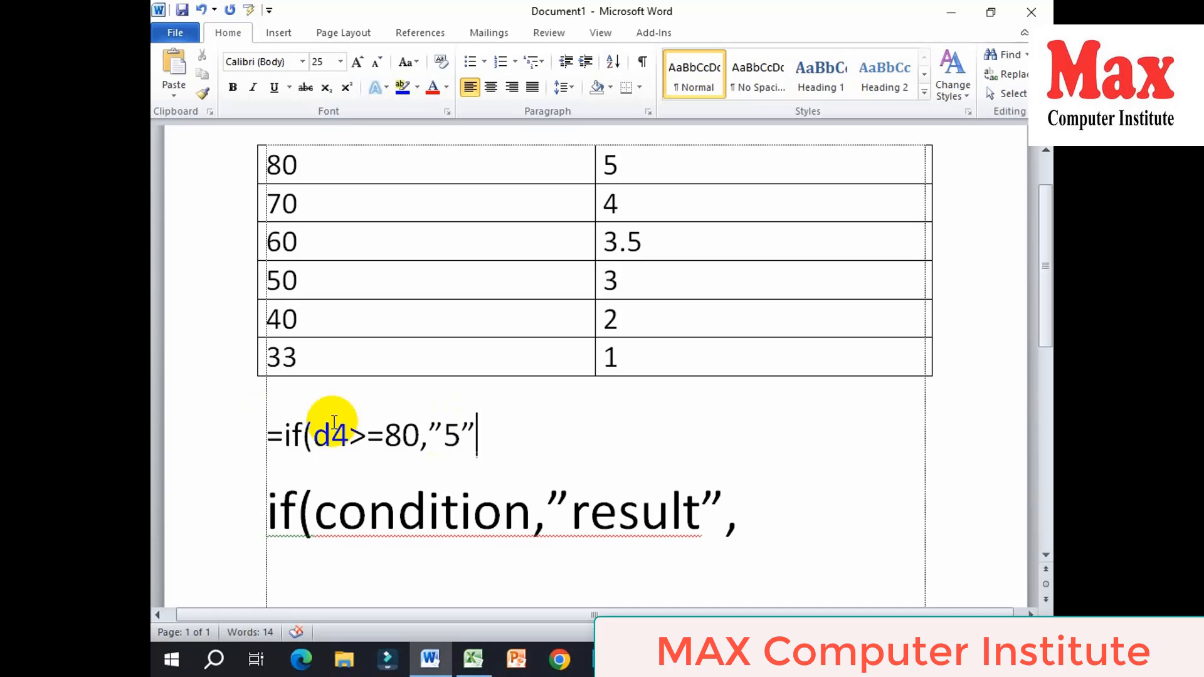
text(,)
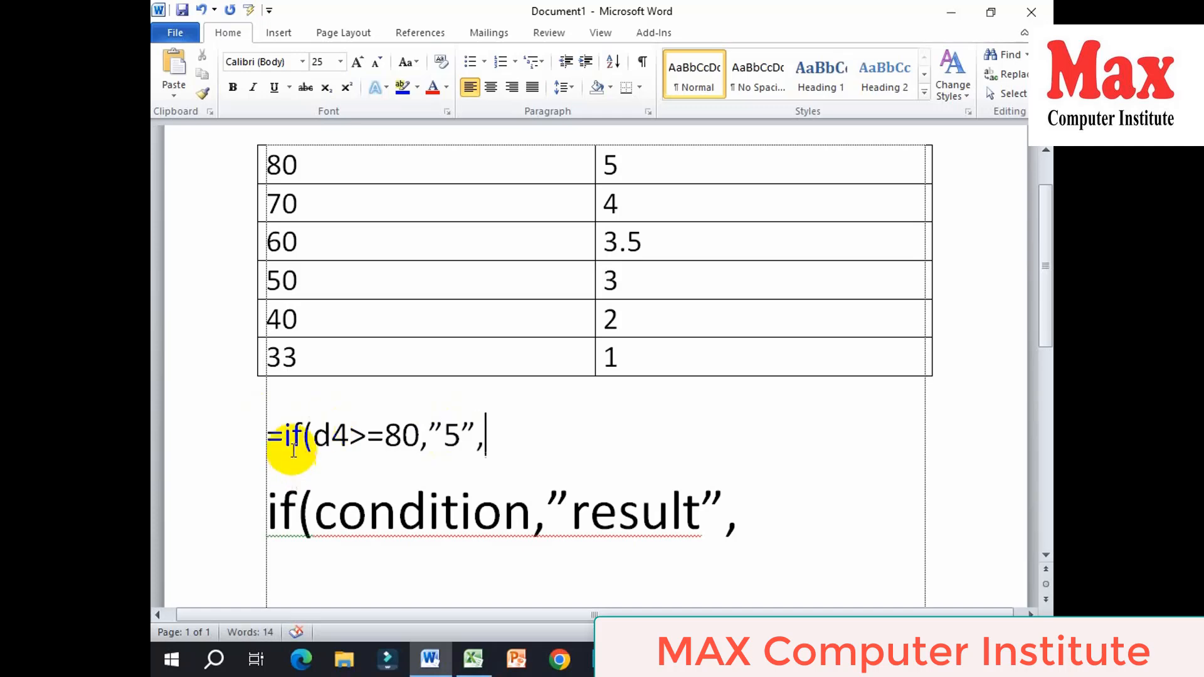
Compare the result 5 in the formula with the grade table's 50 and 70 rows.
double_click(461, 432)
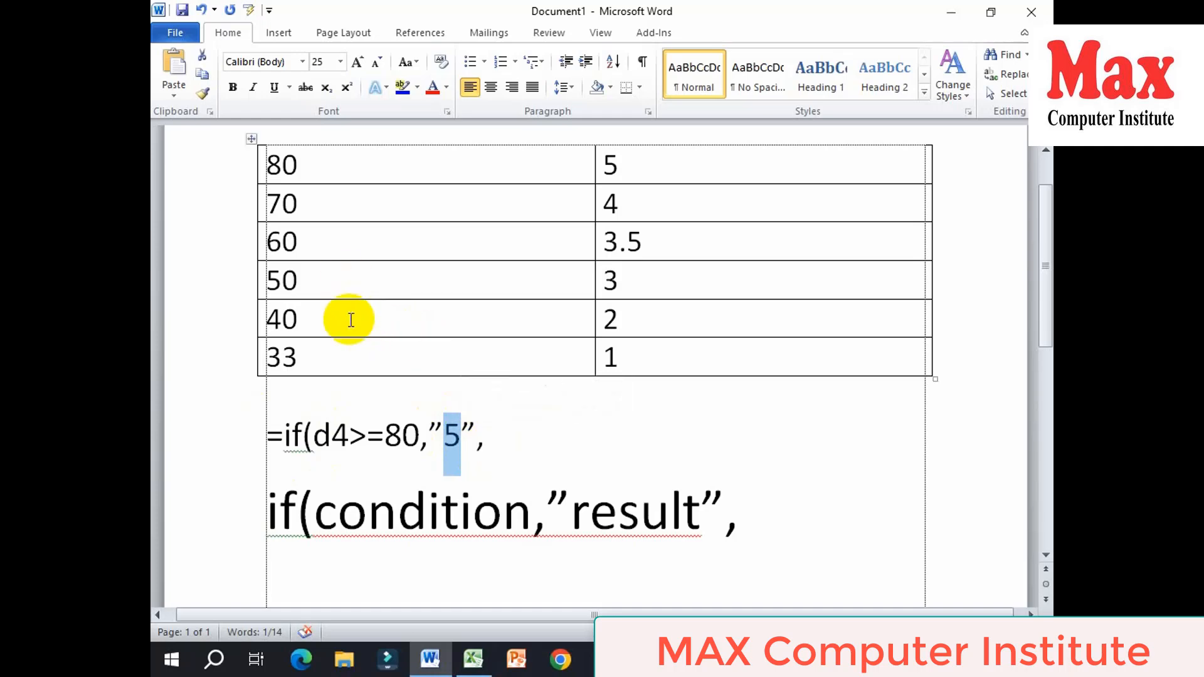
click(339, 276)
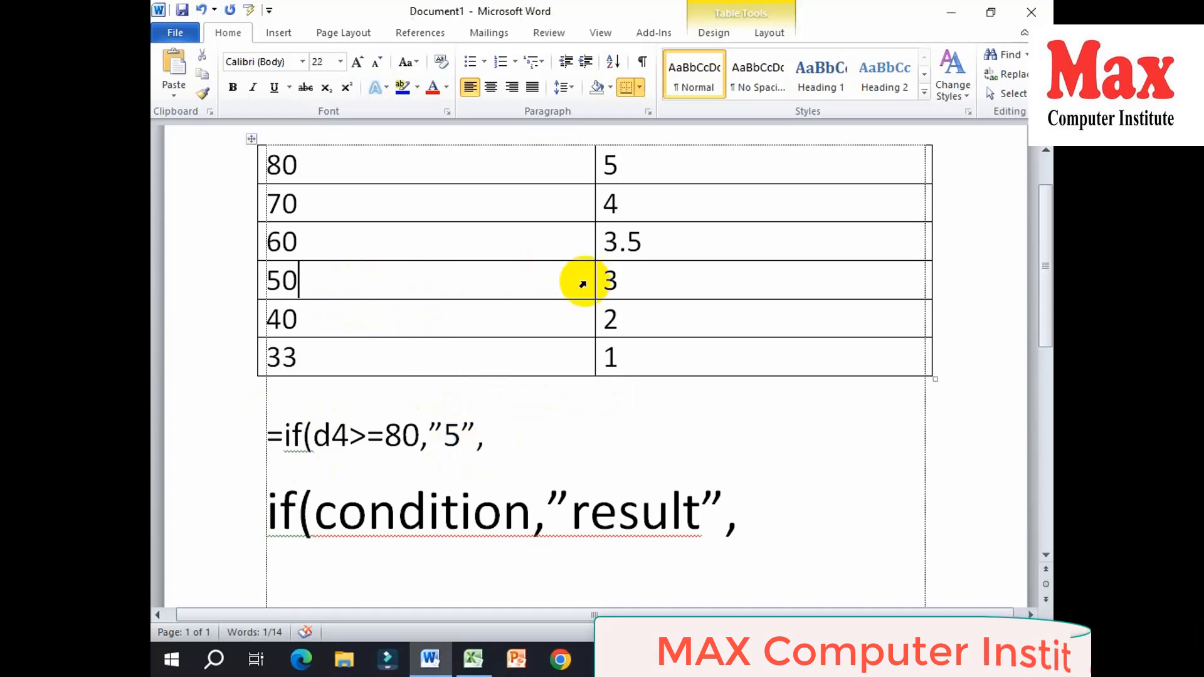
click(601, 277)
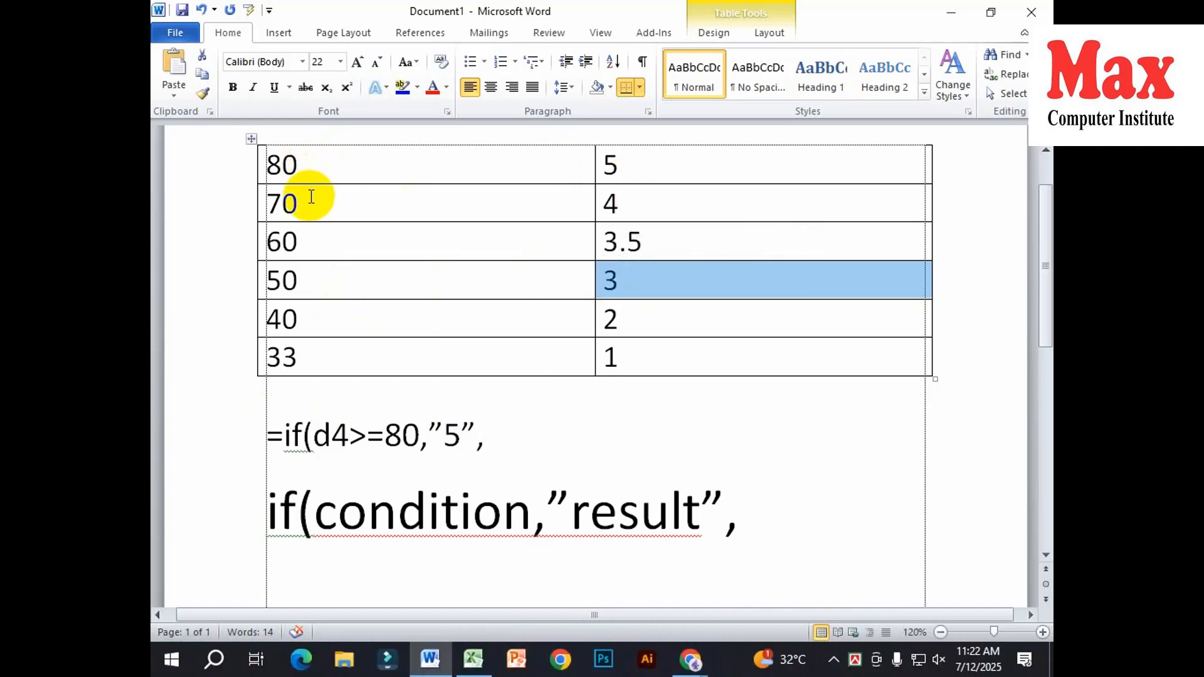
drag(310, 202, 653, 203)
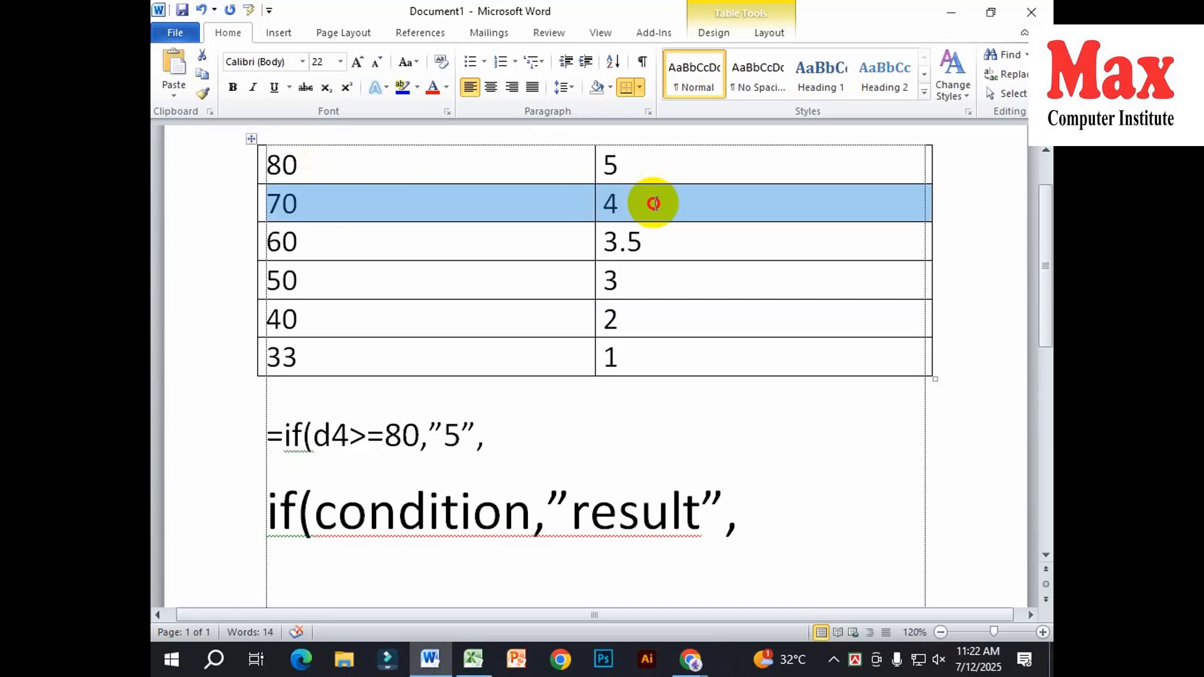
click(644, 199)
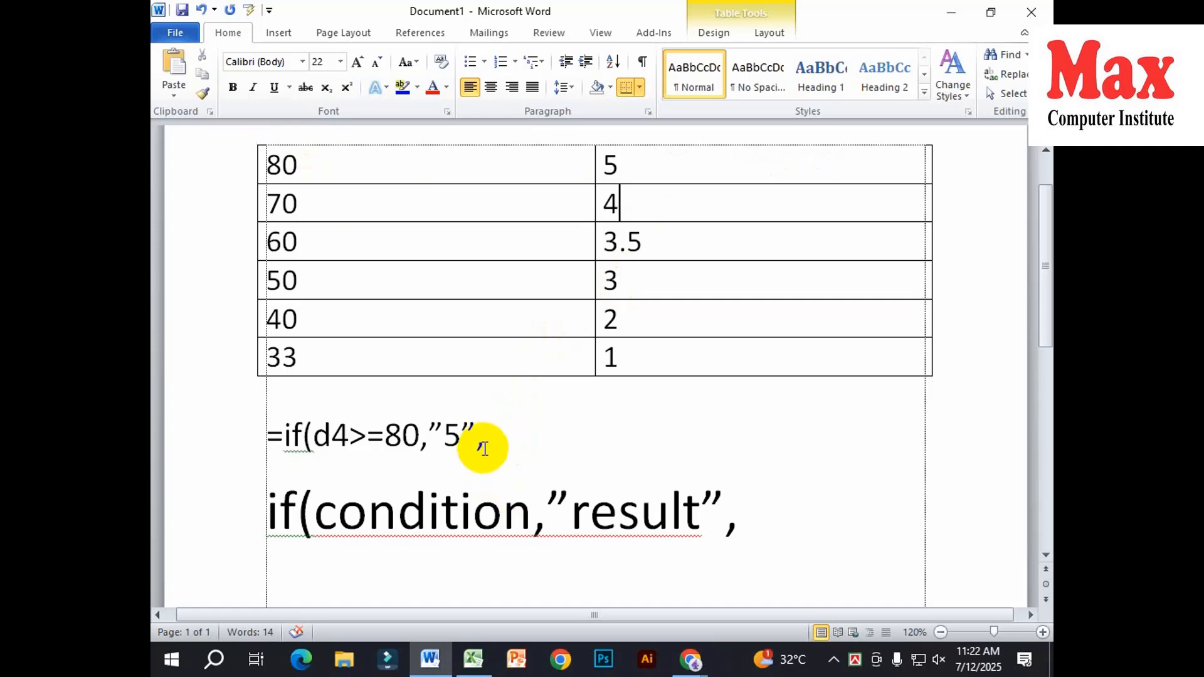
Copy the if(d4>=80,"5", part of the example formula and paste it at the end of the same line.
drag(484, 448, 275, 445)
right_click(288, 437)
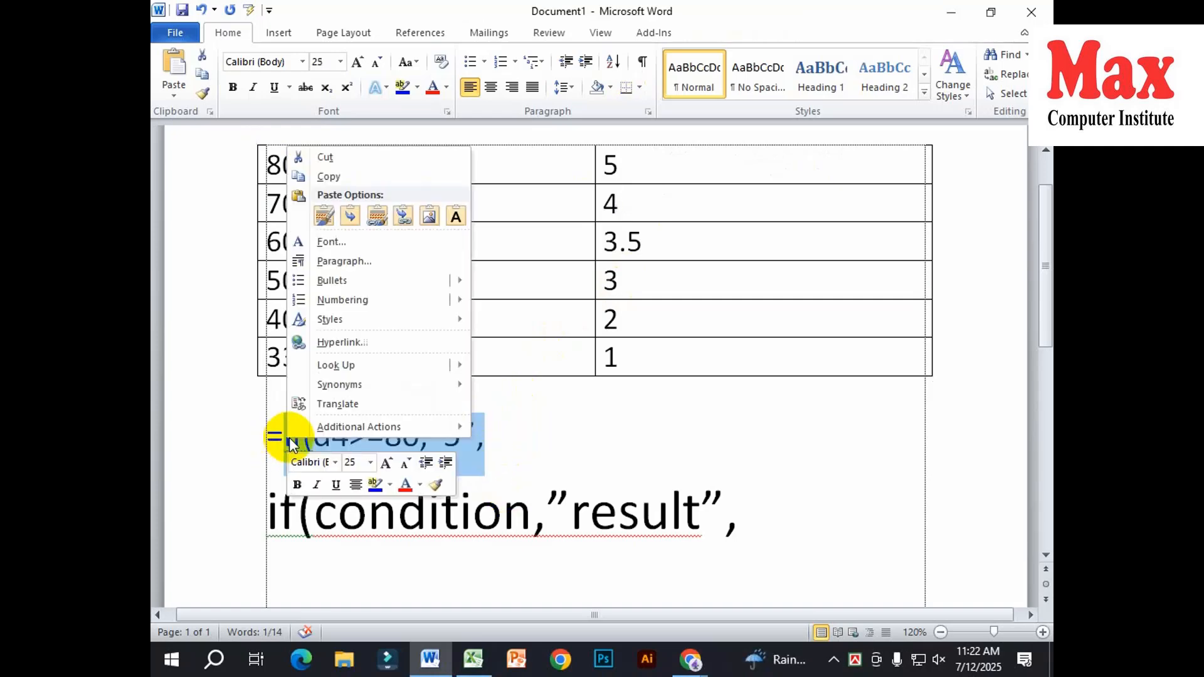
click(356, 179)
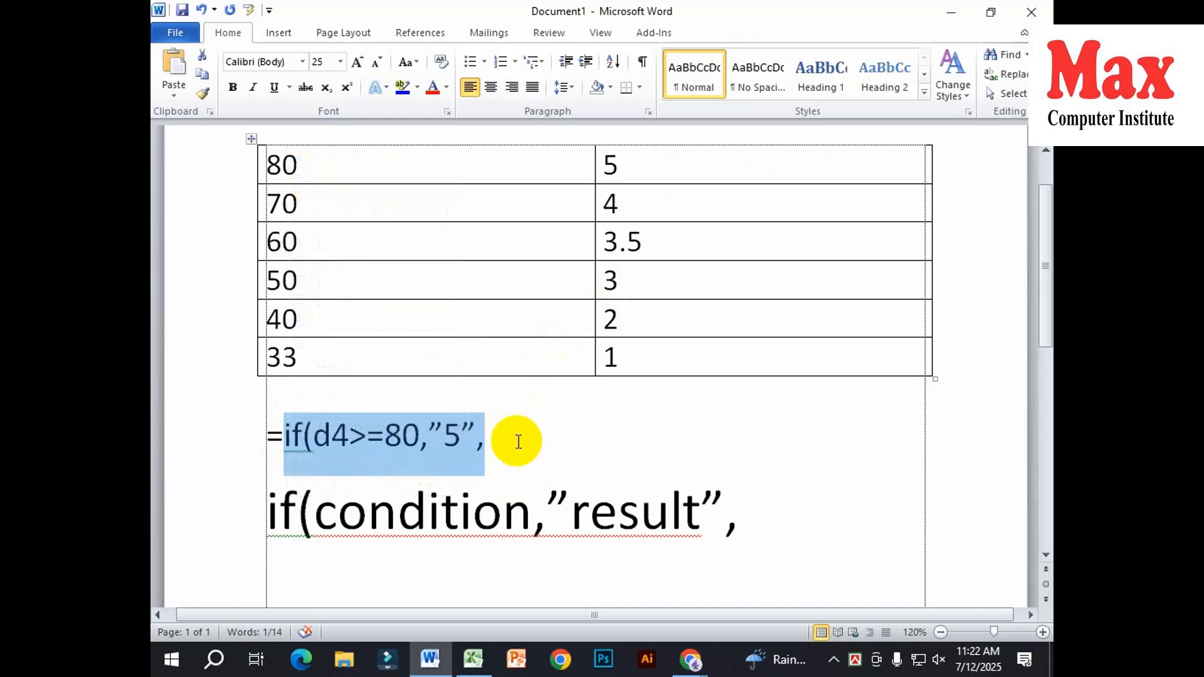
click(506, 445)
key(ctrl+v)
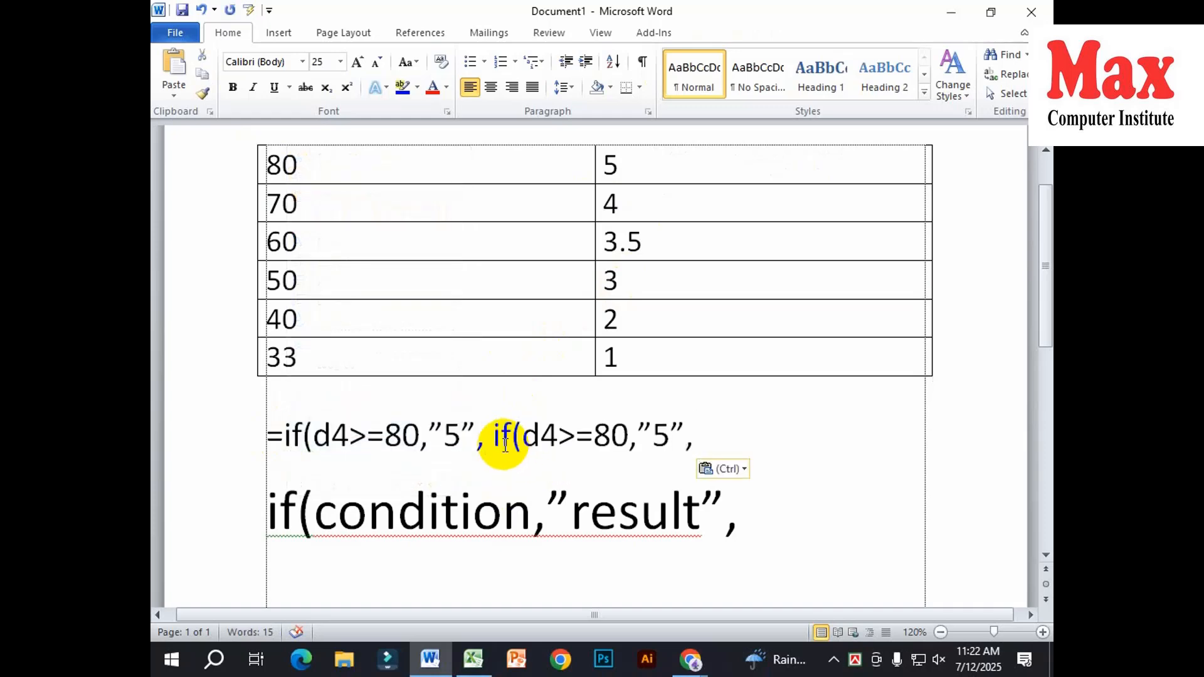
Edit the pasted condition so its threshold is 70 and its result is "4".
key(Left)
key(Left)
key(BackSpace)
text(4)
key(Left)
key(Left)
key(Left)
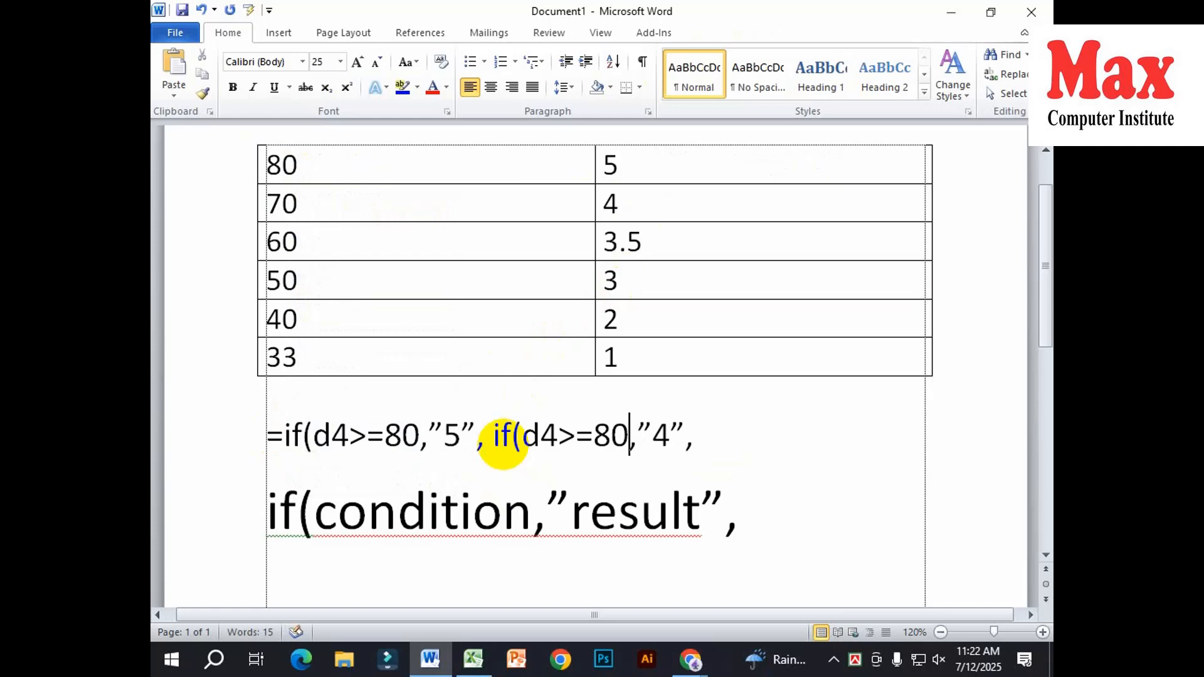
key(Left)
key(BackSpace)
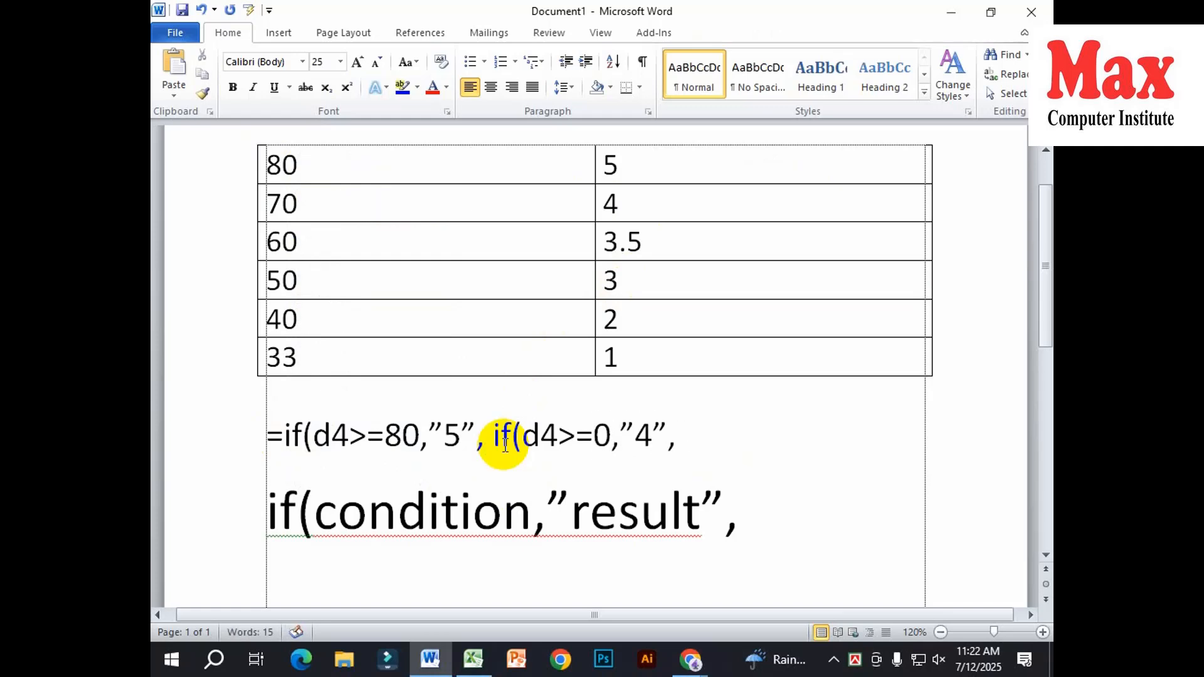
text(7)
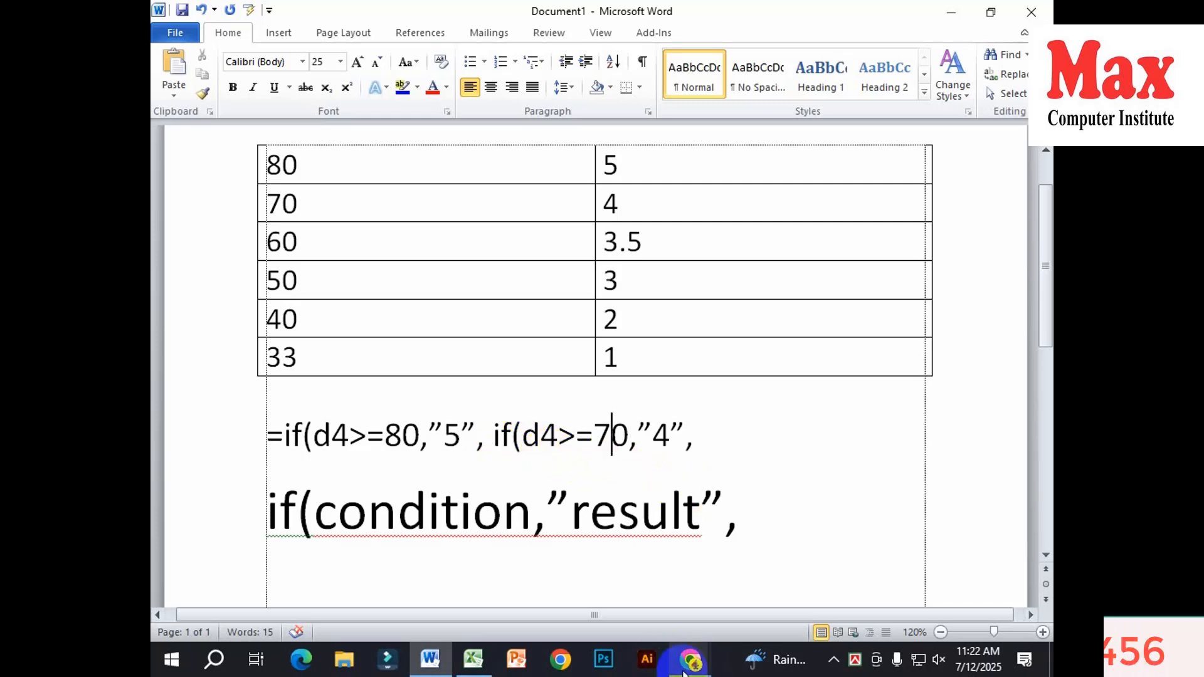
Switch to the Excel result sheet and start the Bangla GPA formula in F5 with =if(E5>=80,"5",.
click(462, 668)
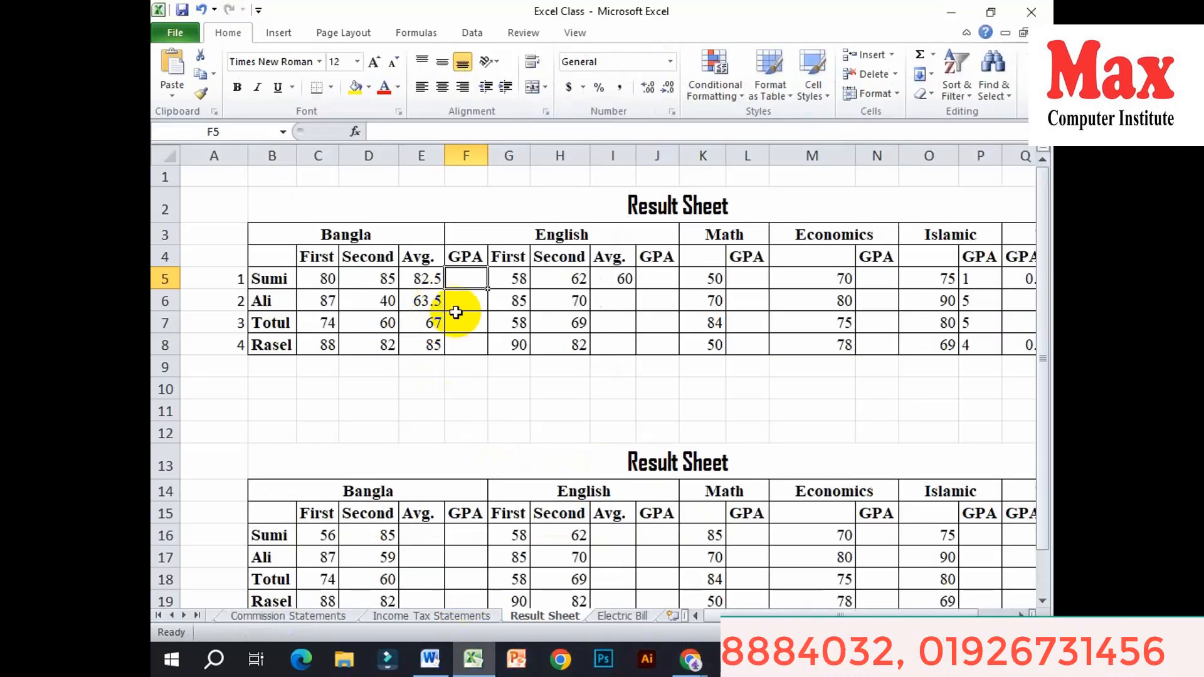
text(=)
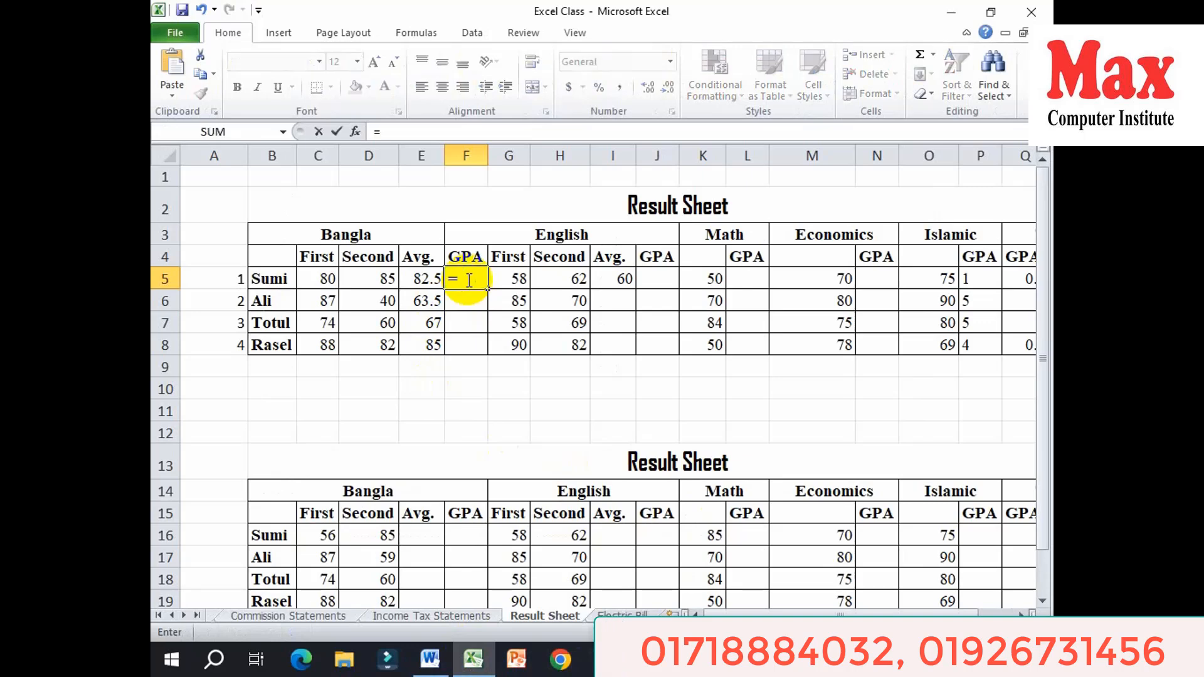
text(-i)
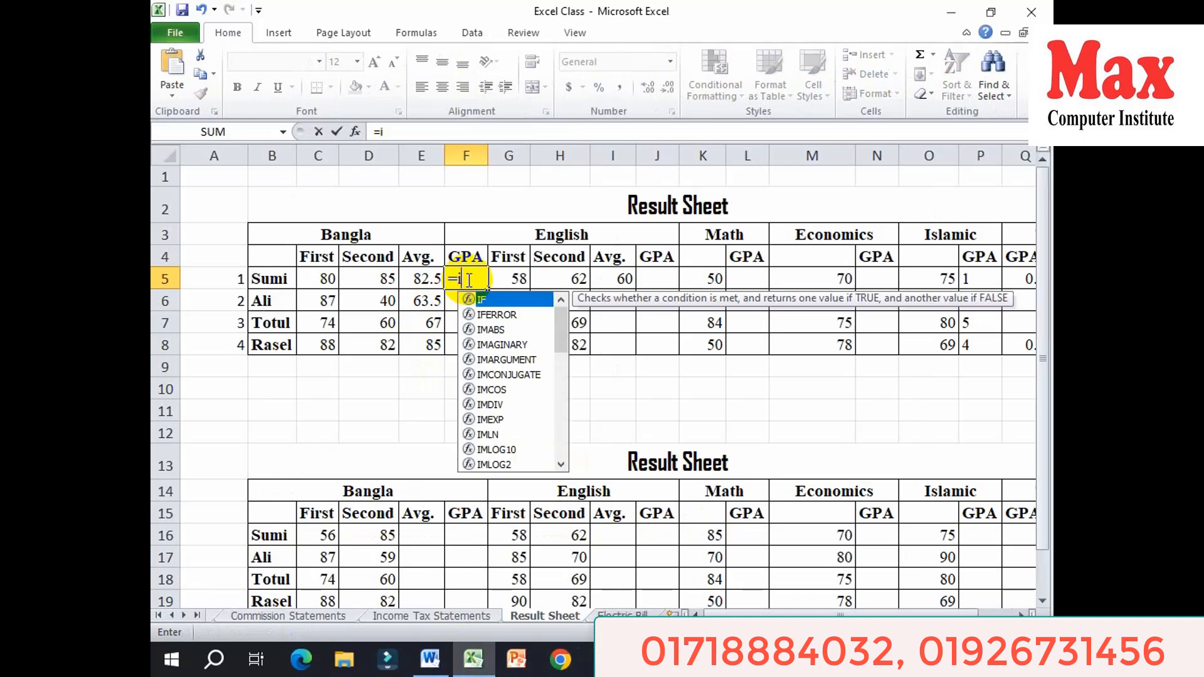
text(f()
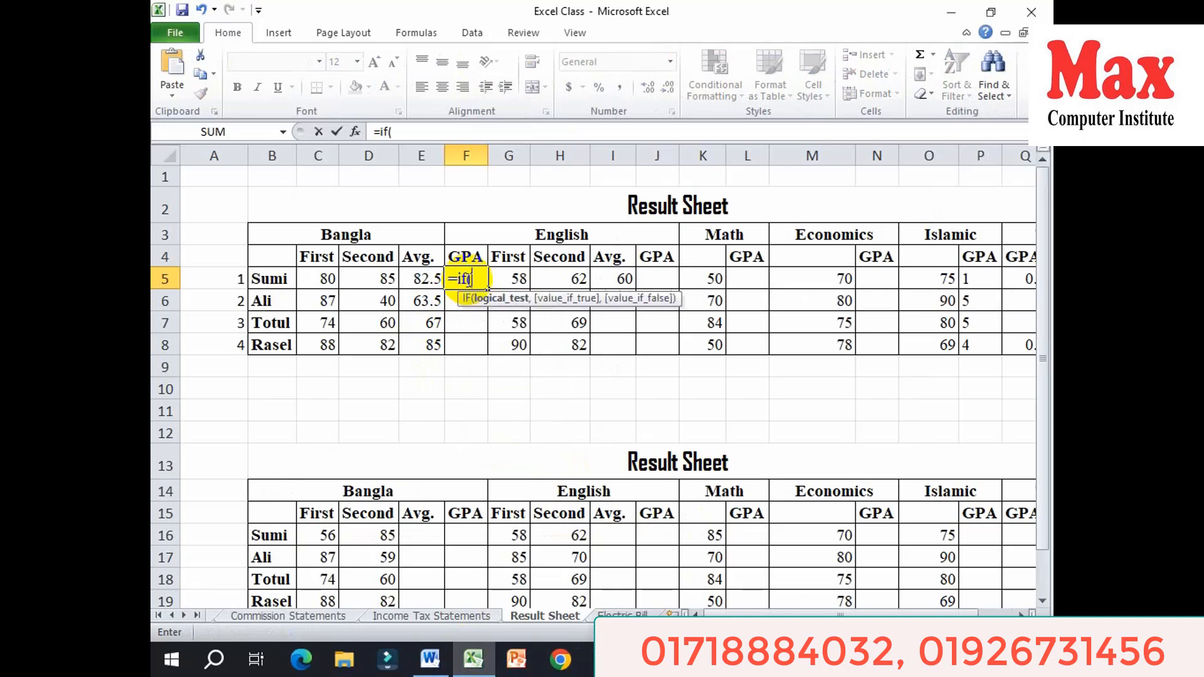
click(431, 279)
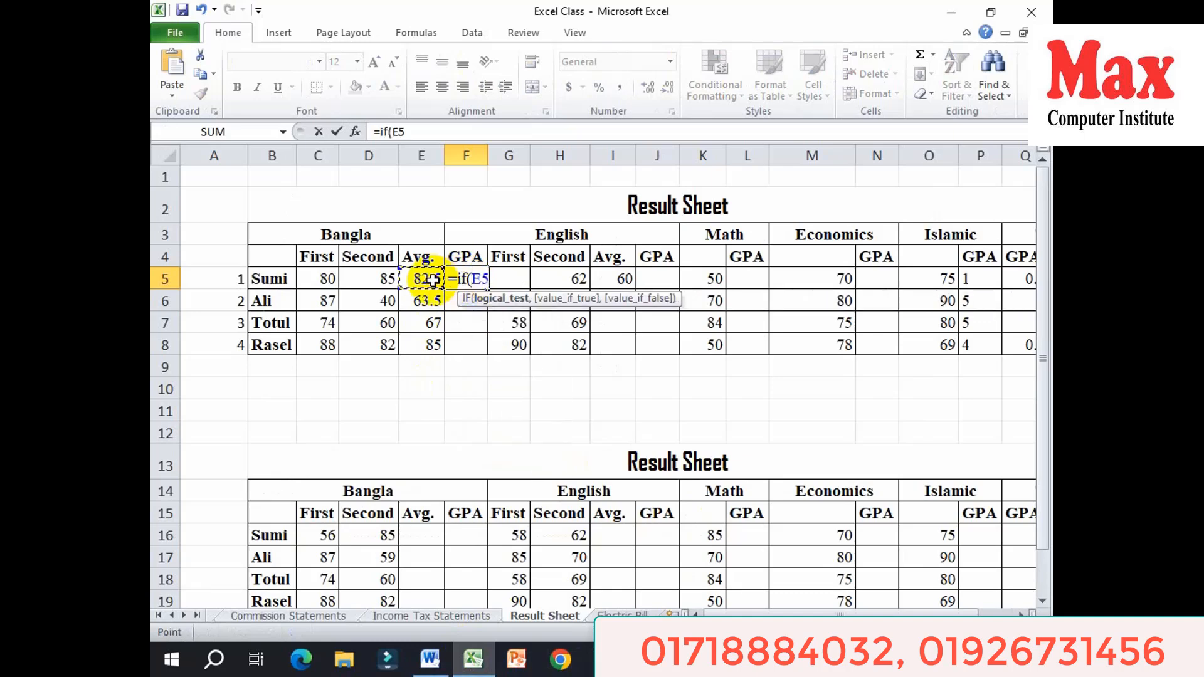
text(>=80,"5)
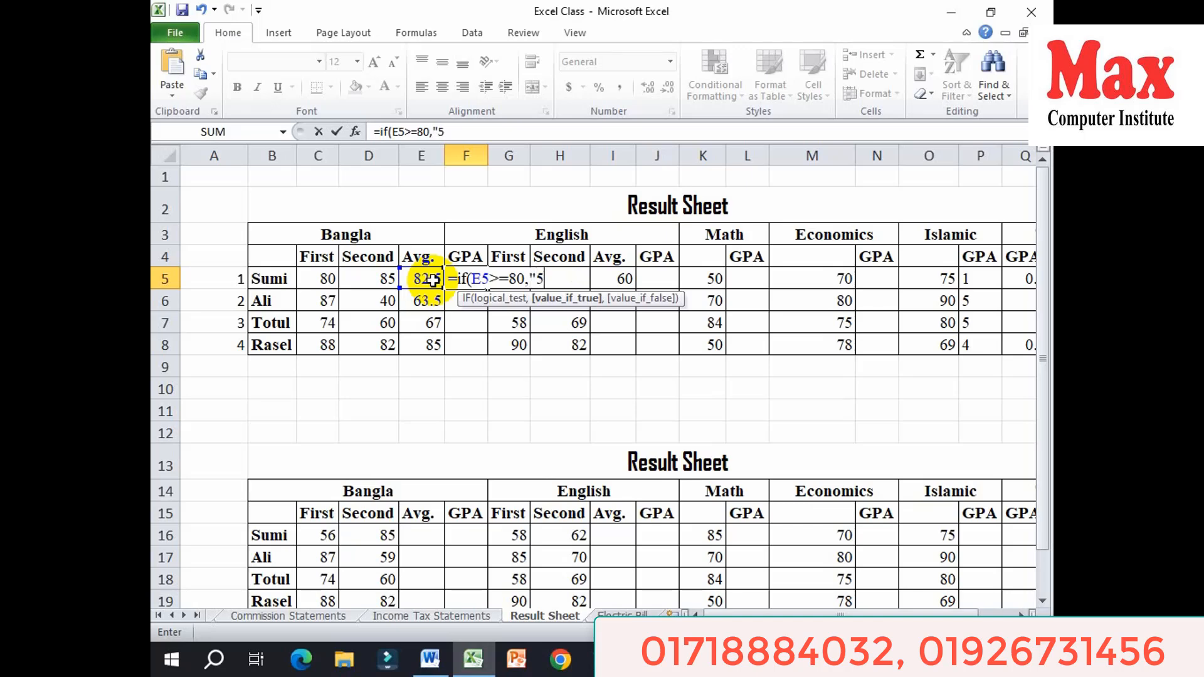
text(",)
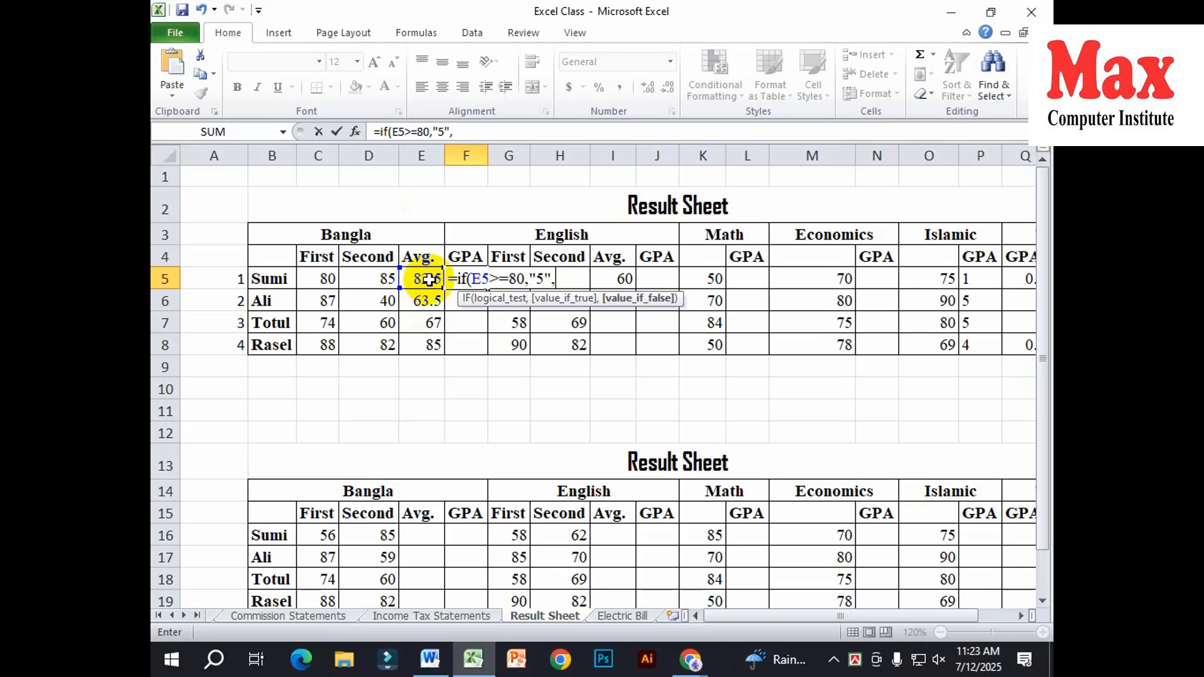
Copy the if(E5>=80,"5", part of the F5 formula and paste it six times at the formula's end.
click(467, 131)
drag(467, 131, 377, 131)
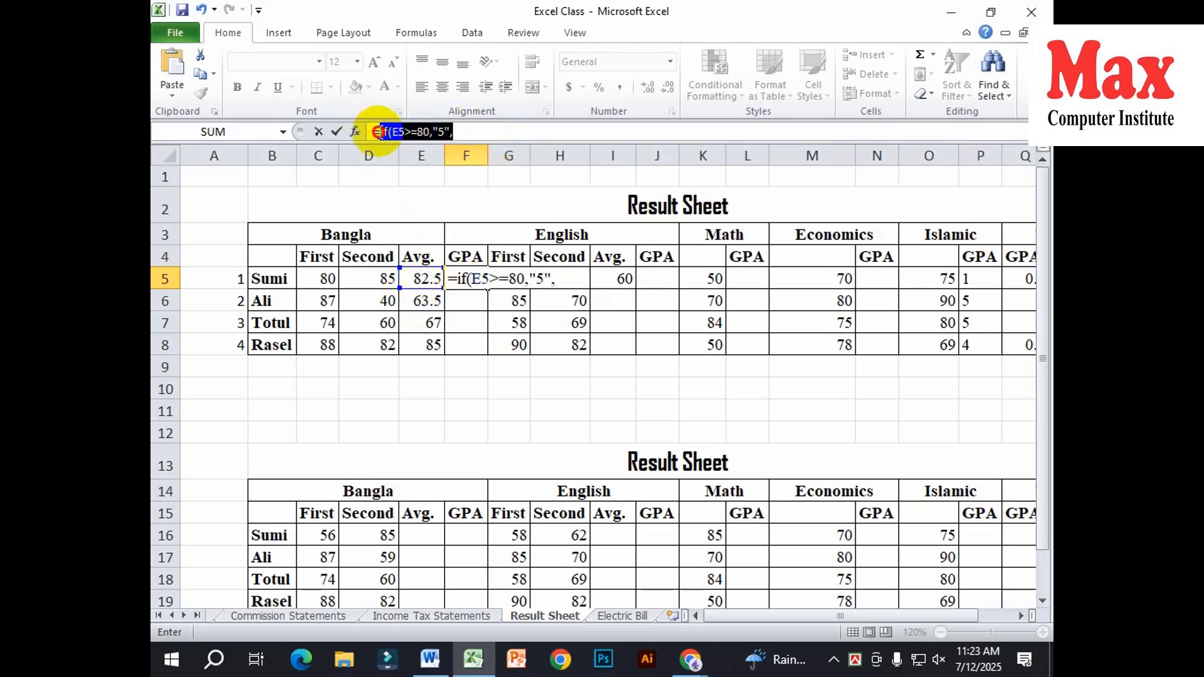
click(200, 74)
click(456, 131)
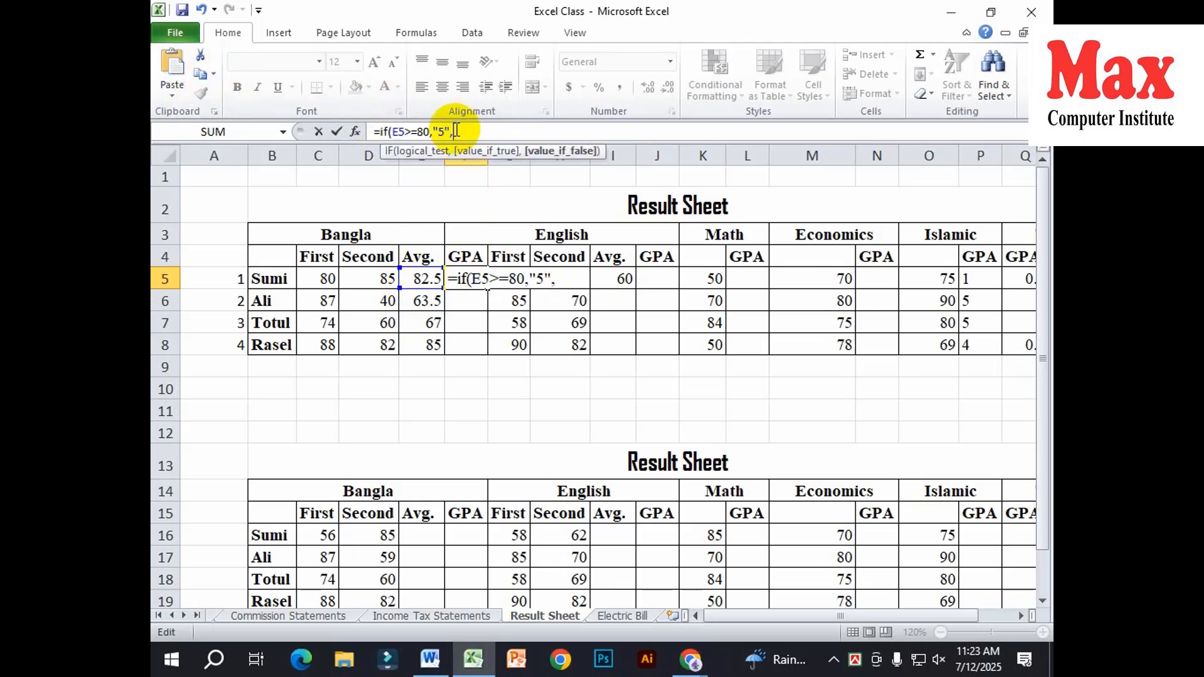
key(ctrl+v)
key(ctrl+v)
key(ctrl+v)
key(ctrl+v)
key(ctrl+v)
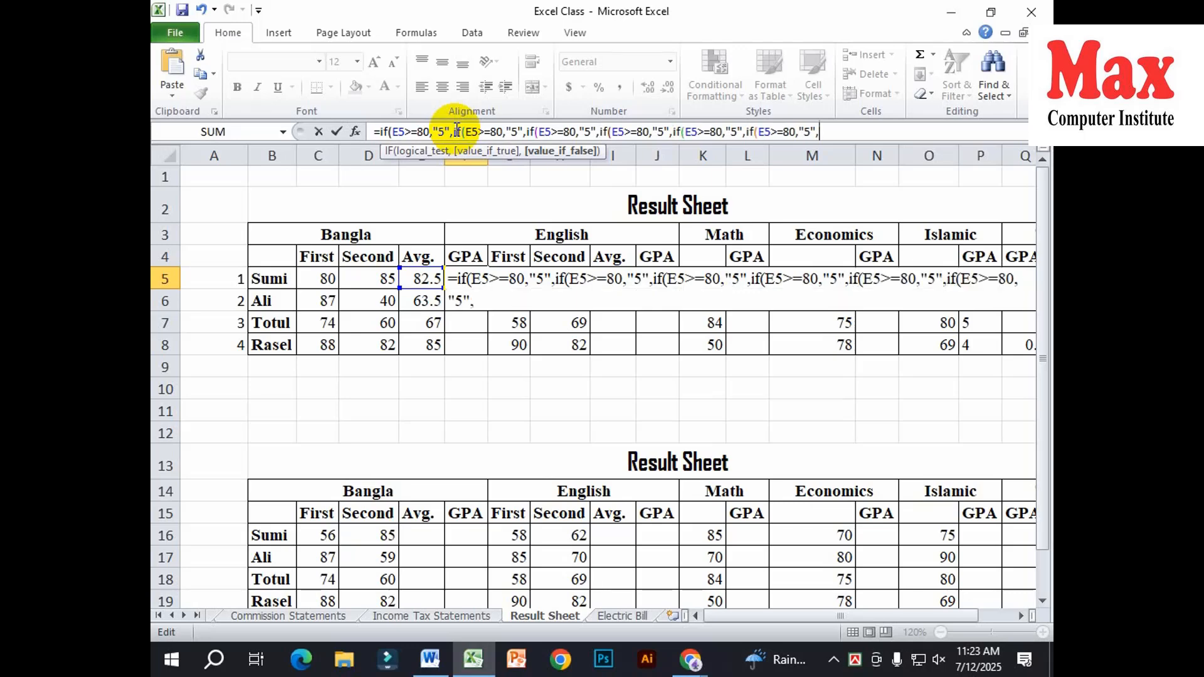
key(ctrl+v)
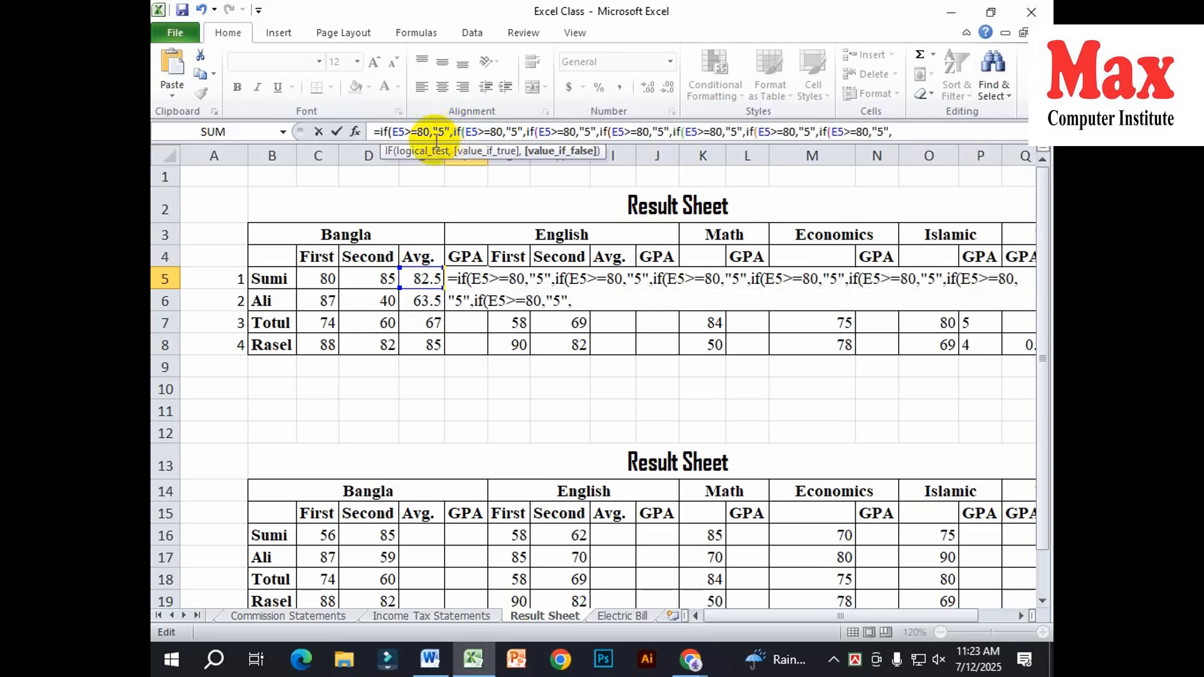
Edit the second condition of the F5 formula so its threshold is 70 and its result is "4".
drag(491, 136, 495, 137)
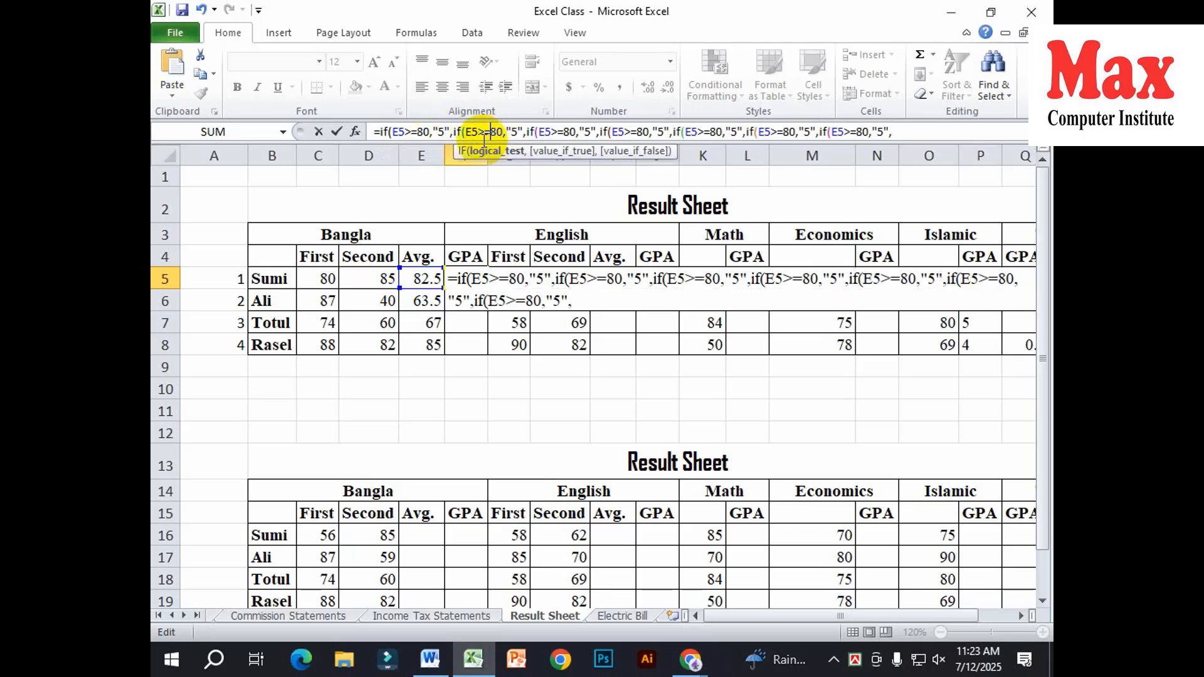
text(7)
key(Right)
key(Right)
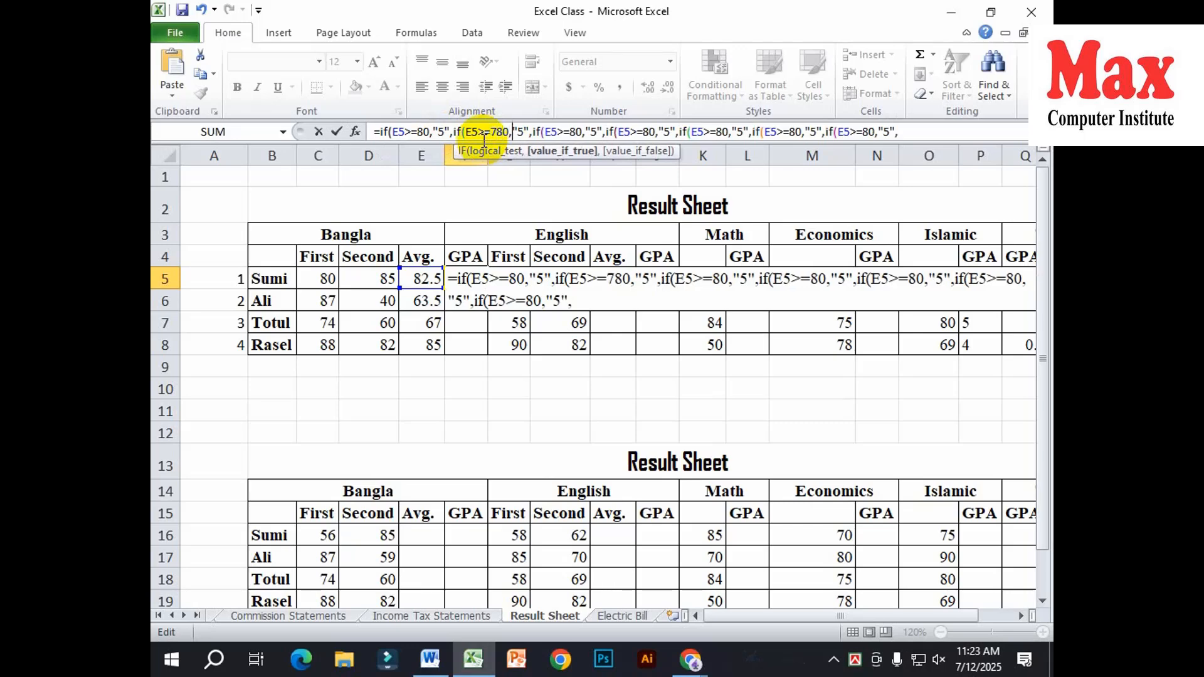
key(BackSpace)
text(4)
key(Right)
key(Right)
key(Right)
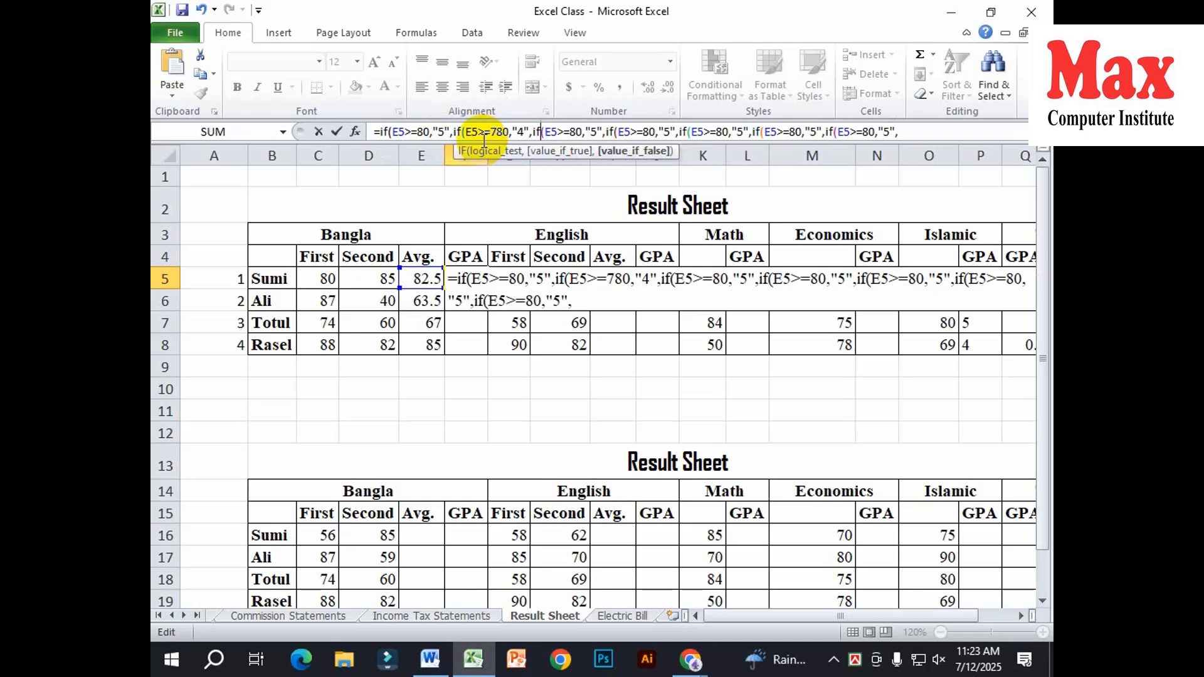
key(Left)
key(Left)
key(Left)
key(Left)
key(Left)
key(Left)
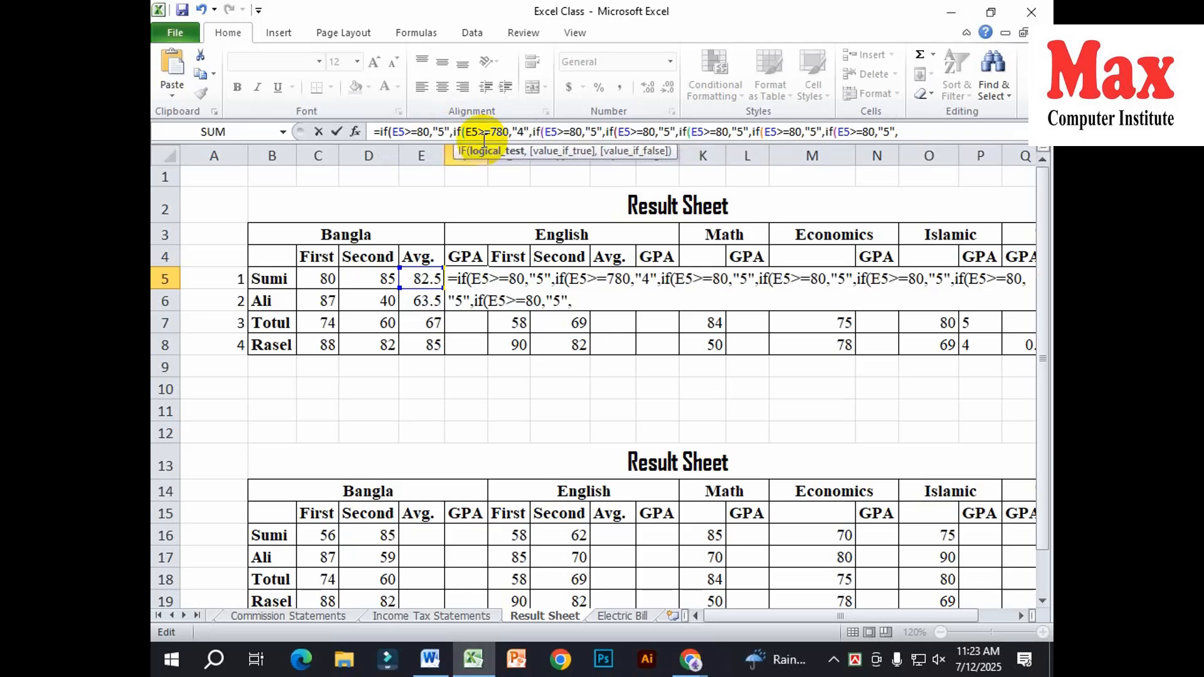
key(BackSpace)
Change the third condition of the F5 formula to threshold 60 with result "3.5".
key(Right)
key(Right)
key(Right)
key(Right)
key(Right)
key(Right)
key(Right)
key(Right)
key(Right)
key(Right)
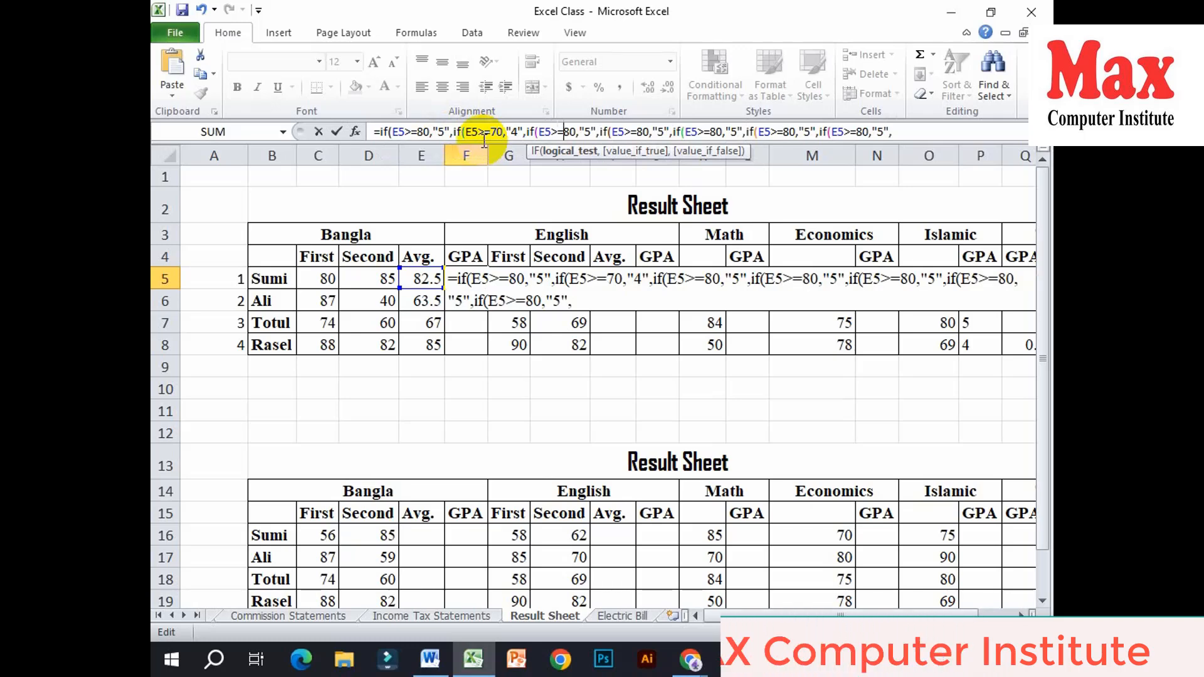
key(Right)
key(Right)
key(Right)
key(BackSpace)
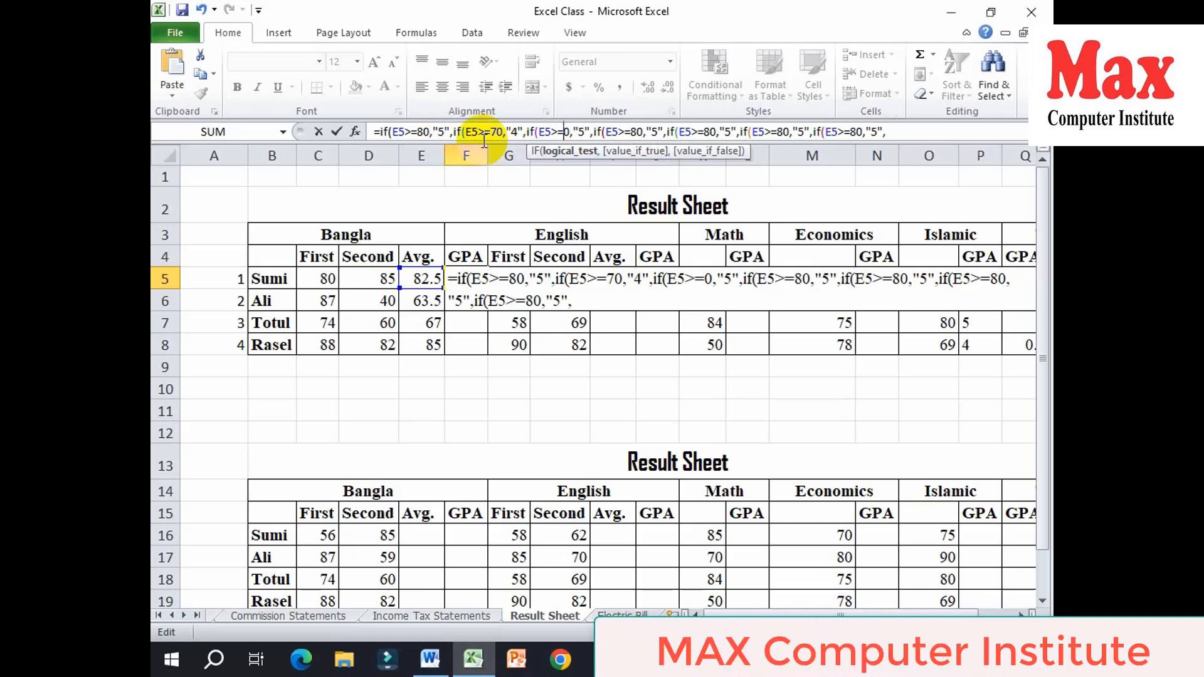
text(6)
key(Right)
key(Right)
key(Right)
key(Right)
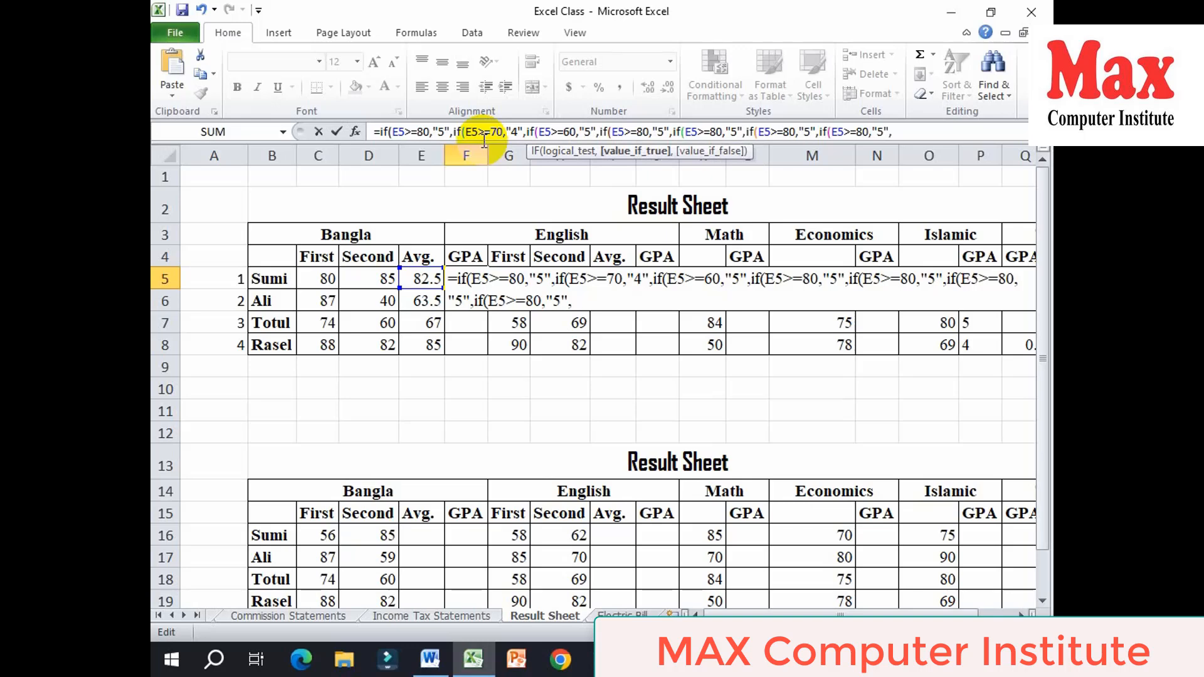
text(3.)
Change the fourth condition of the F5 formula to threshold 50 with result "3".
key(Right)
key(Right)
key(Right)
key(Right)
key(Right)
key(Right)
key(Right)
key(Right)
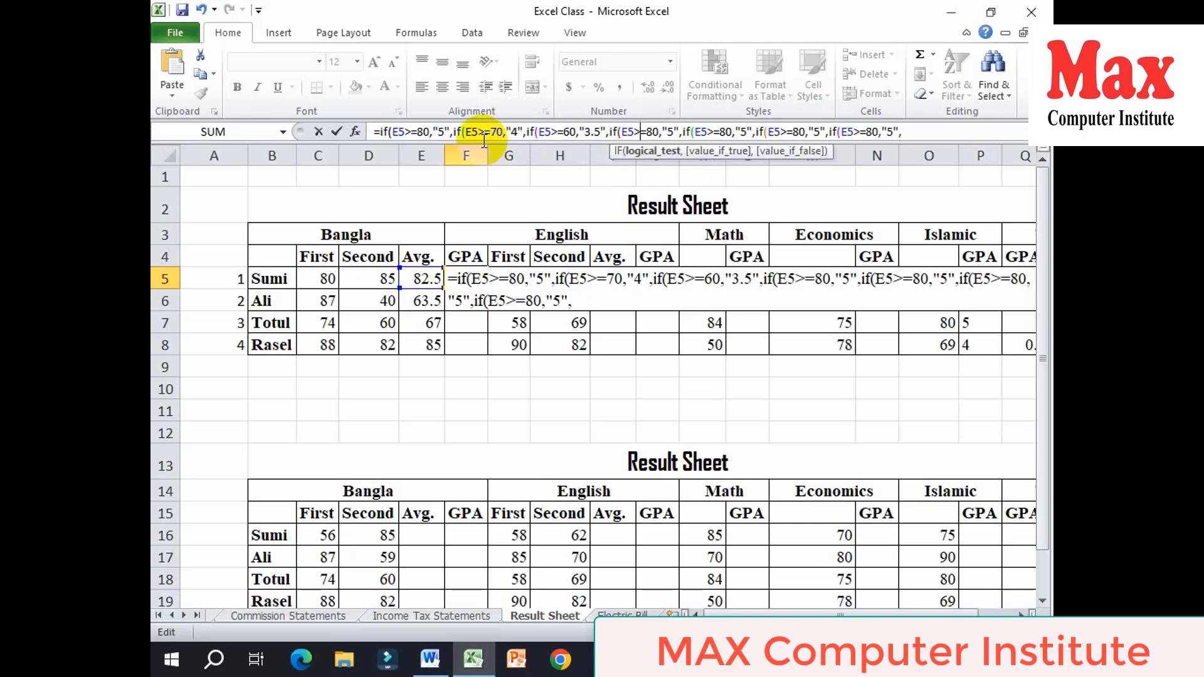
key(Delete)
key(Delete)
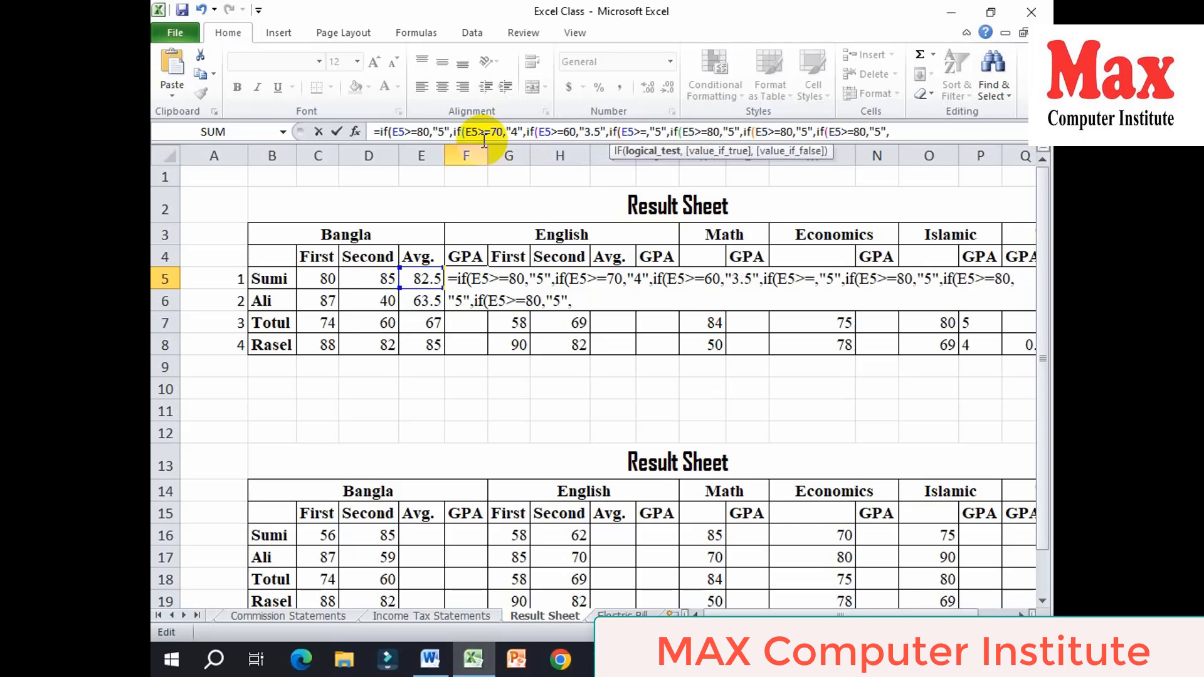
text(50)
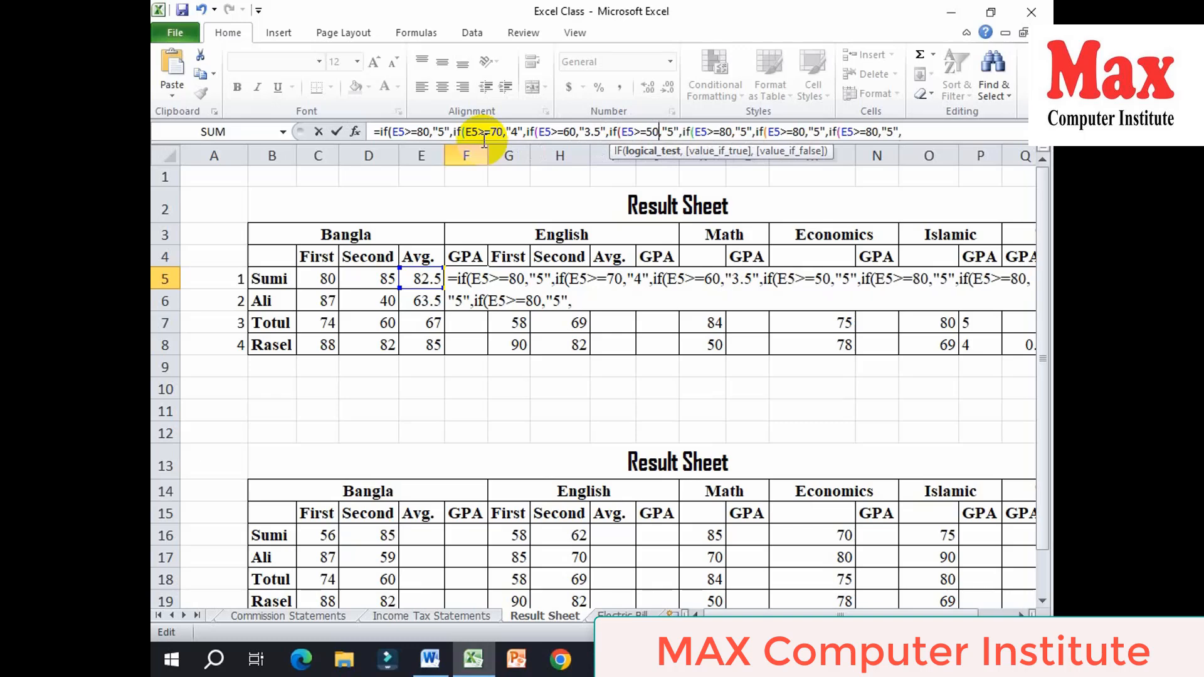
key(Right)
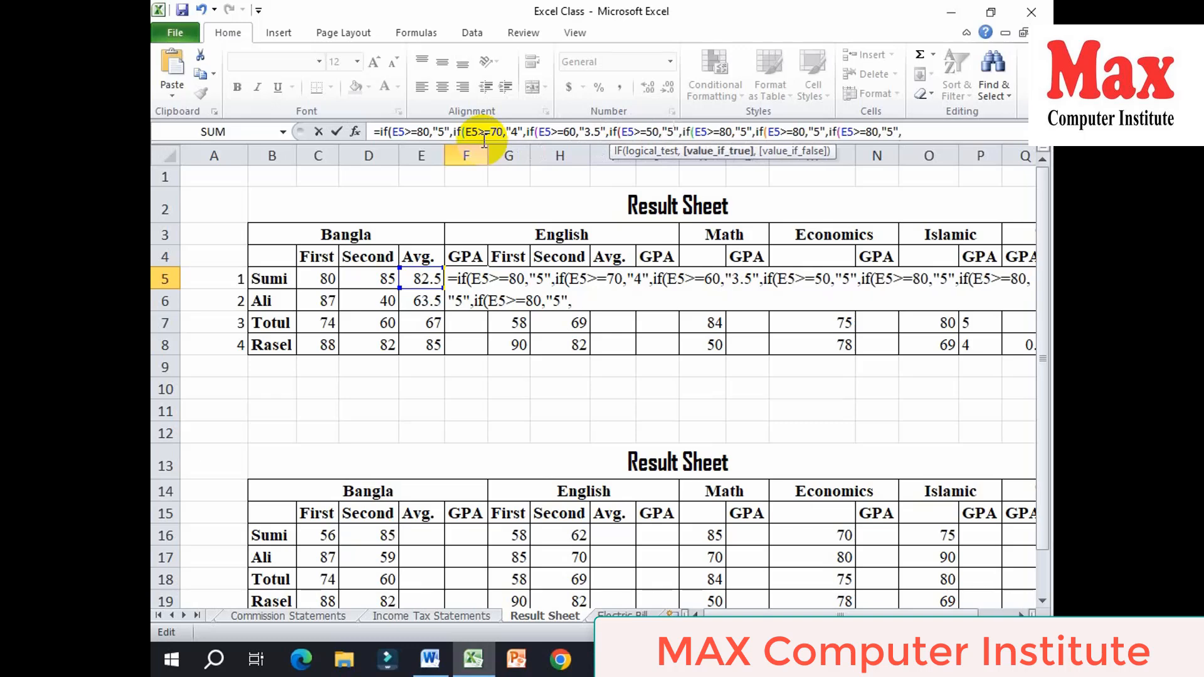
key(BackSpace)
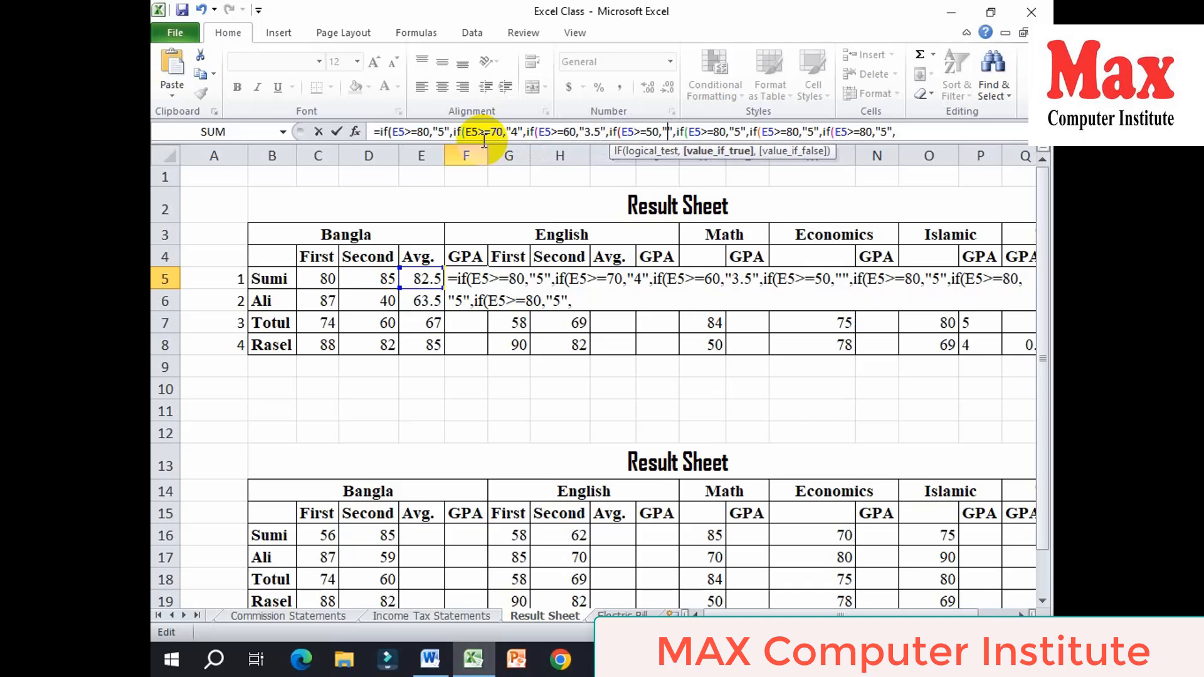
text(3)
Change the fifth condition of the F5 formula to threshold 40 with result "2".
key(Right)
key(Right)
key(Right)
key(Right)
key(Right)
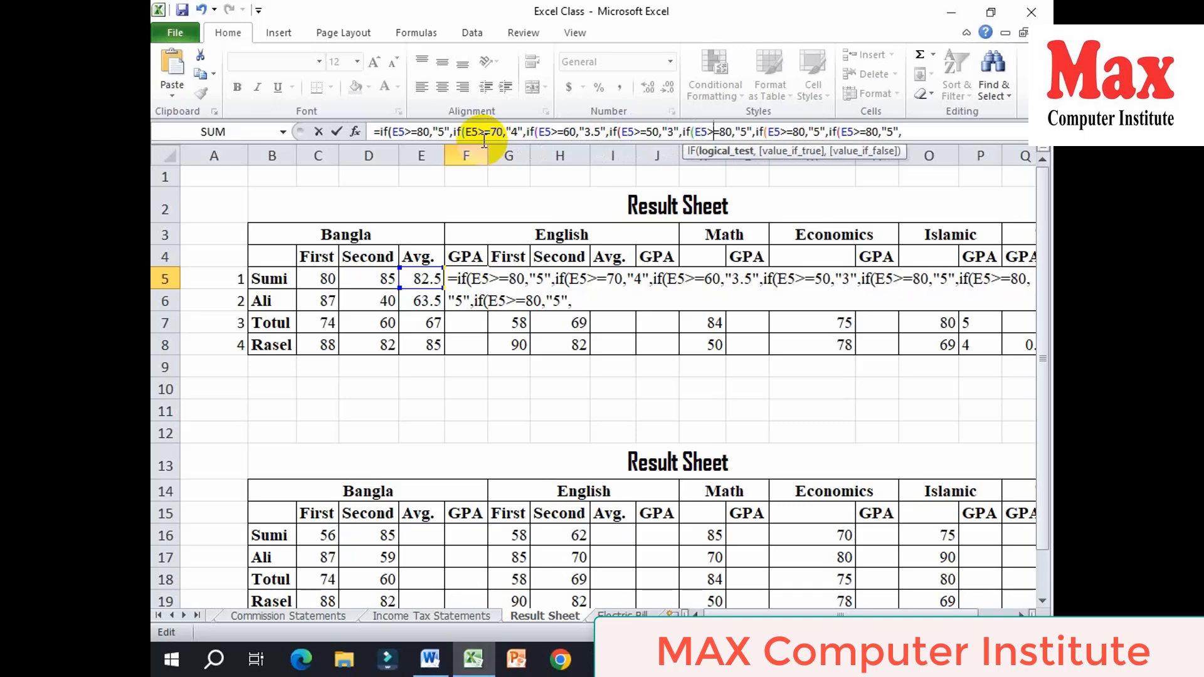
key(Right)
key(Right)
key(Right)
key(Right)
key(Right)
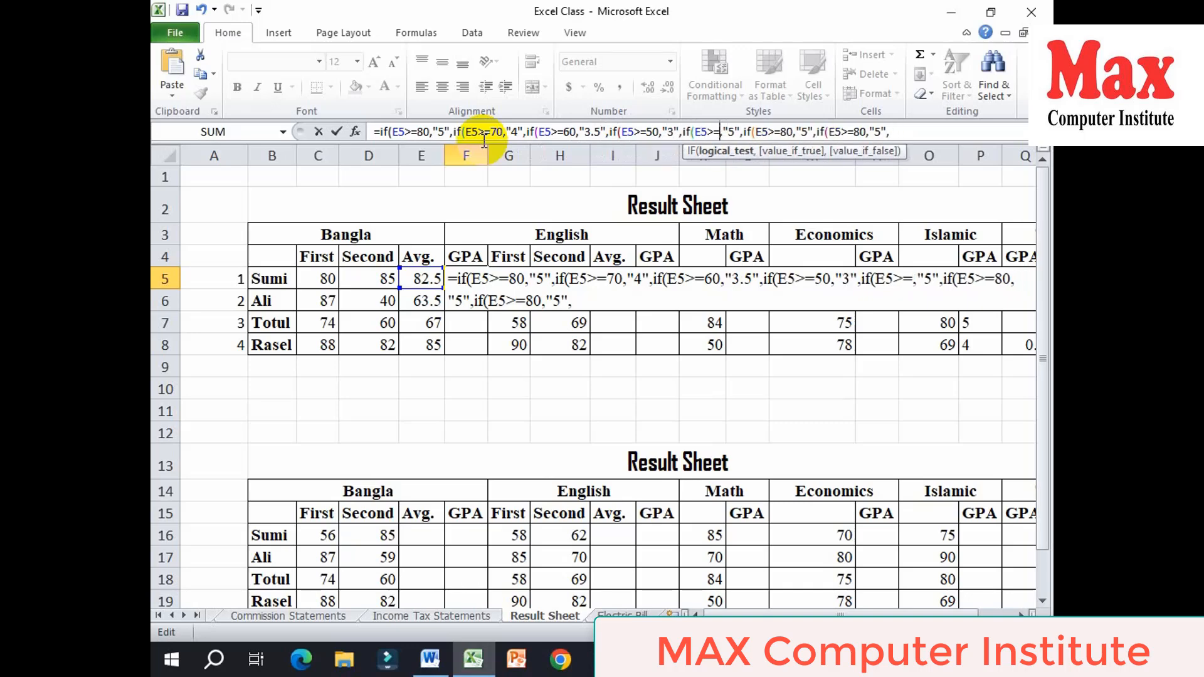
key(BackSpace)
text(4)
key(Right)
key(Right)
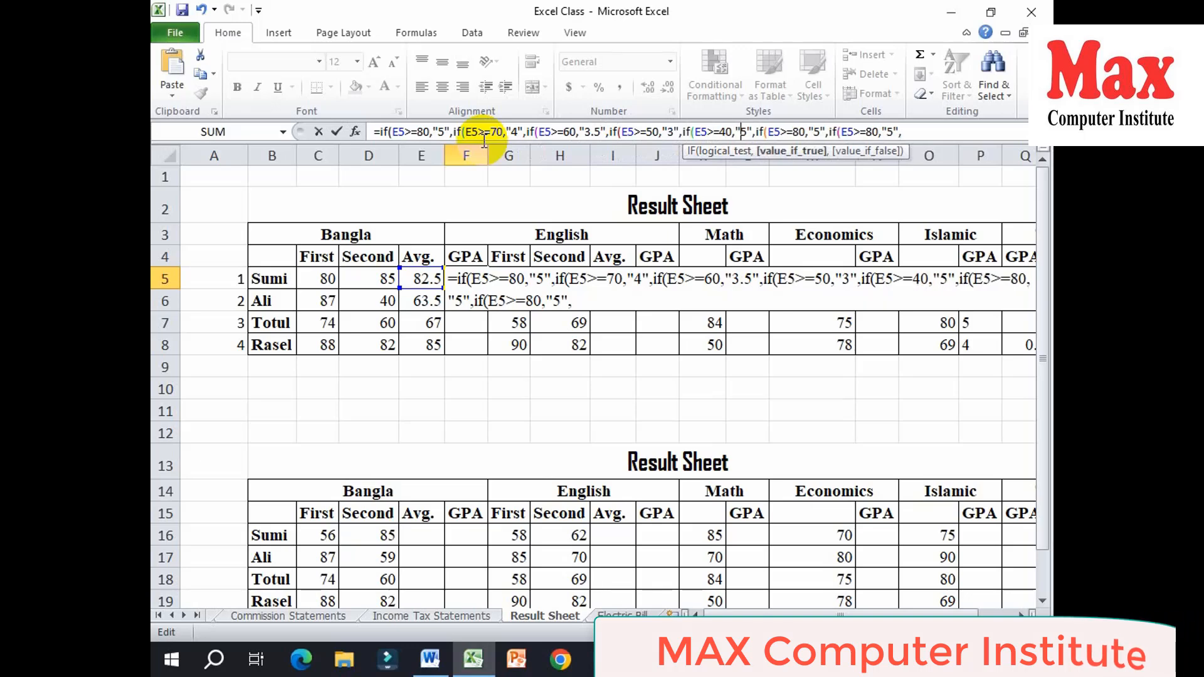
key(Right)
key(Right)
key(BackSpace)
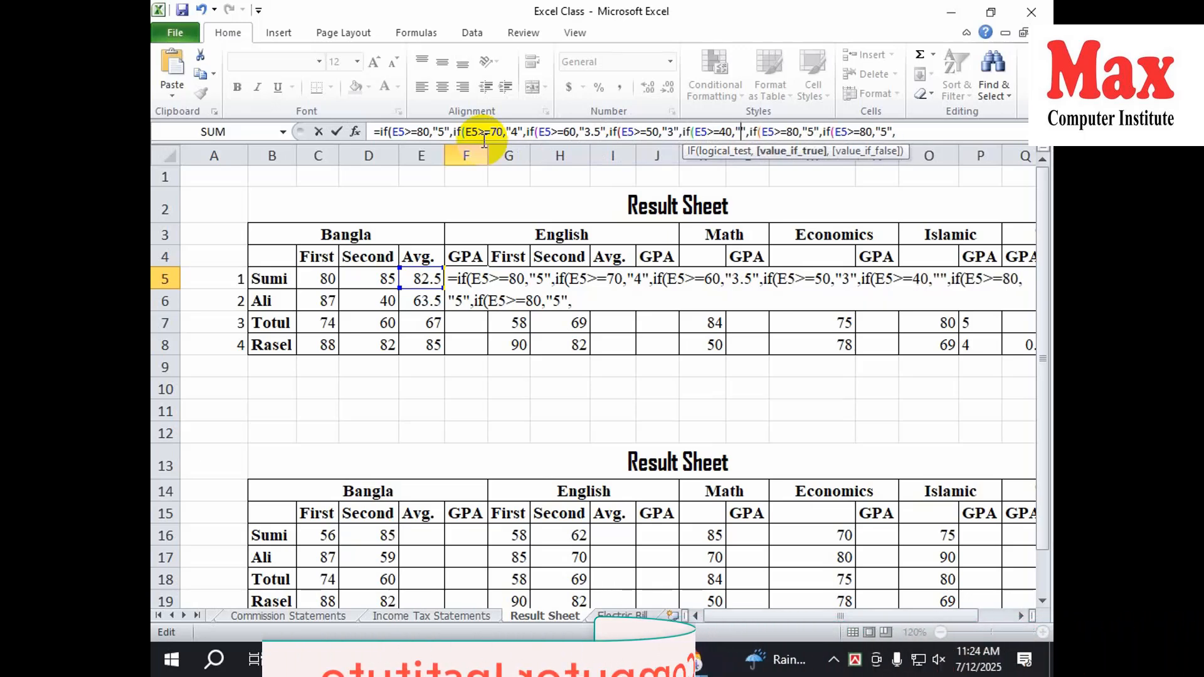
text(2)
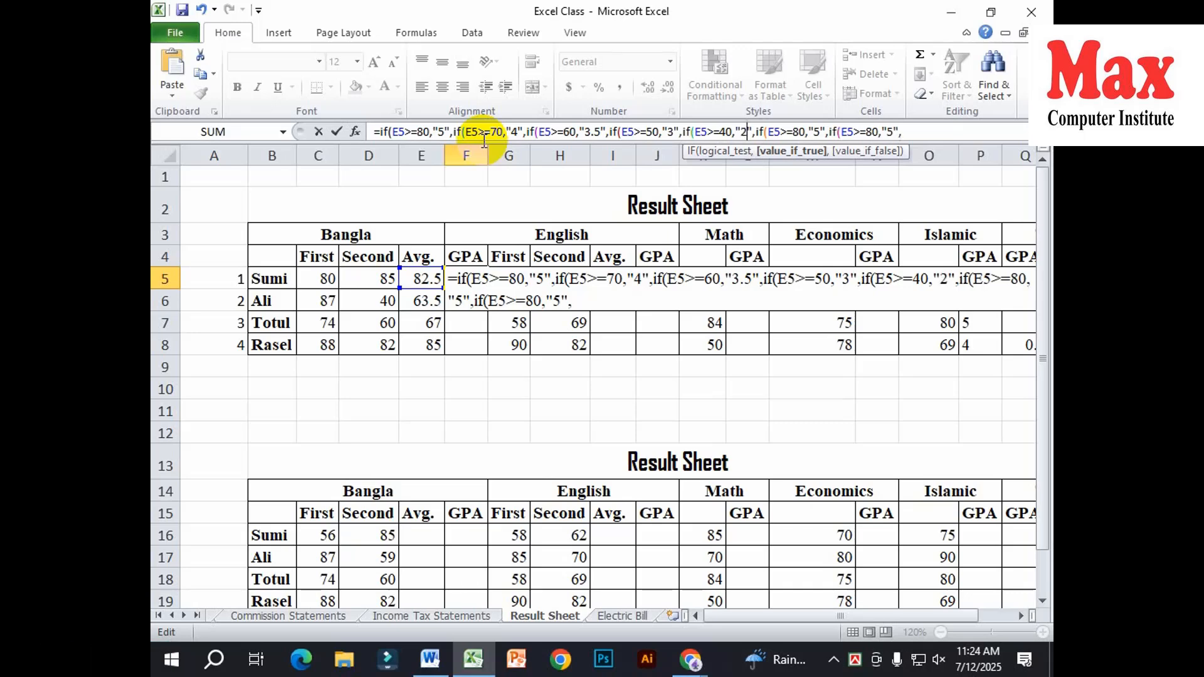
Change the sixth condition of the F5 formula to threshold 33 with result "1".
key(Right)
key(Right)
key(Right)
key(Right)
key(Right)
key(Right)
key(Right)
key(Right)
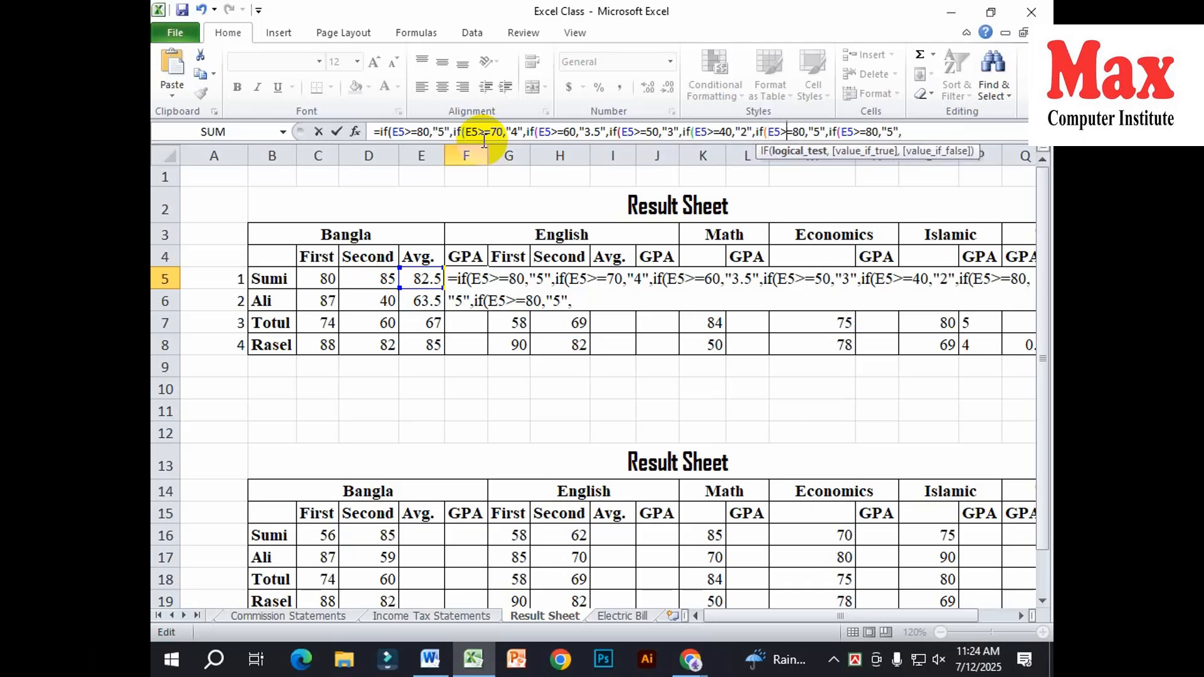
key(Delete)
key(Delete)
text(33)
key(Right)
key(Right)
key(Right)
key(BackSpace)
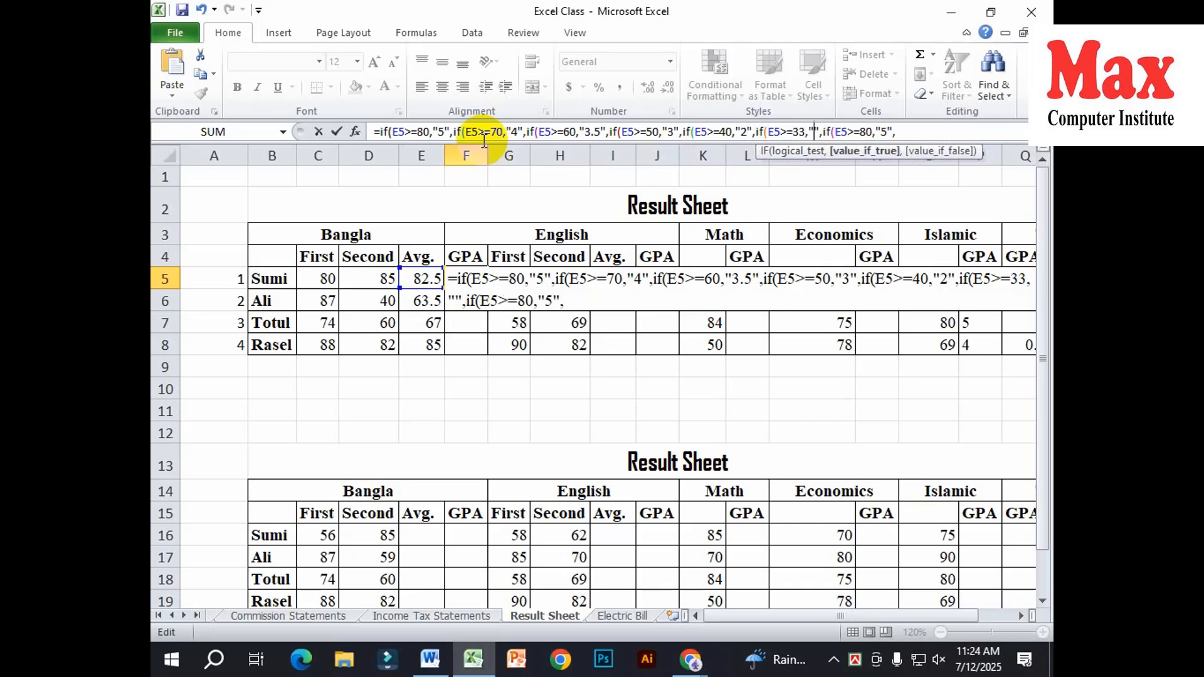
text(1)
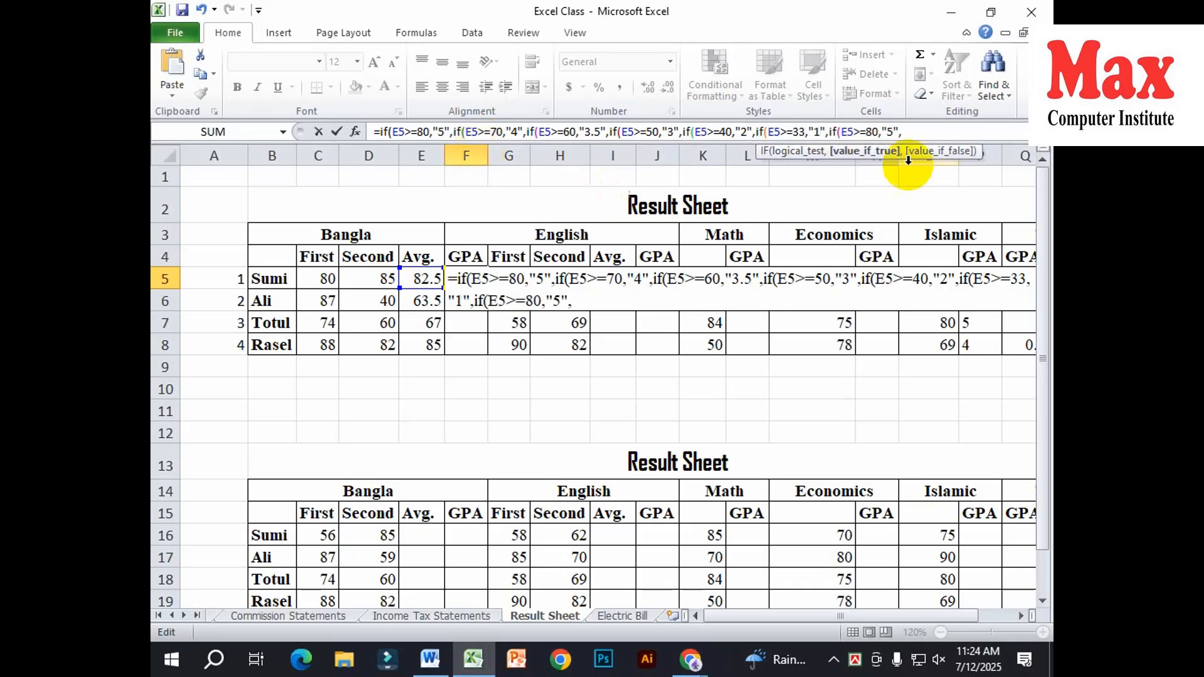
Rewrite the last condition of the F5 formula as E5<33 with result "0", placing the cursor at the formula's end.
click(855, 131)
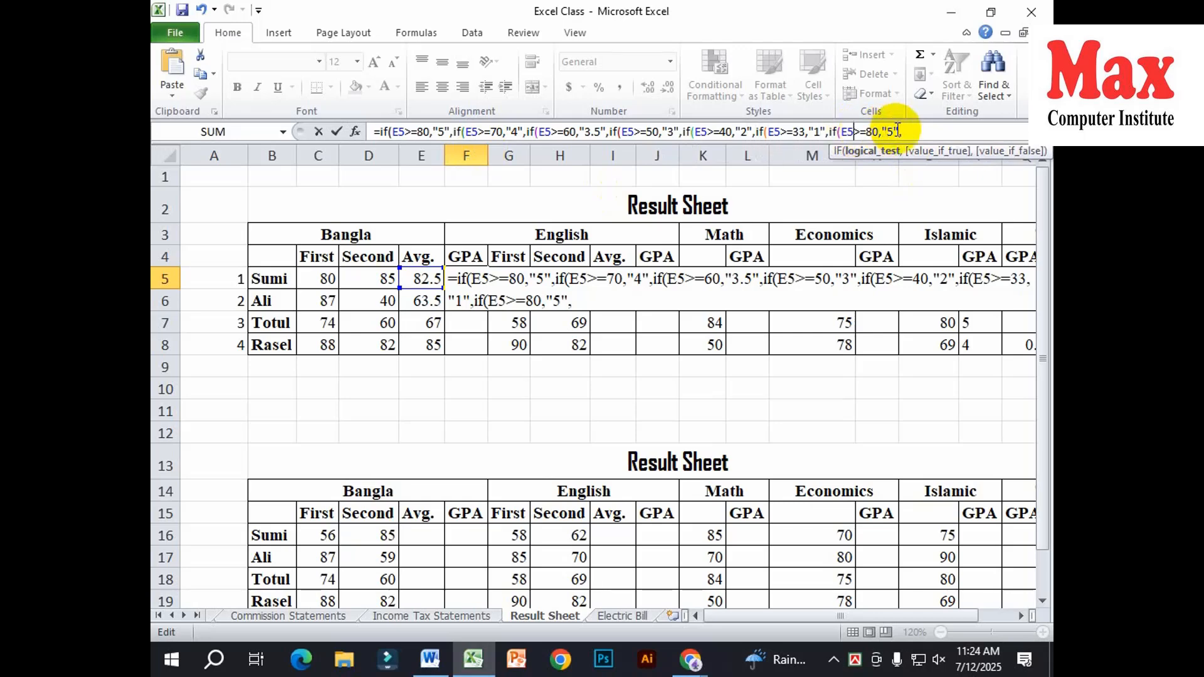
text(<)
key(Delete)
key(Delete)
text(33)
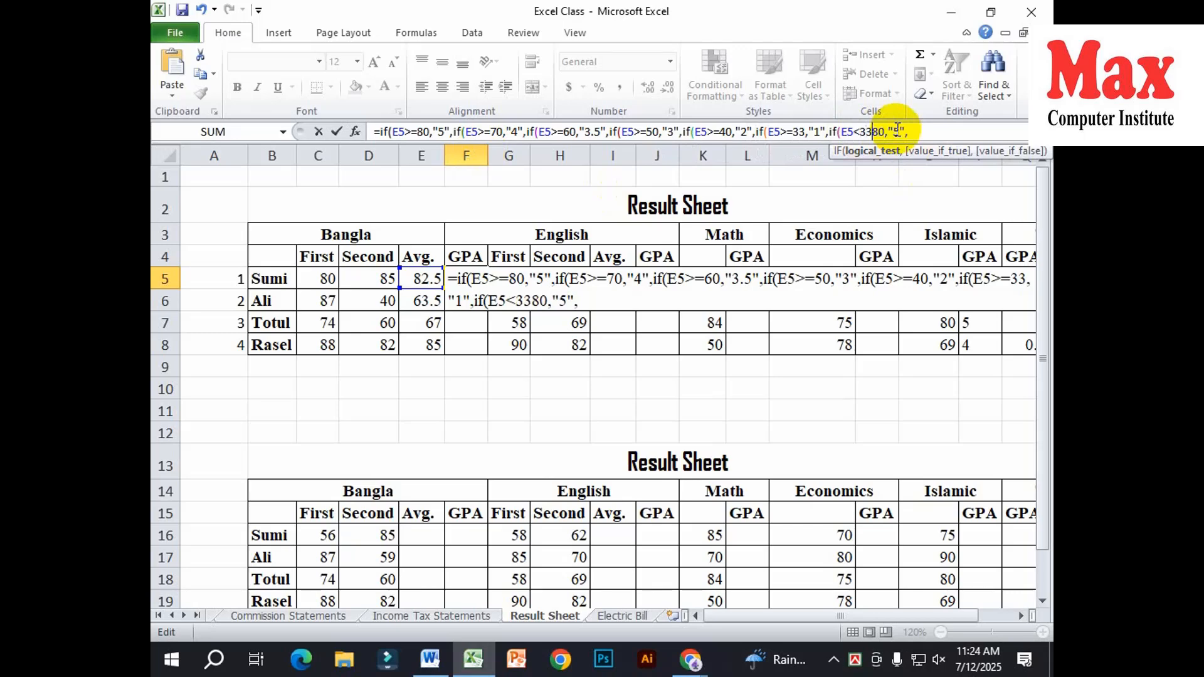
key(Delete)
key(Delete)
key(Right)
key(Right)
text(0)
key(Delete)
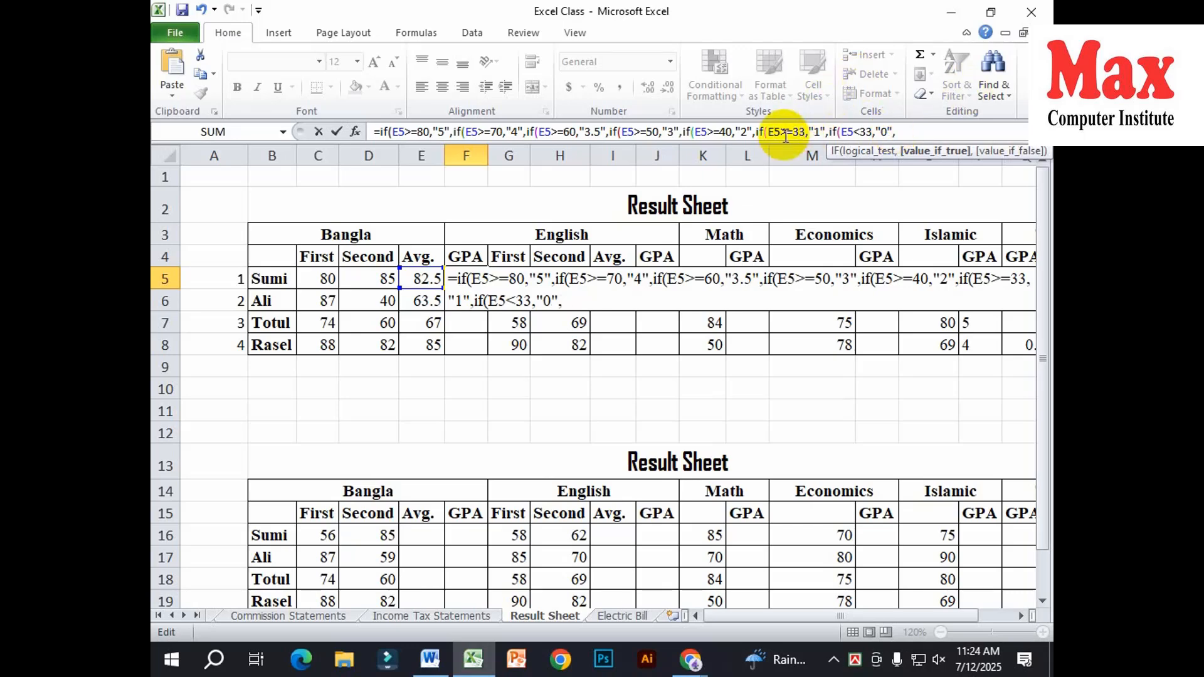
key(Right)
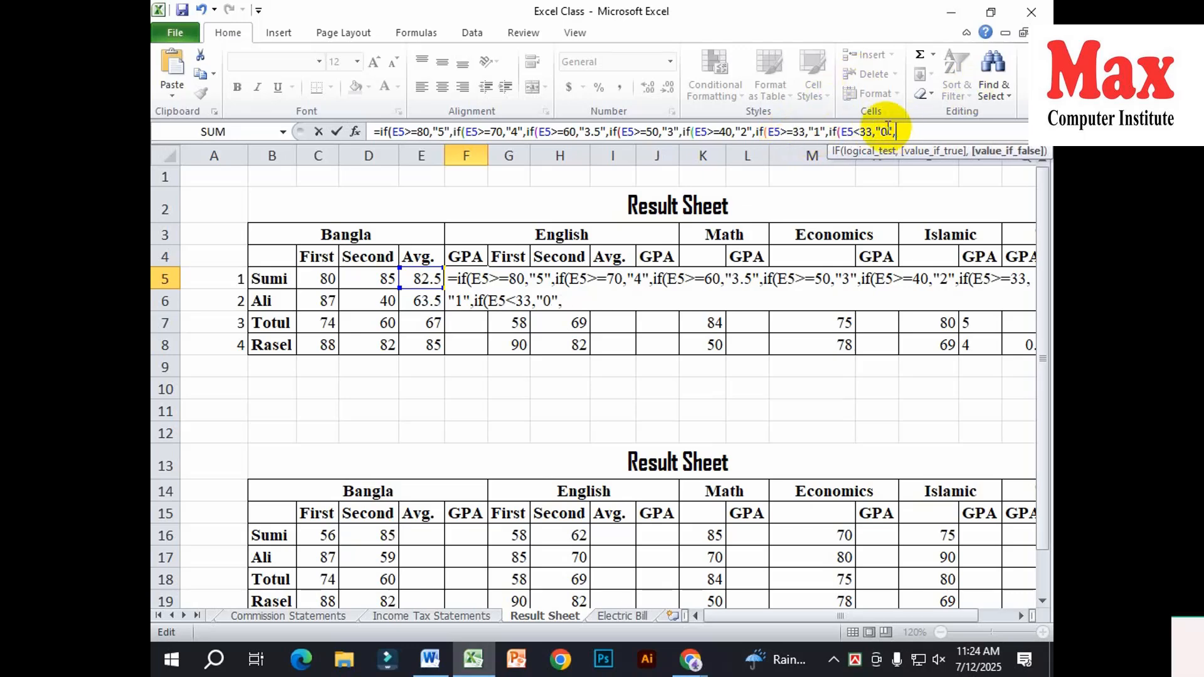
Close the nested IF formula in F5 with seven closing parentheses and enter it.
text())
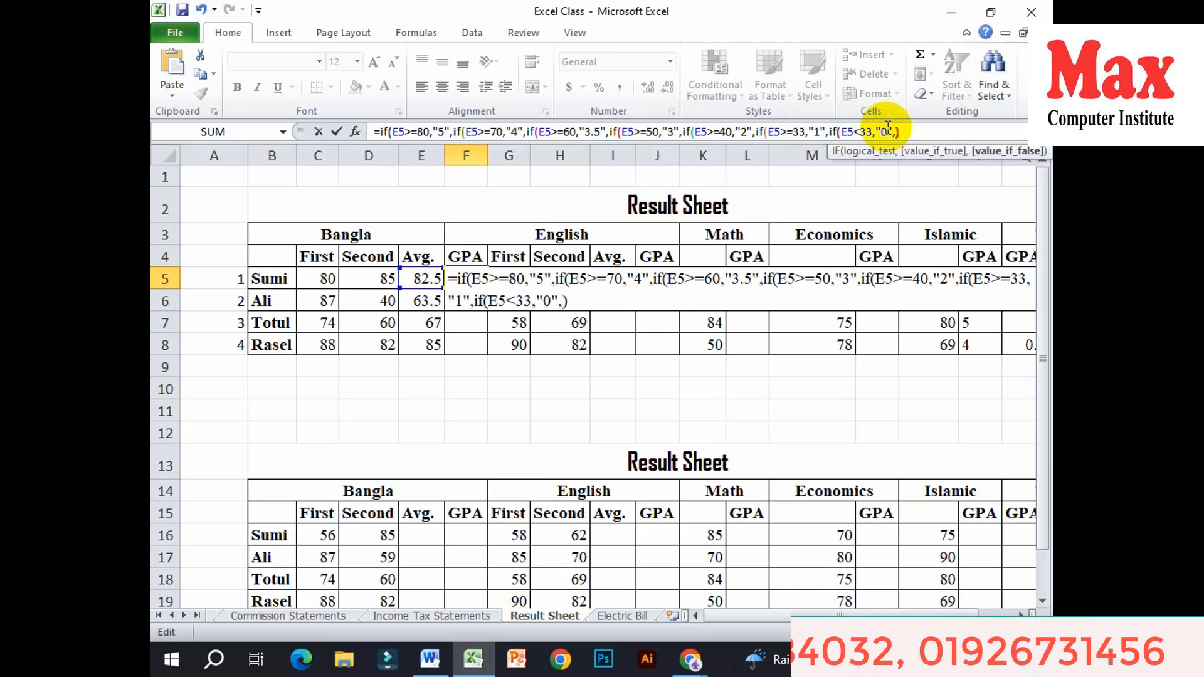
text())))
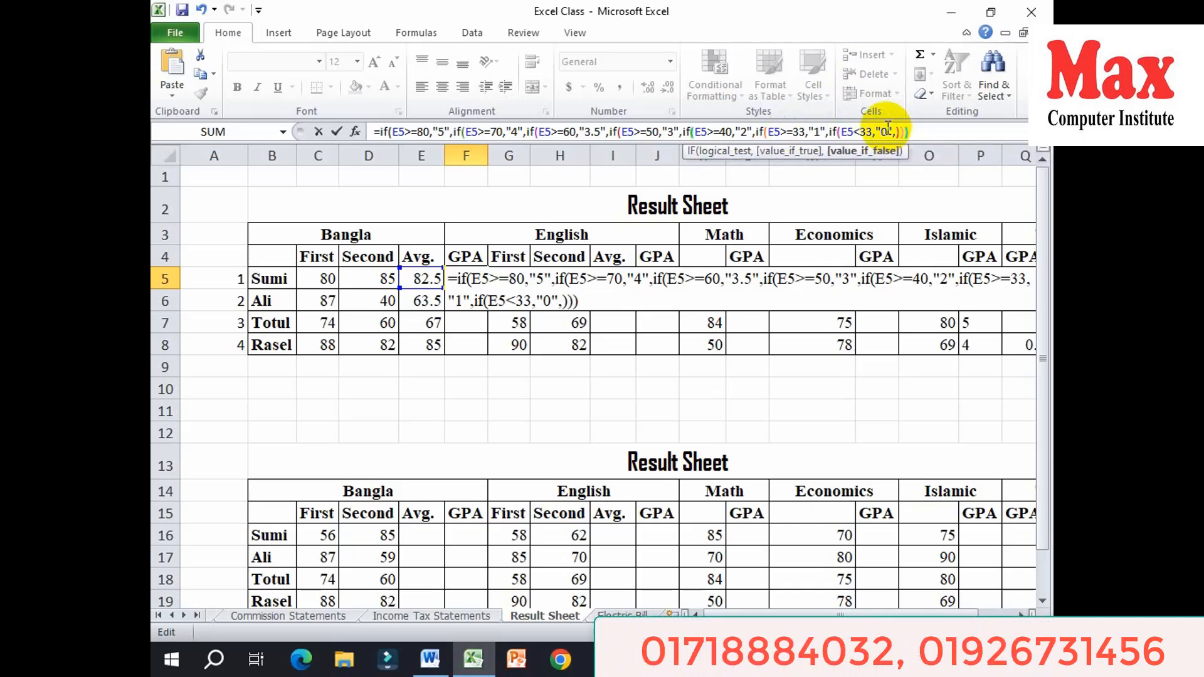
text())
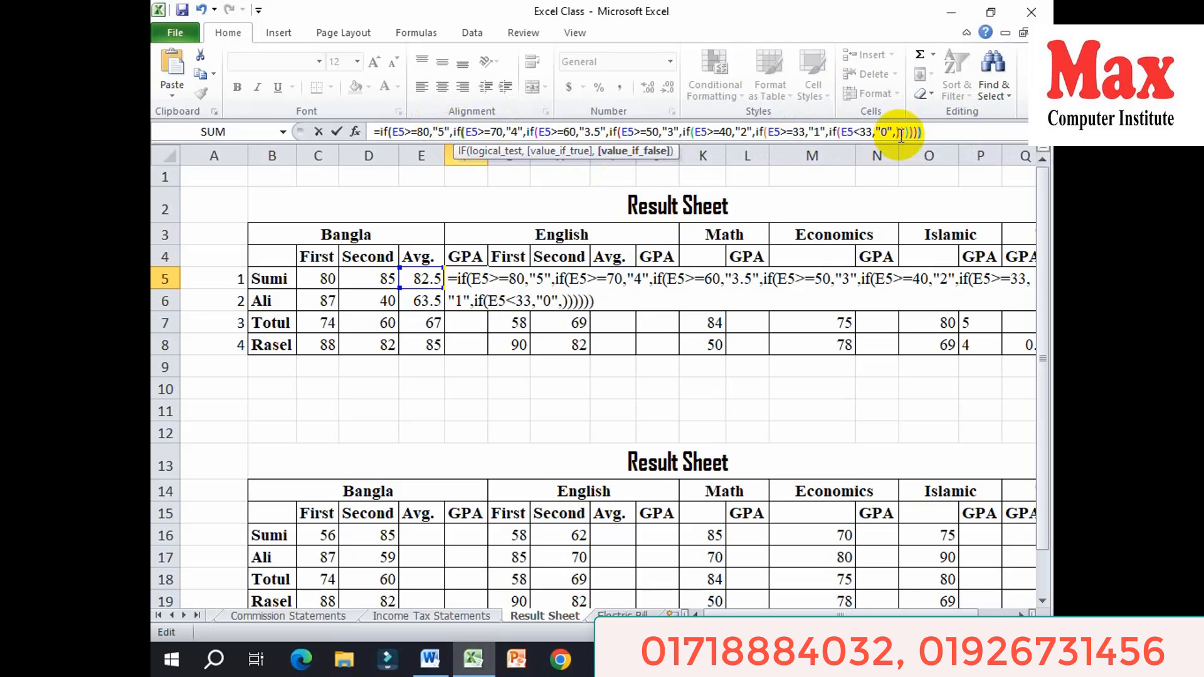
text())
key(Return)
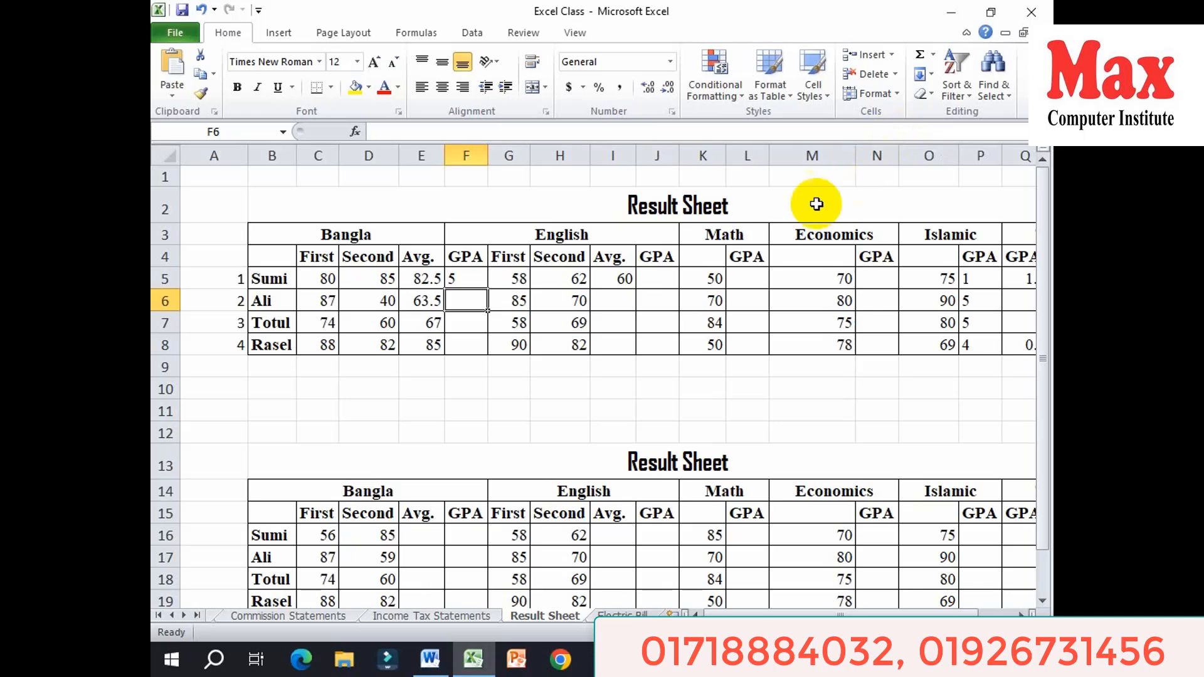
Fill the F5 GPA formula down the Bangla GPA column to F8.
click(428, 301)
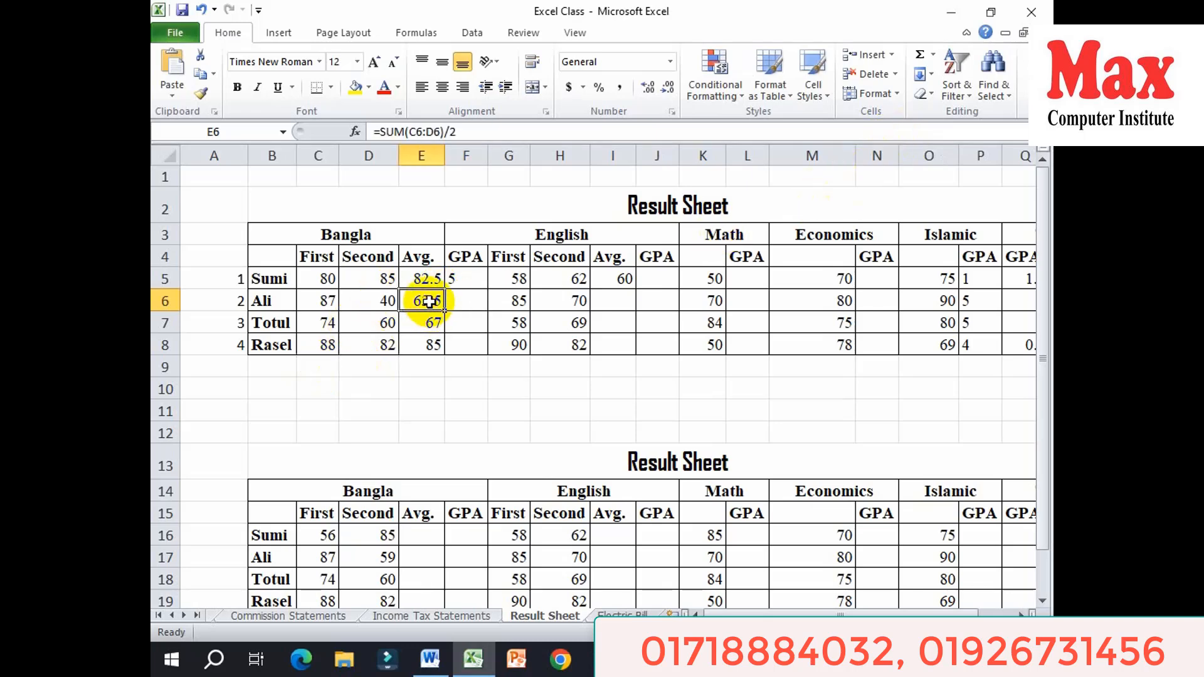
click(476, 279)
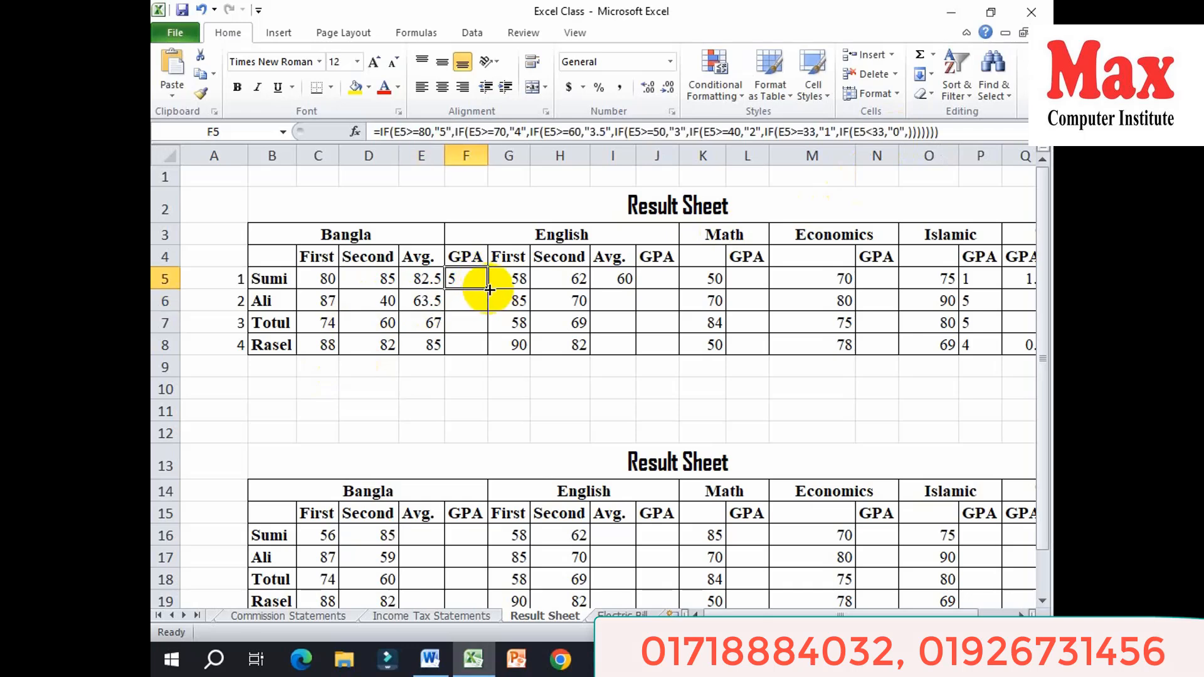
drag(489, 289, 482, 351)
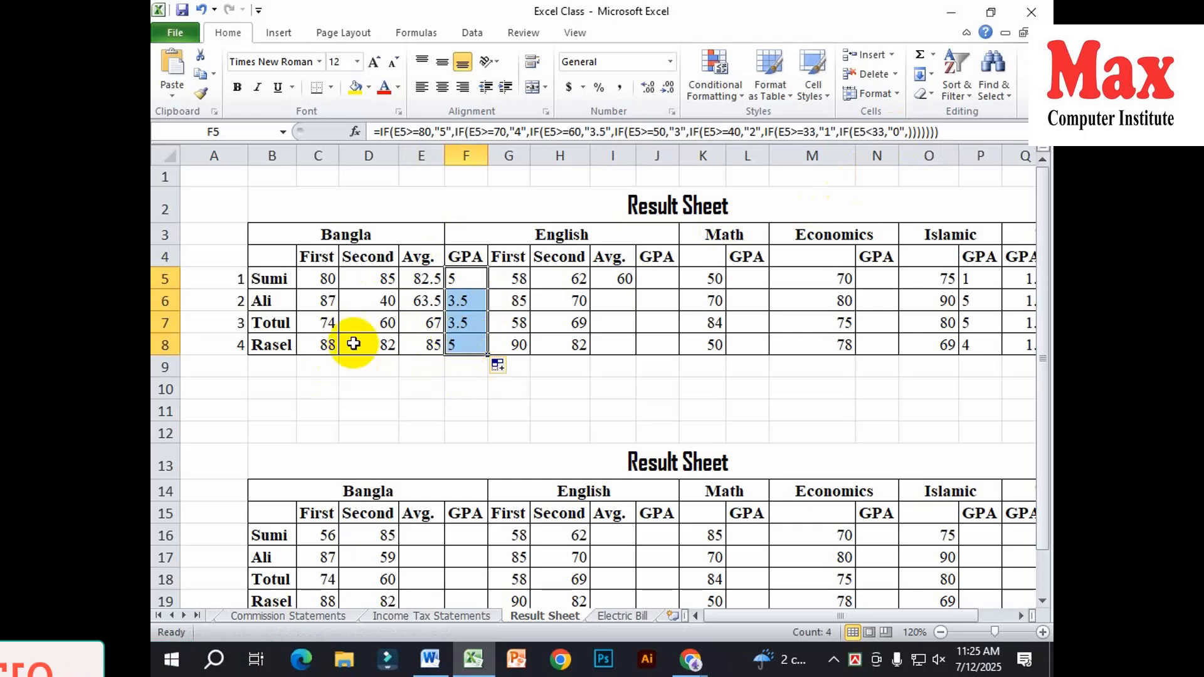
Set both Bangla marks in row 8, cells C8 and D8, to 30.
click(331, 346)
text(3)
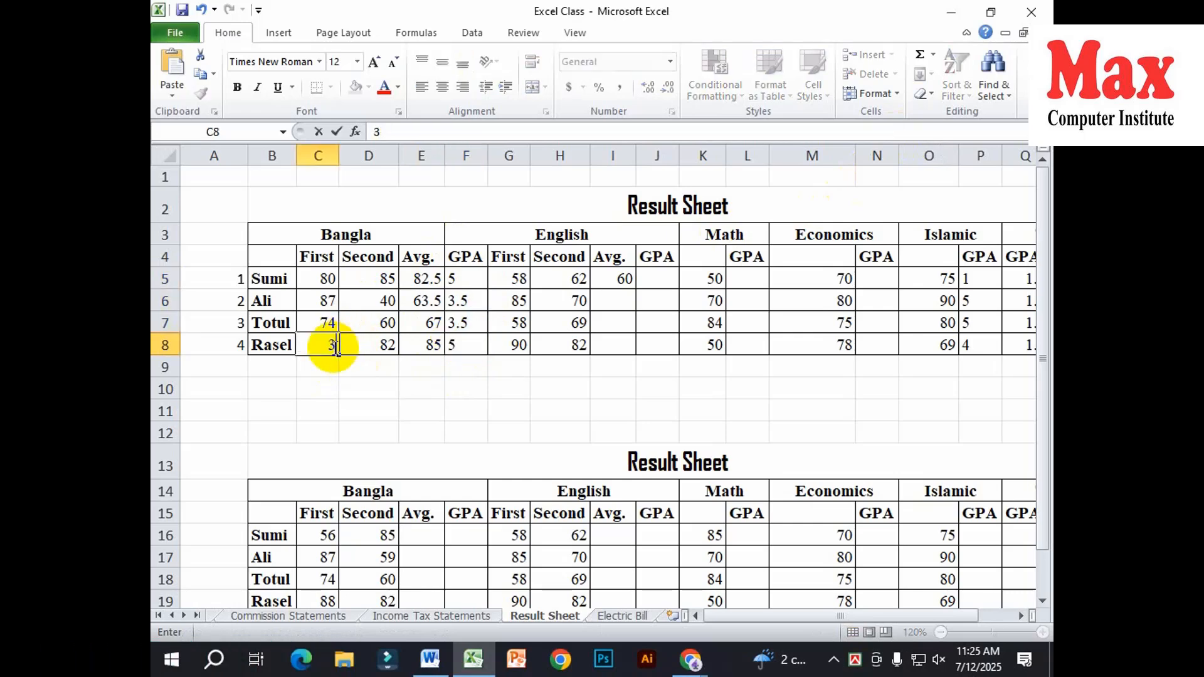
text(0)
key(Tab)
text(30)
key(Tab)
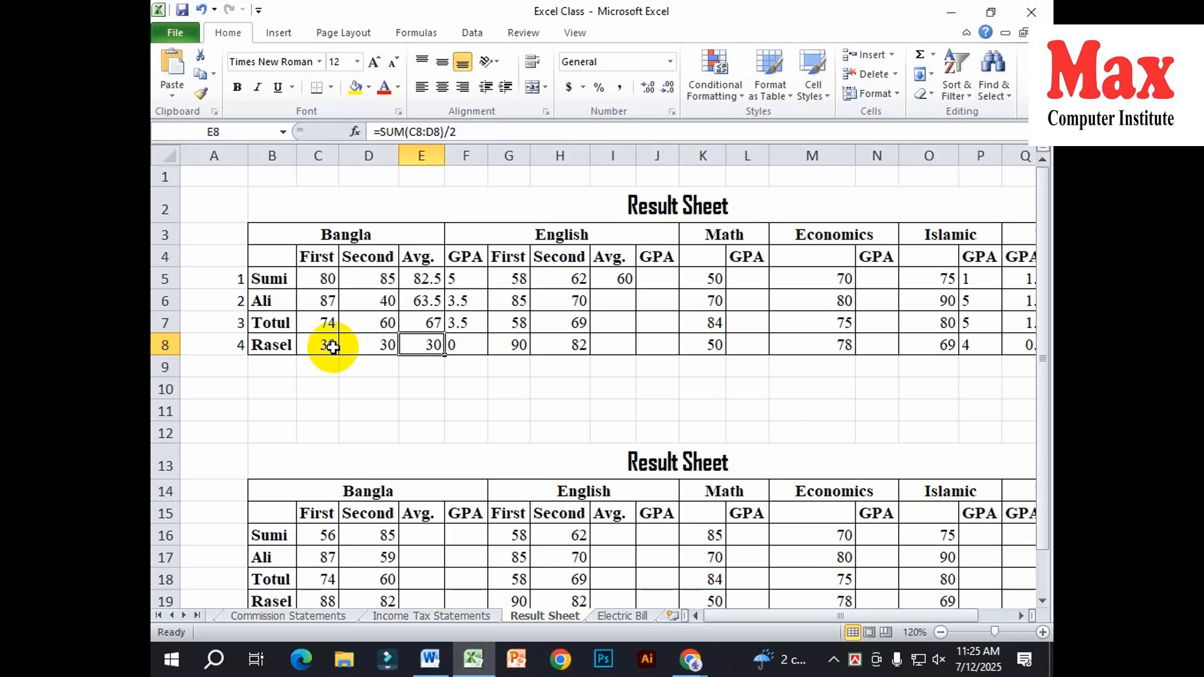
Set the row 7 Bangla marks to 40 in C7 and 50 in D7.
click(459, 278)
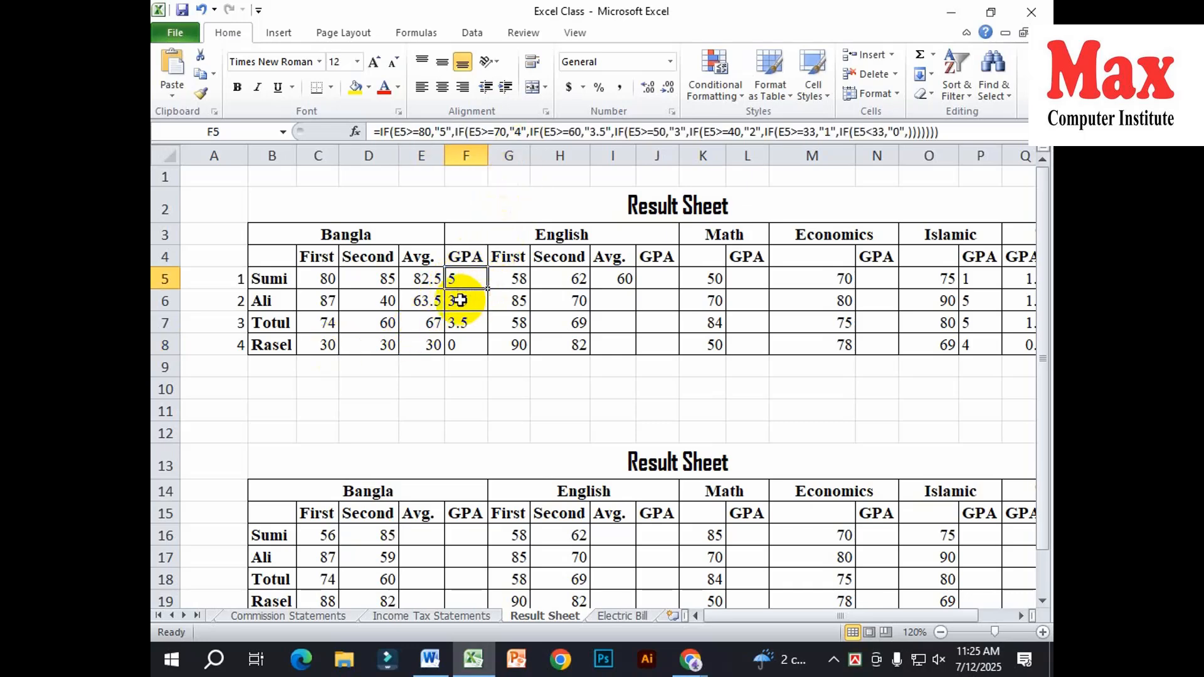
click(331, 323)
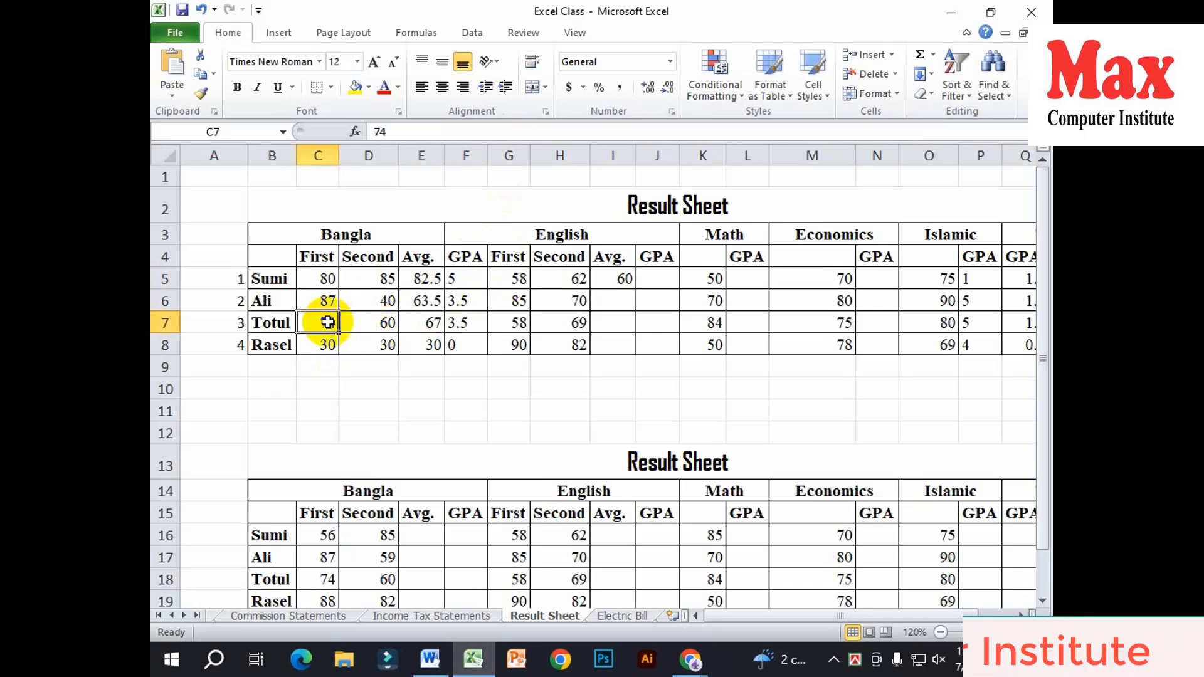
text(40)
key(Right)
text(50)
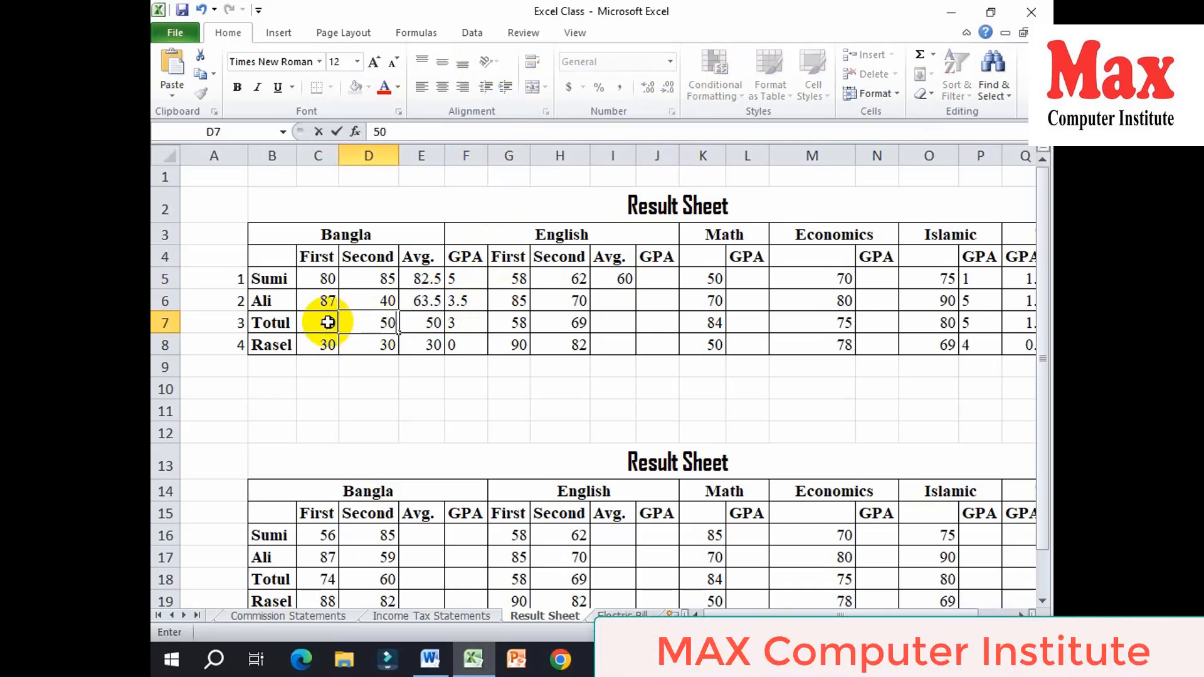
key(Return)
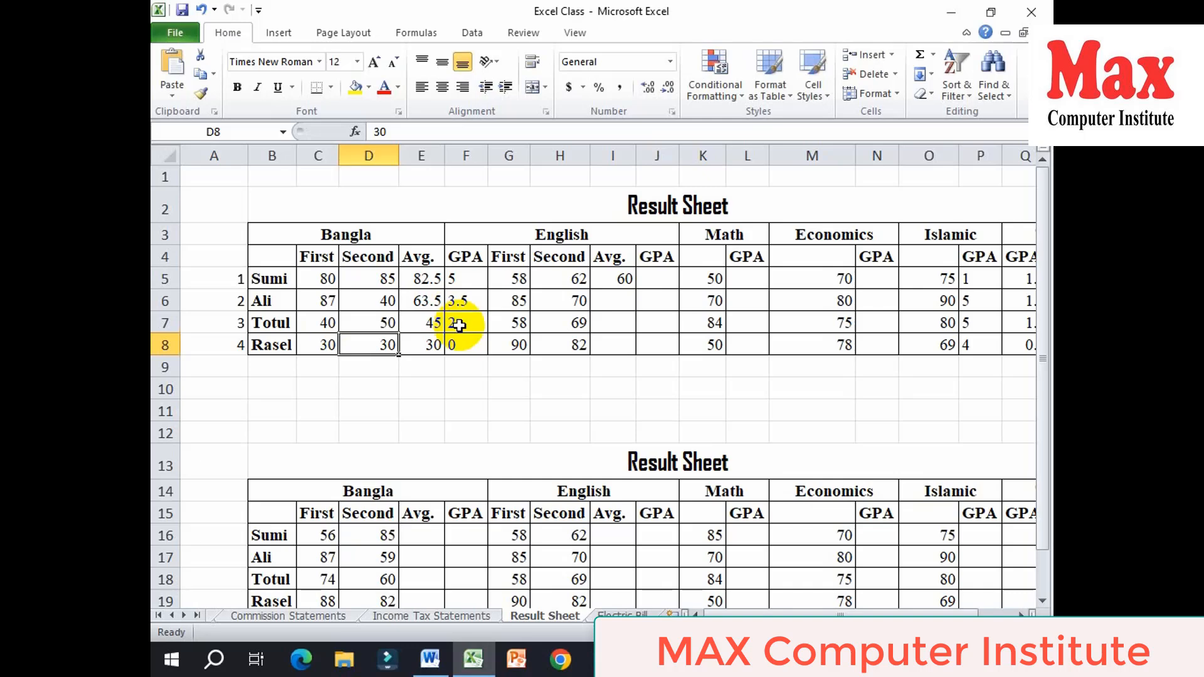
Change the first Bangla mark in C7 to 52.
click(336, 322)
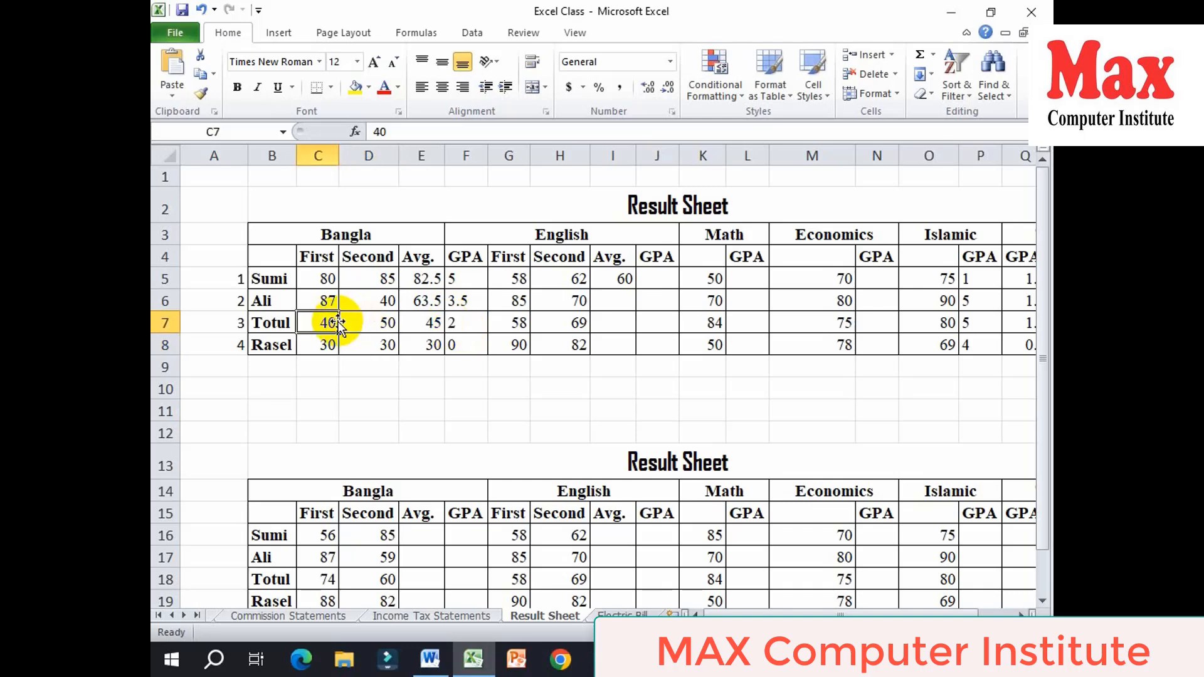
text(52)
key(Return)
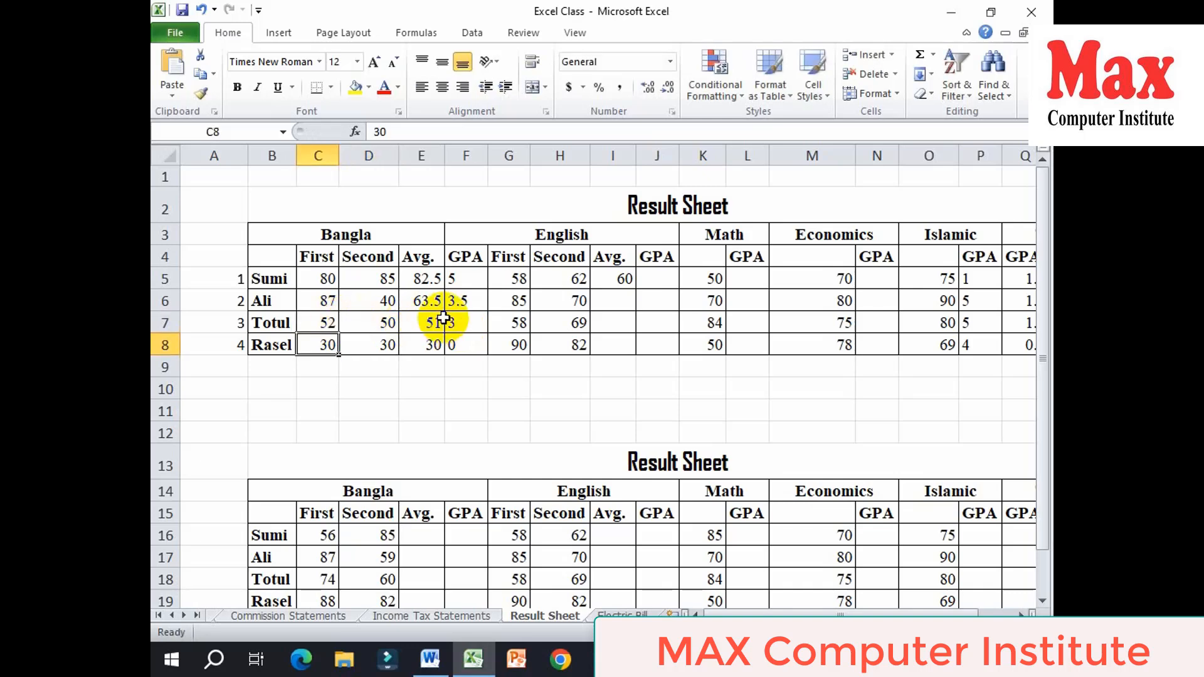
Fill the English average formula from I5 down to I8 and copy the F5 GPA formula into J5.
click(623, 278)
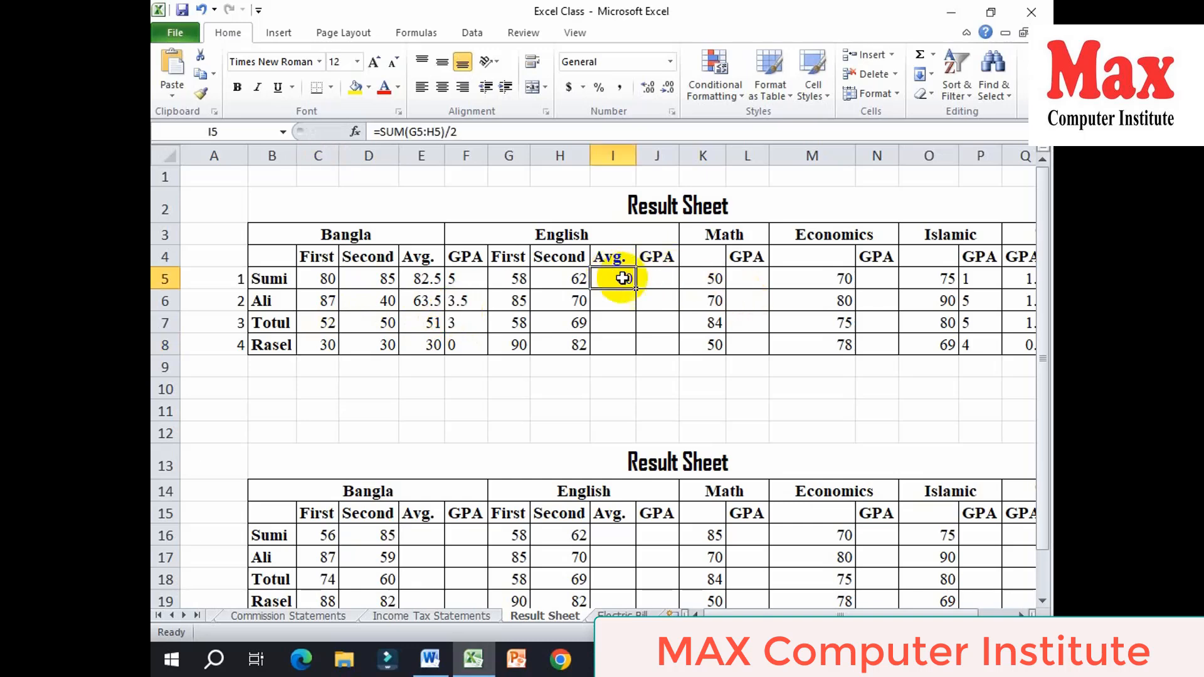
drag(635, 288, 623, 355)
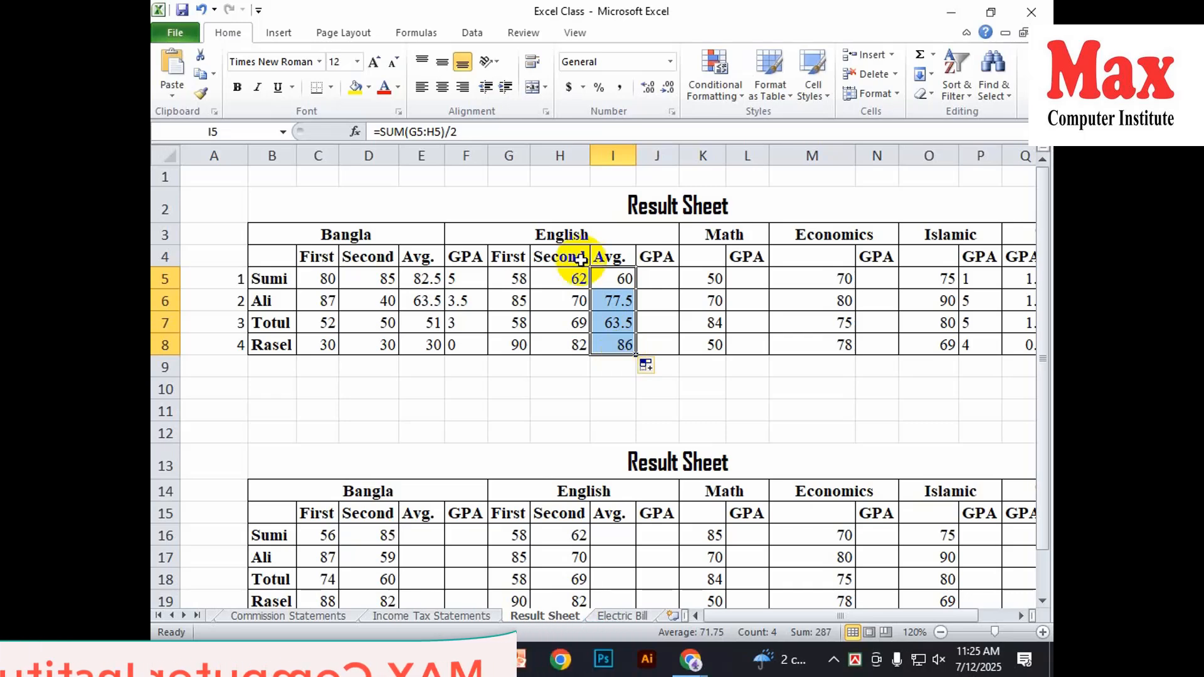
click(652, 277)
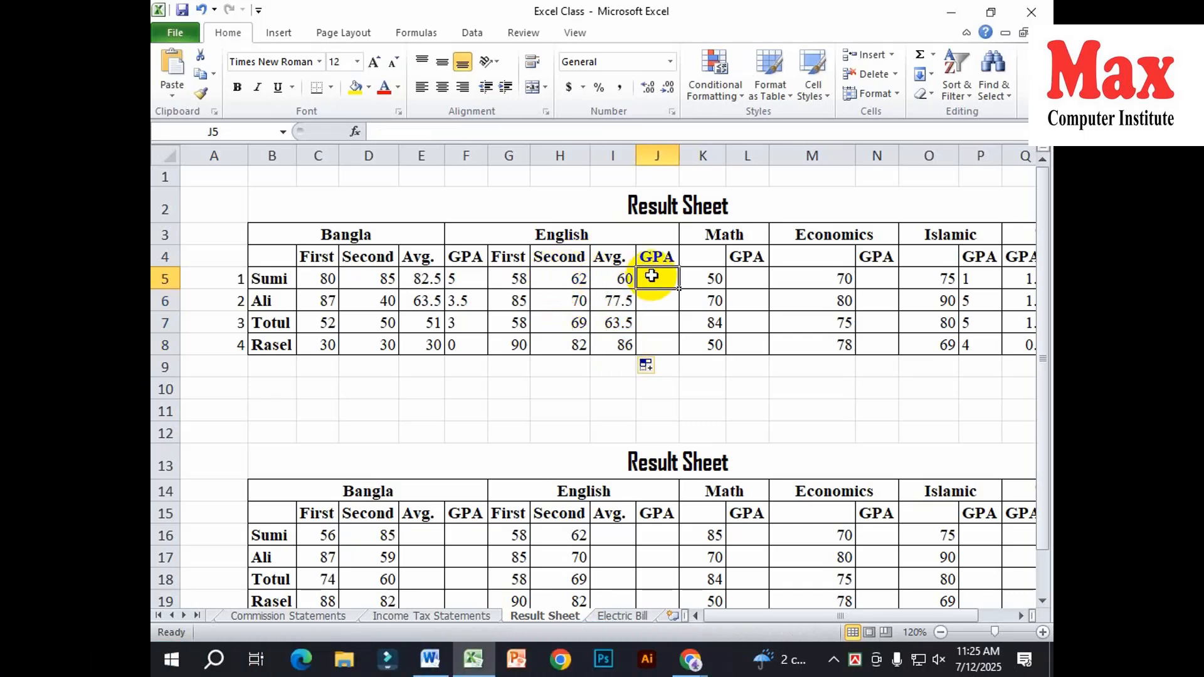
click(451, 279)
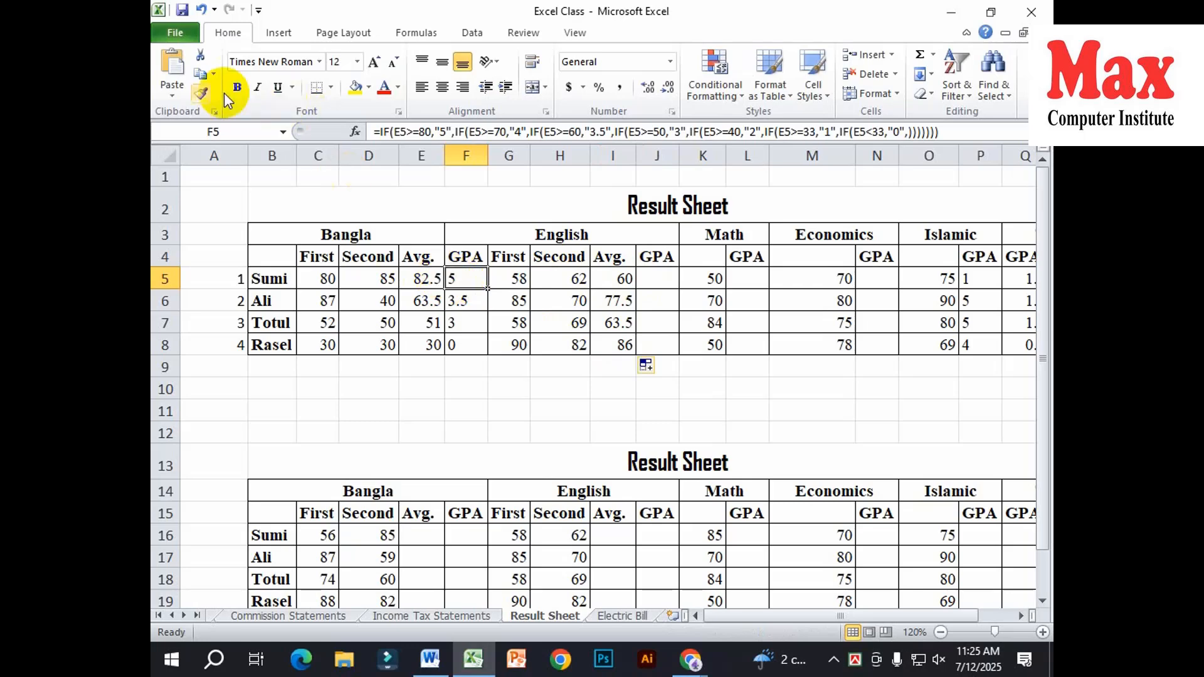
click(200, 73)
click(664, 276)
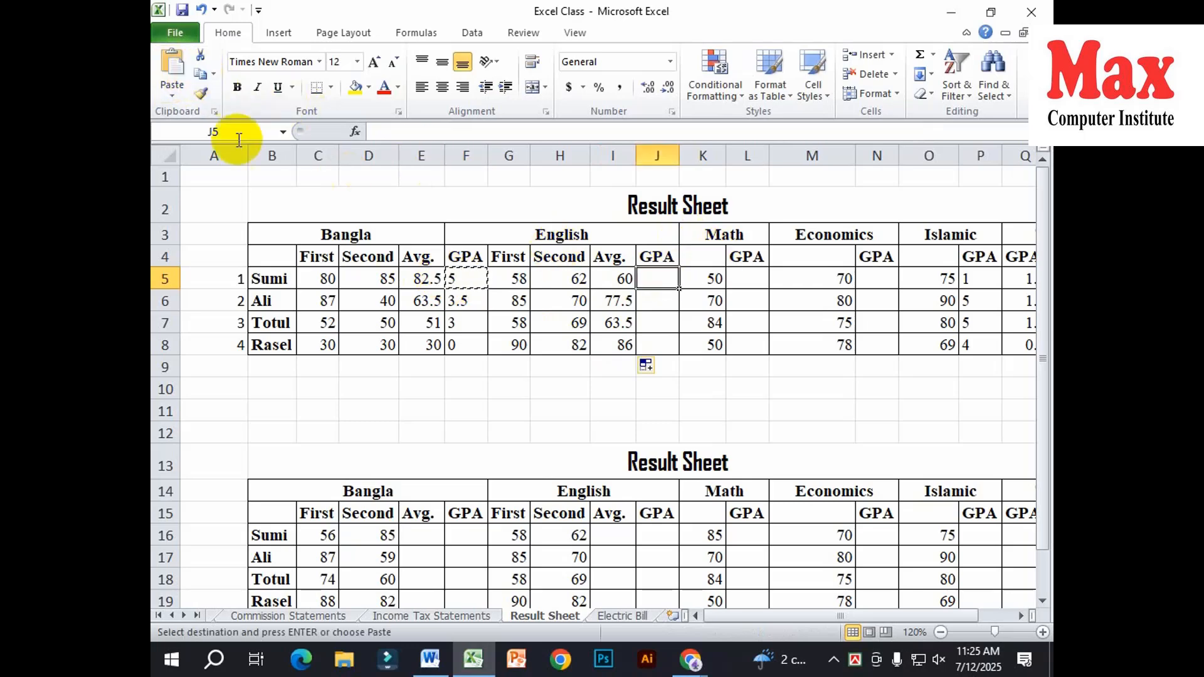
click(174, 68)
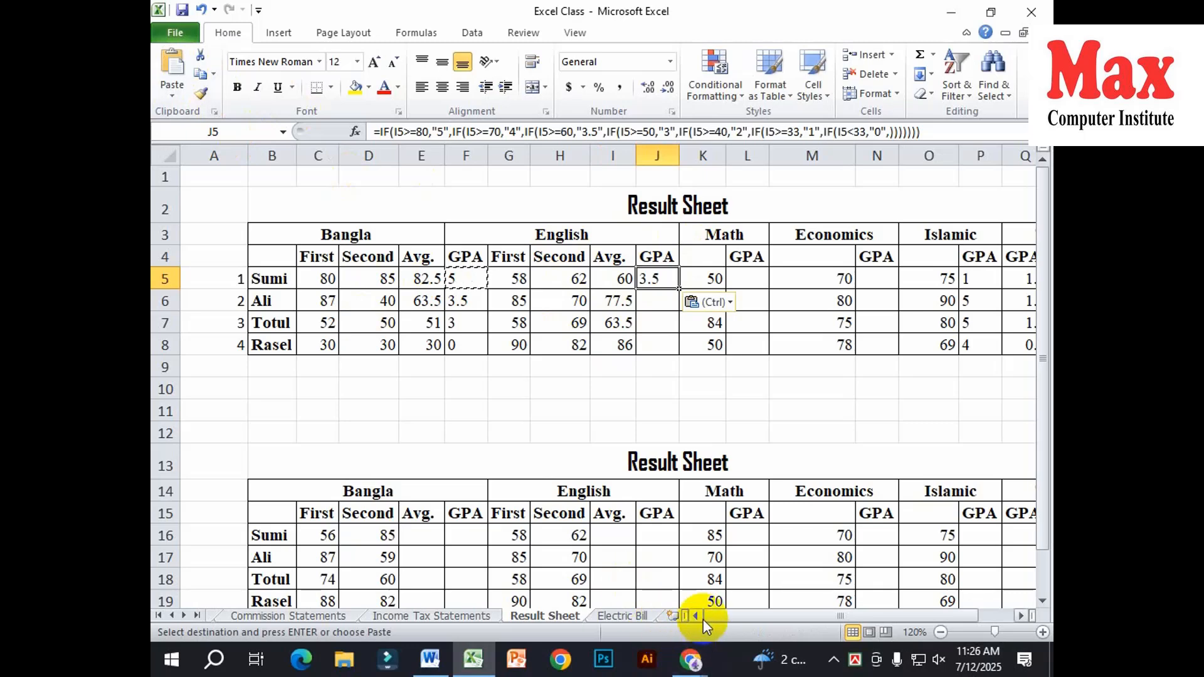
Copy the J5 GPA formula into the Math GPA cell L5 and on into the Economics GPA cell N5.
drag(707, 616, 735, 619)
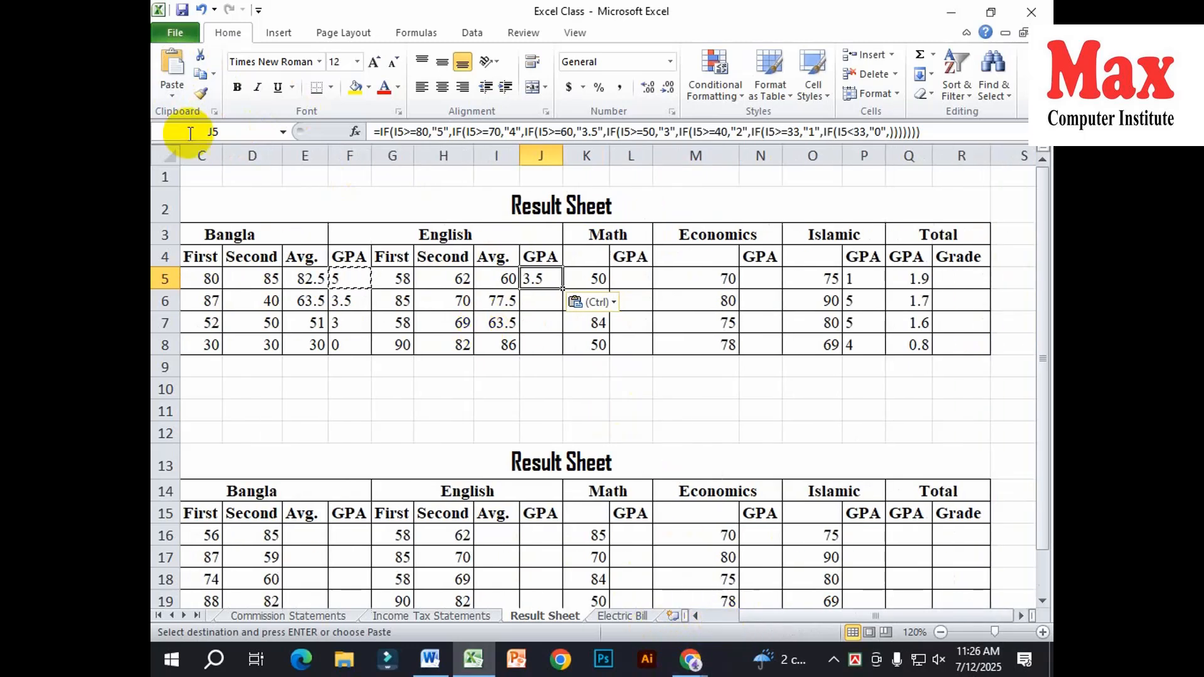
click(200, 74)
click(627, 276)
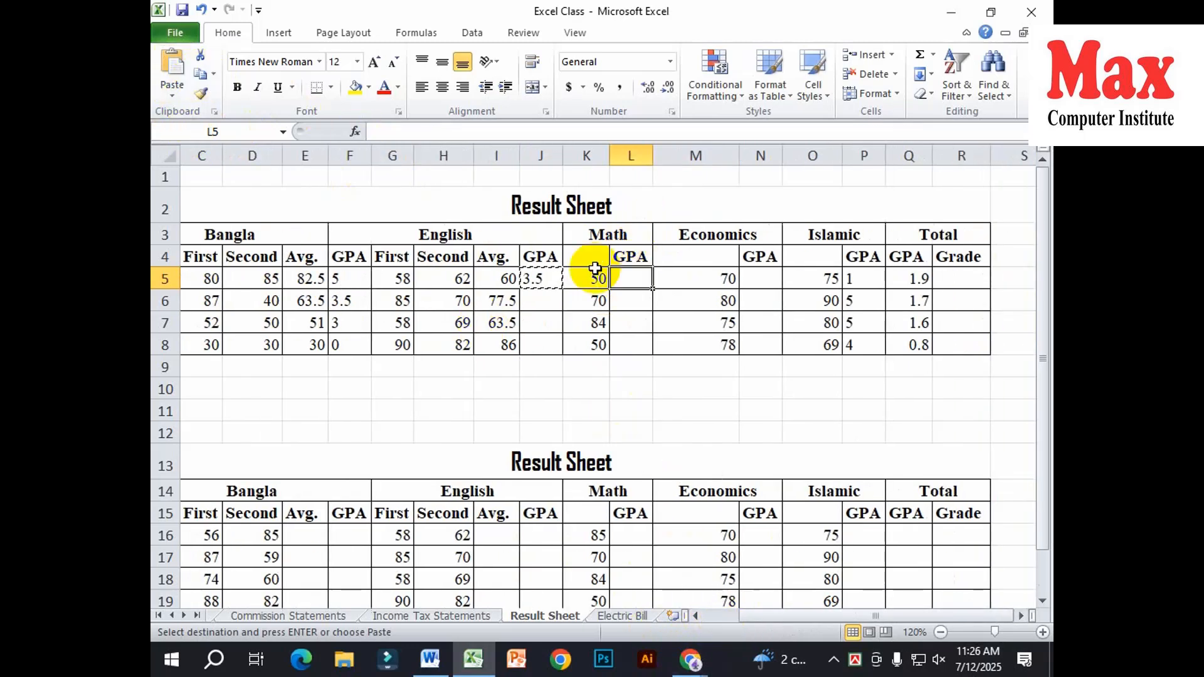
click(172, 65)
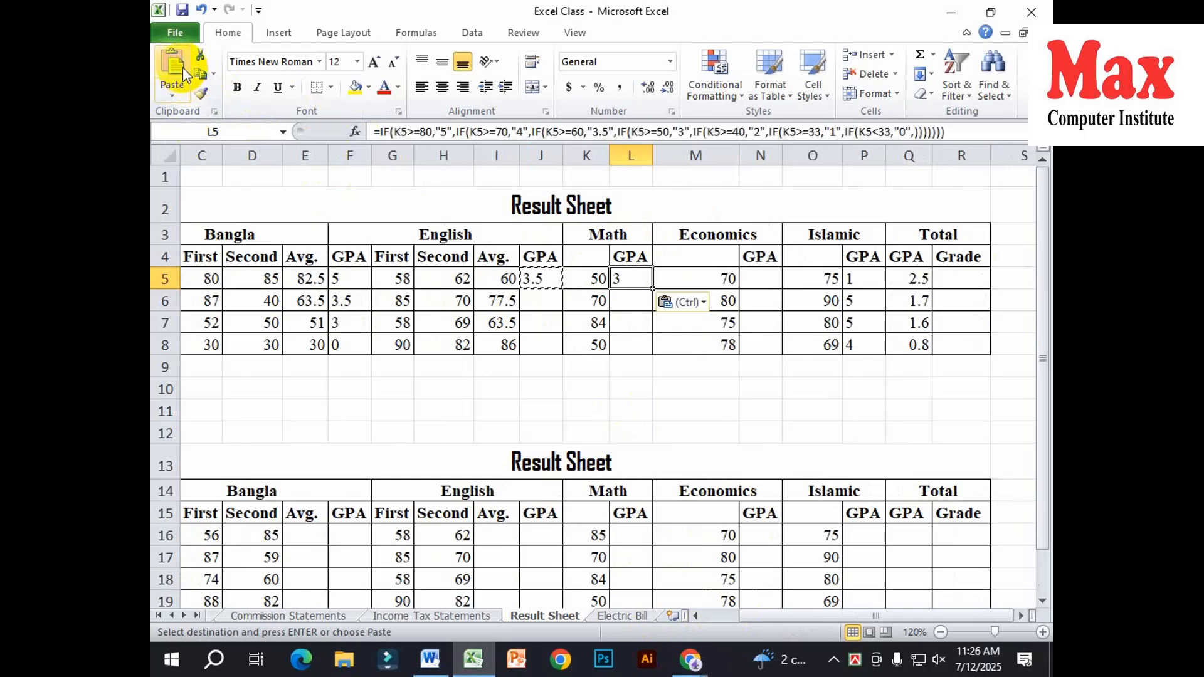
click(200, 73)
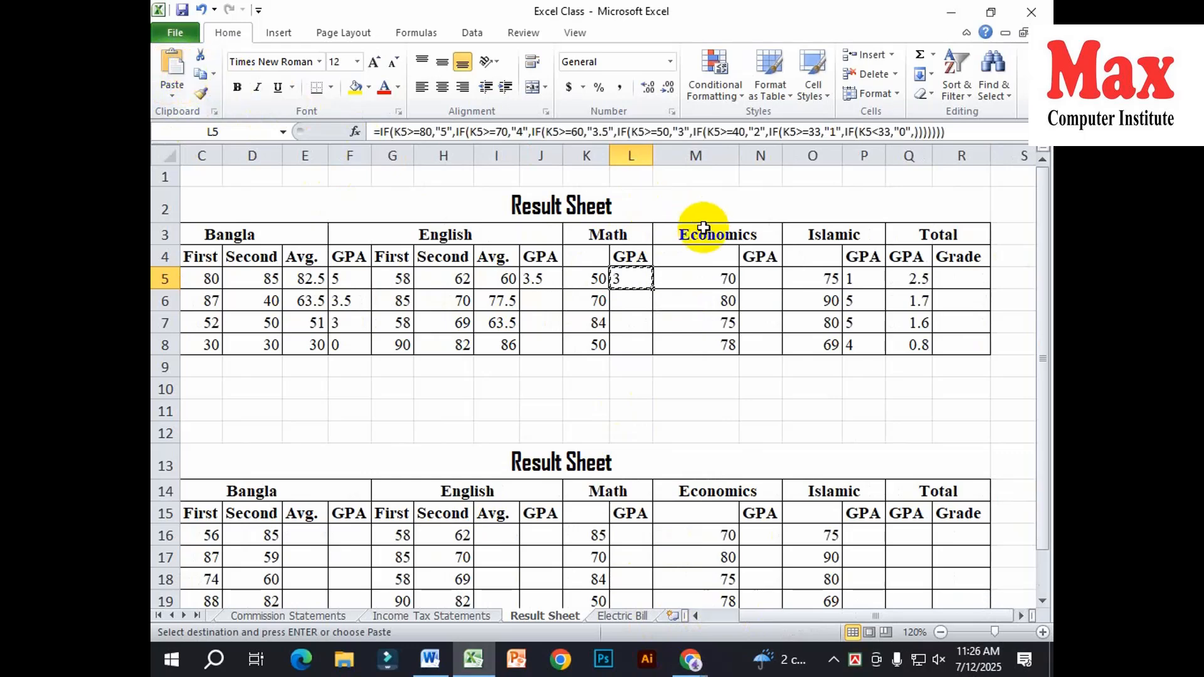
click(760, 276)
click(173, 74)
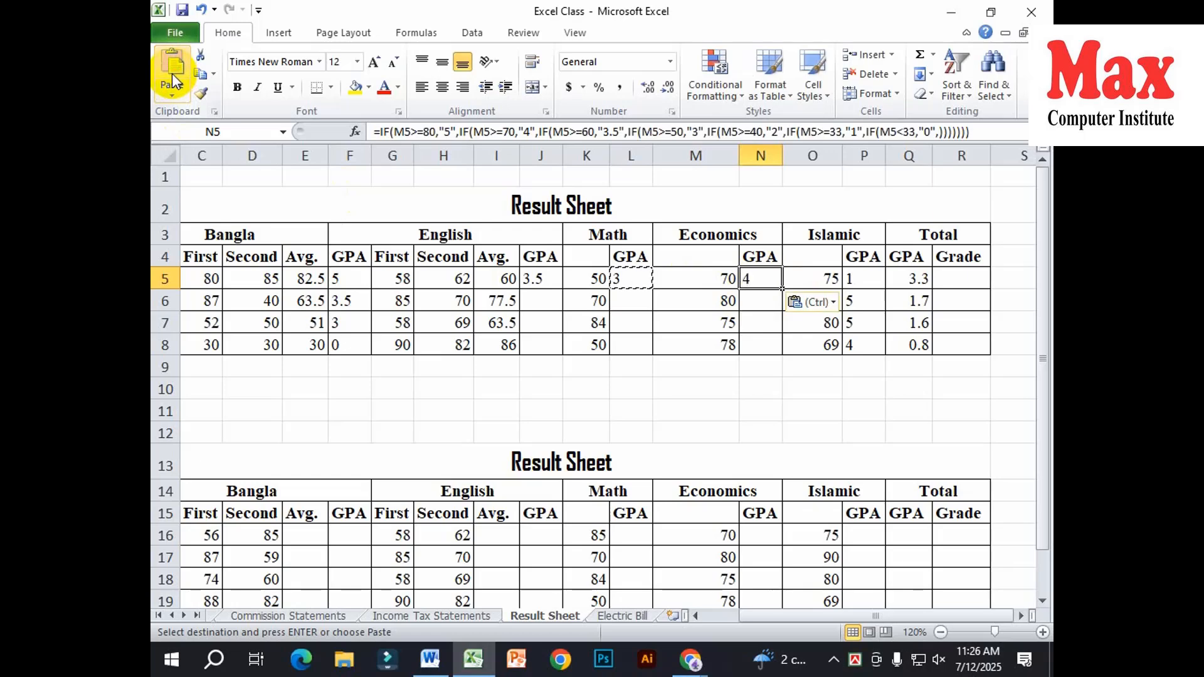
Copy the N5 GPA formula into P5, replacing the existing Islamic GPA entry.
click(201, 75)
click(864, 278)
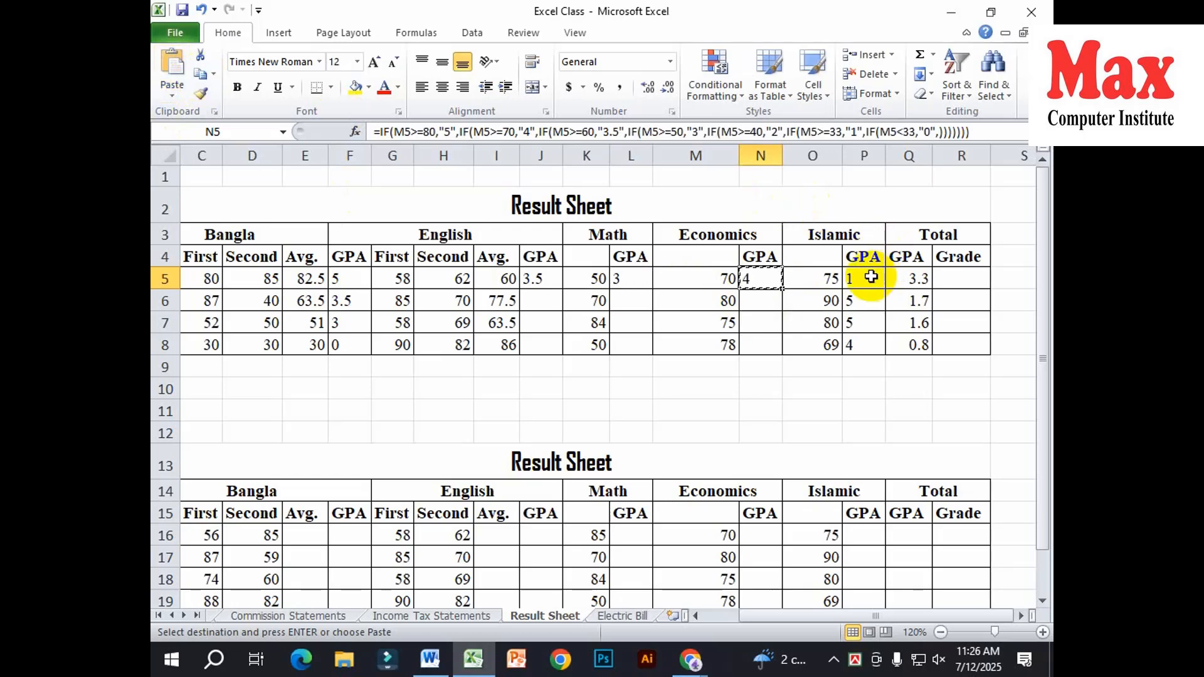
click(172, 64)
click(176, 65)
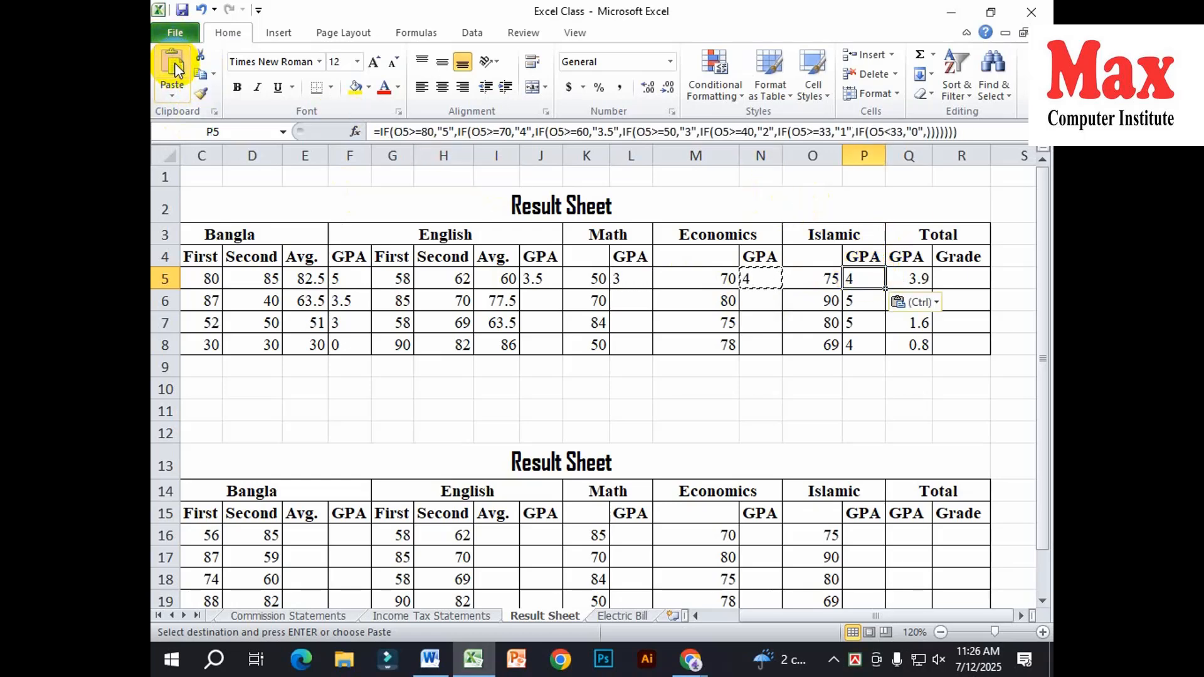
Fill the Math GPA formula in L5 and the English GPA formula in J5 down to row 8.
click(633, 278)
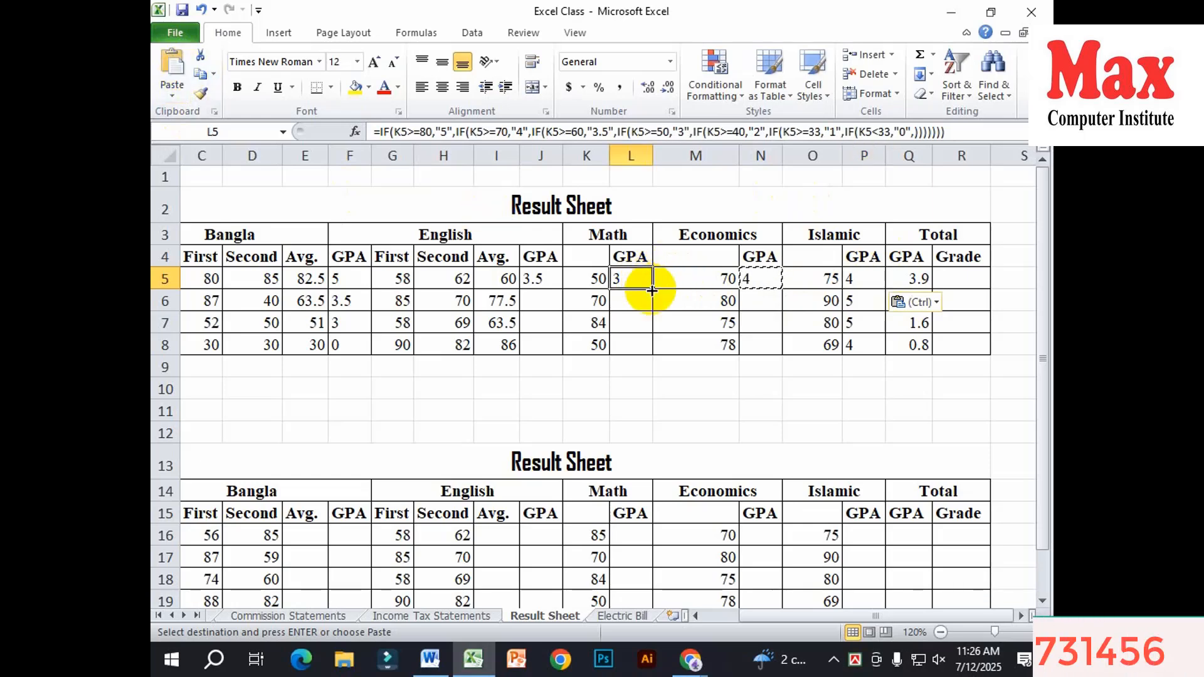
drag(652, 290, 649, 350)
click(760, 276)
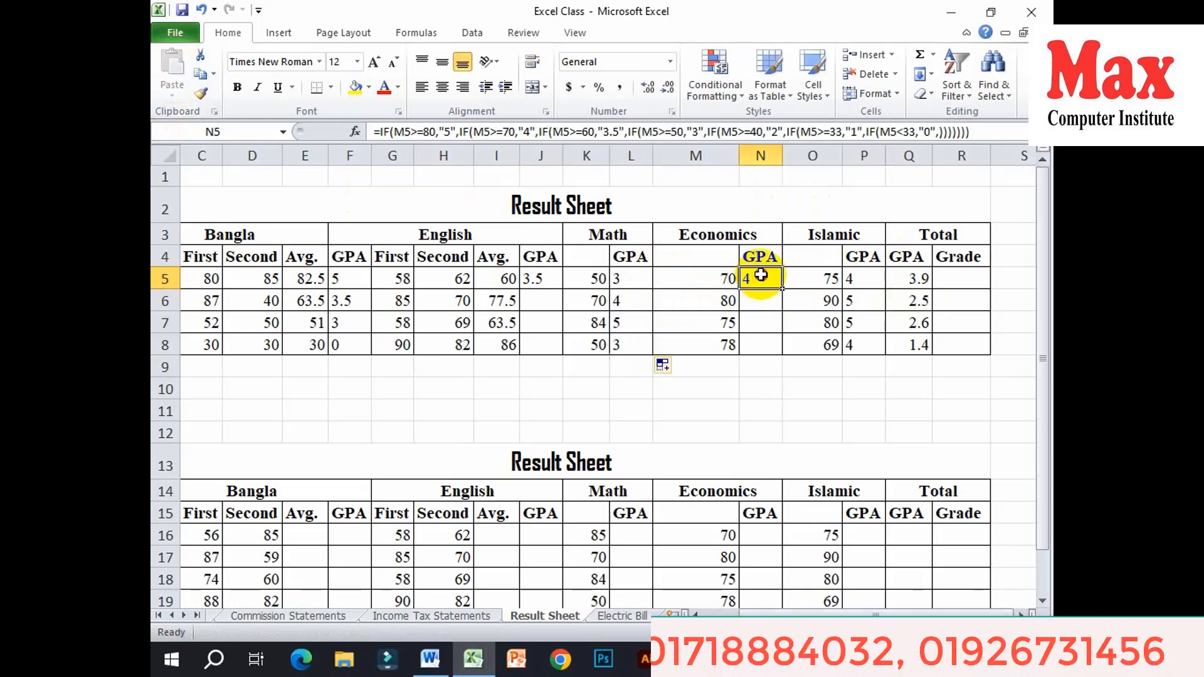
click(539, 279)
drag(562, 290, 552, 349)
Fill the Economics GPA formula in N5 and the Islamic GPA formula in P5 down to row 8.
click(760, 276)
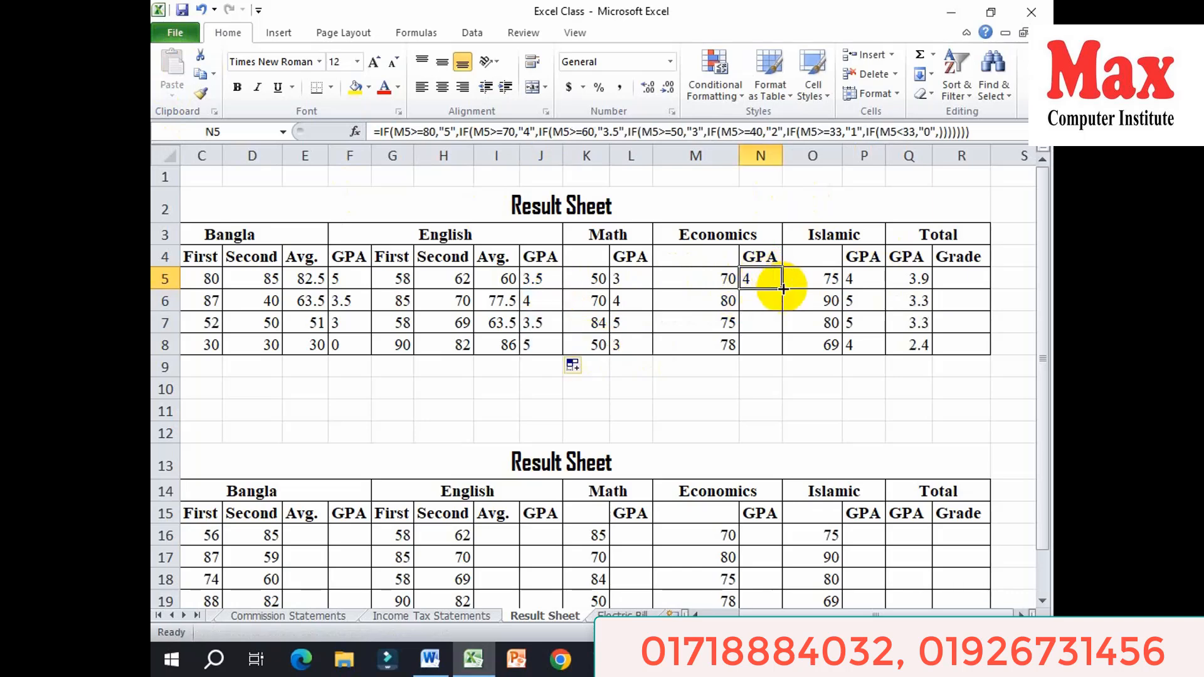
drag(783, 289, 777, 350)
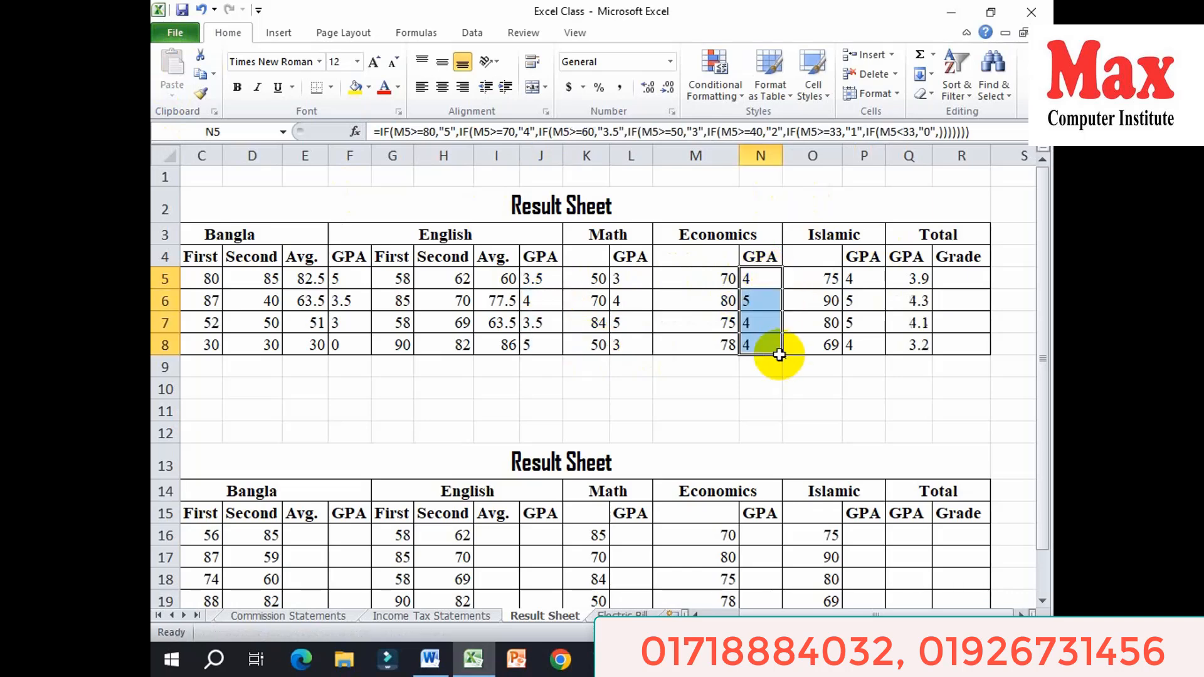
click(876, 278)
drag(885, 291, 908, 342)
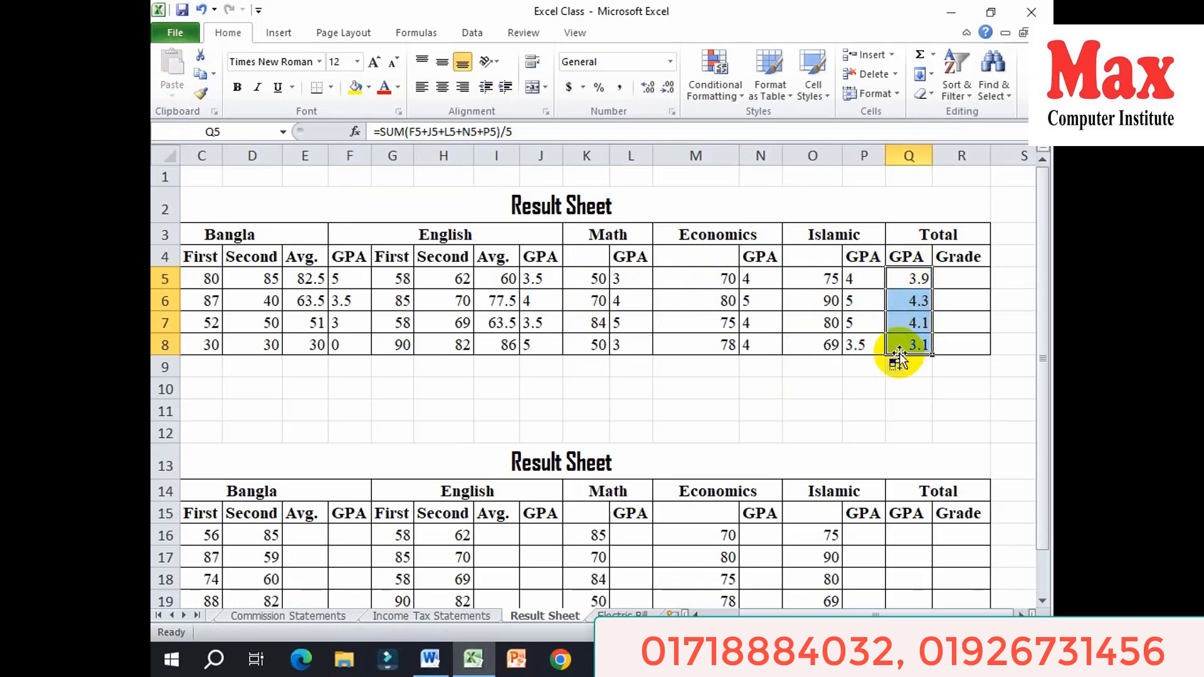
Clear the total GPA formulas from Q5:Q8 and select cell Q5.
key(Delete)
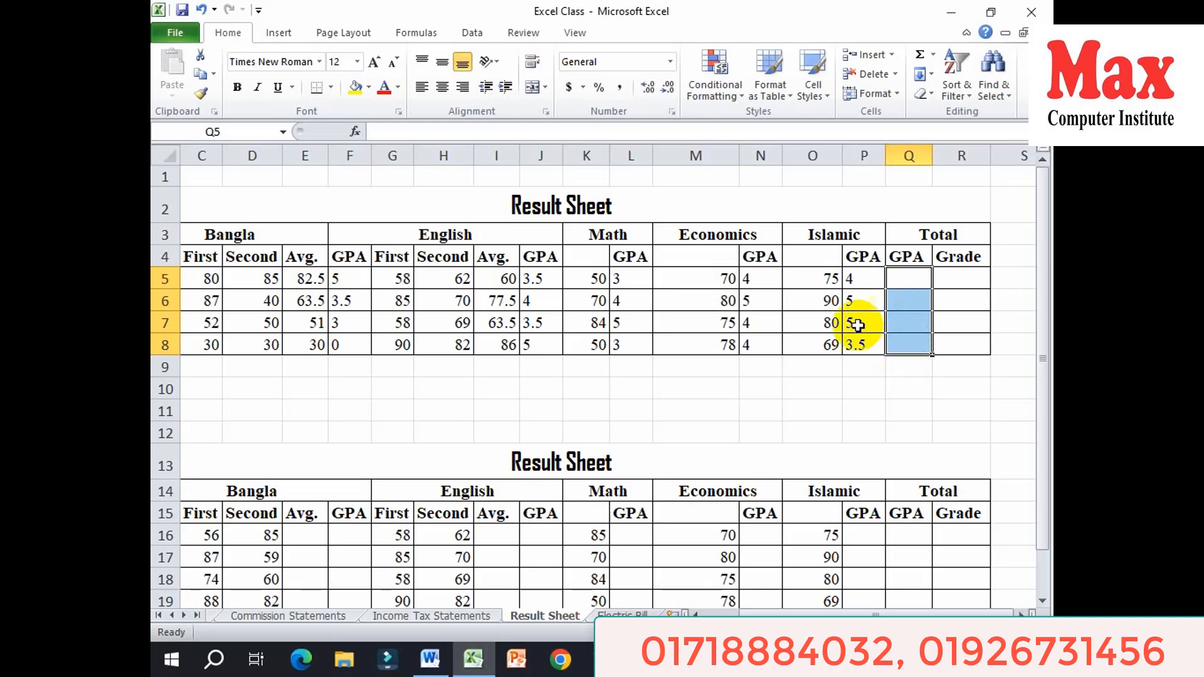
click(910, 277)
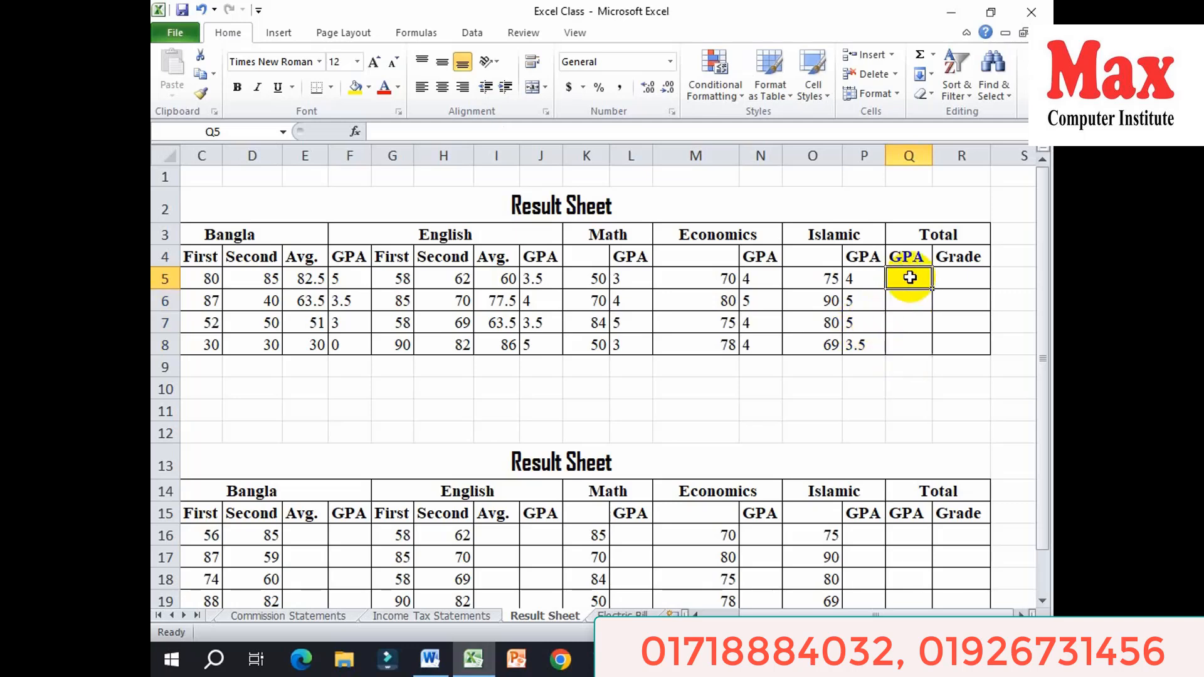
Calculate the total GPA in Q5 with =SUM(F5+J5+L5+N5+P5)/5 and fill the formula down to Q8.
text(=)
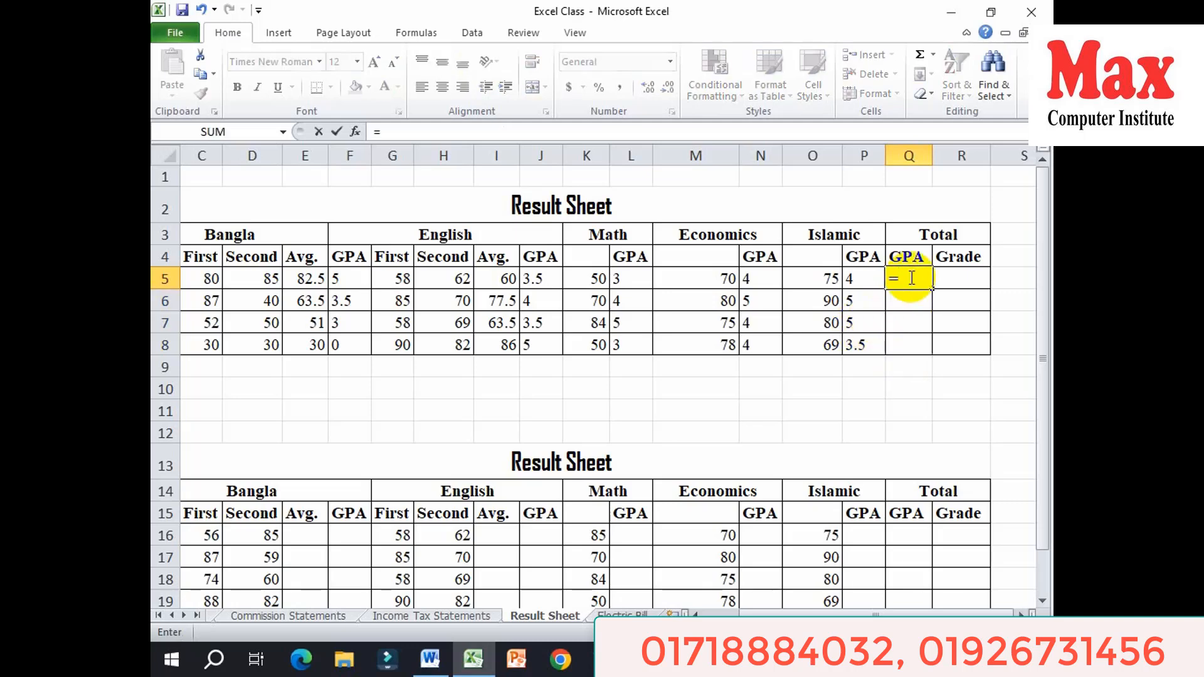
text(sum)
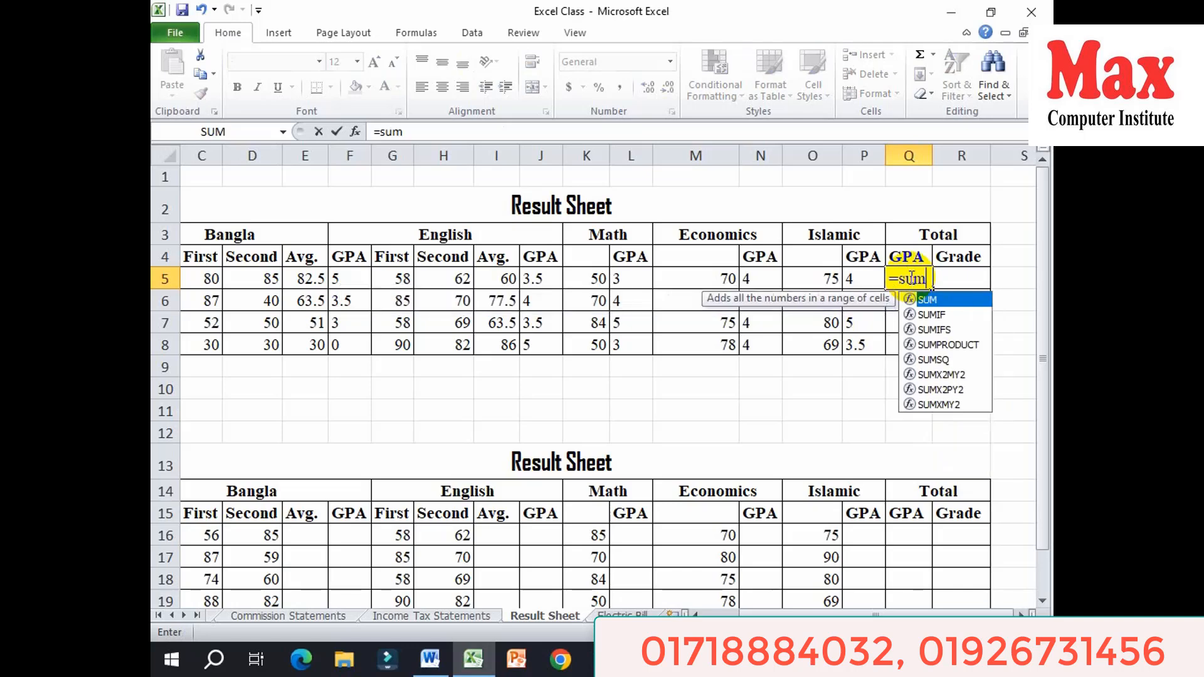
text(()
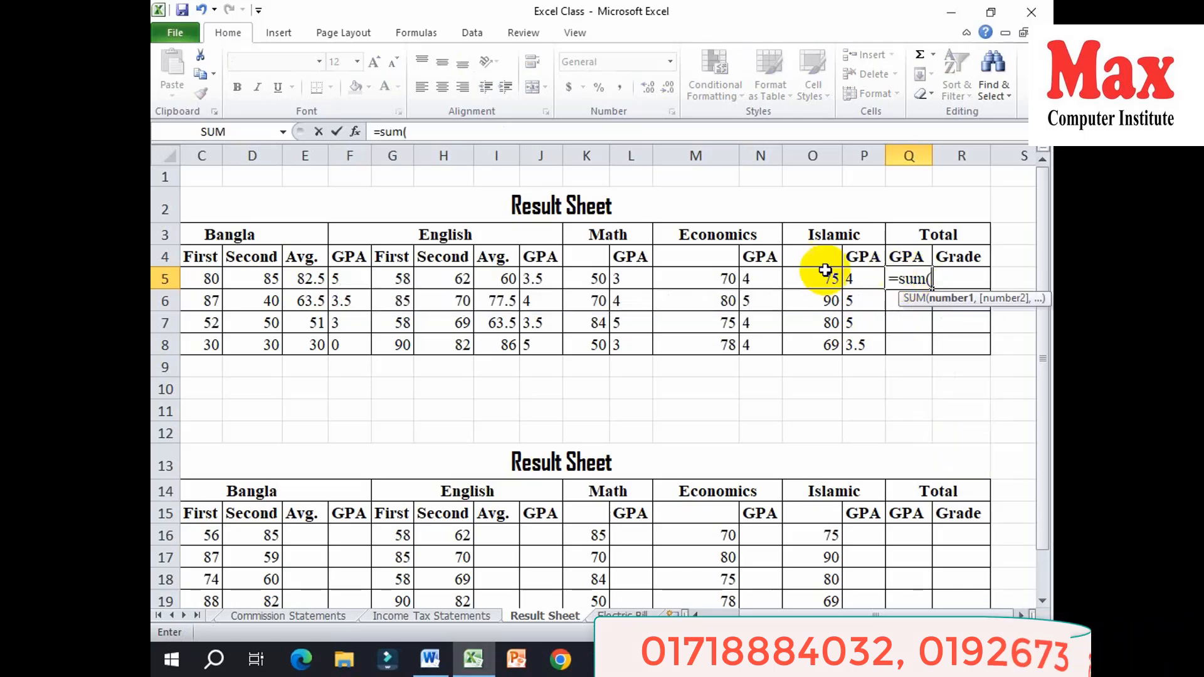
click(338, 278)
text(+)
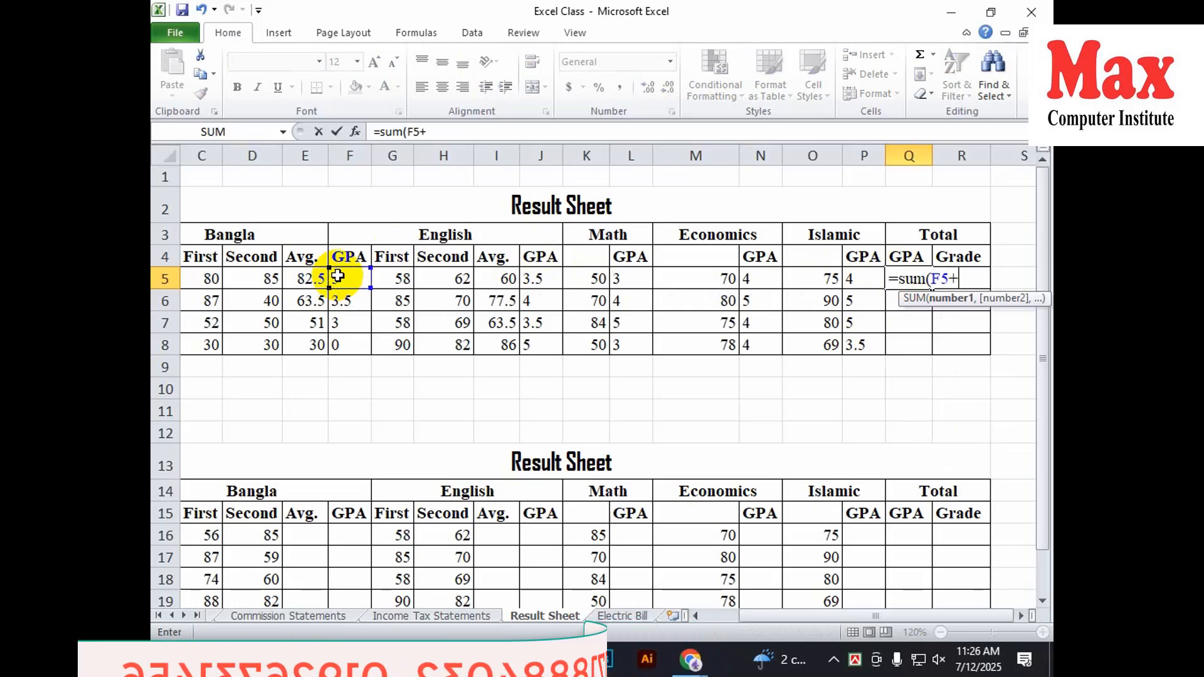
click(543, 277)
text(+)
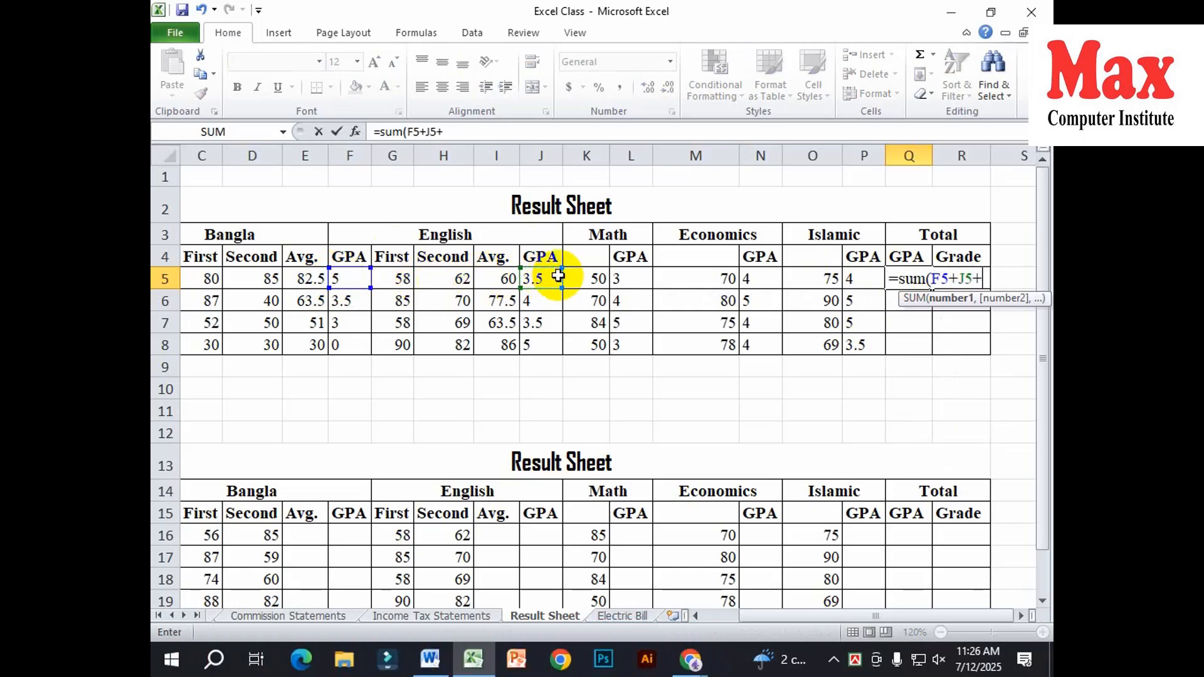
click(639, 276)
text(+)
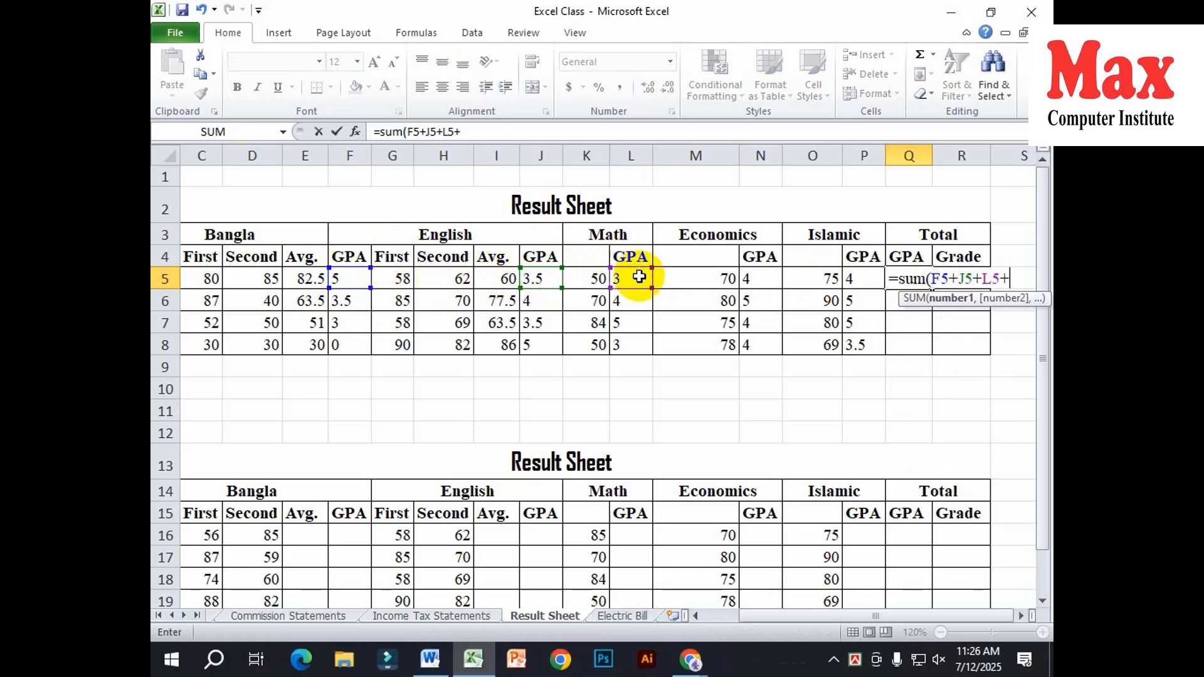
click(759, 278)
text(+)
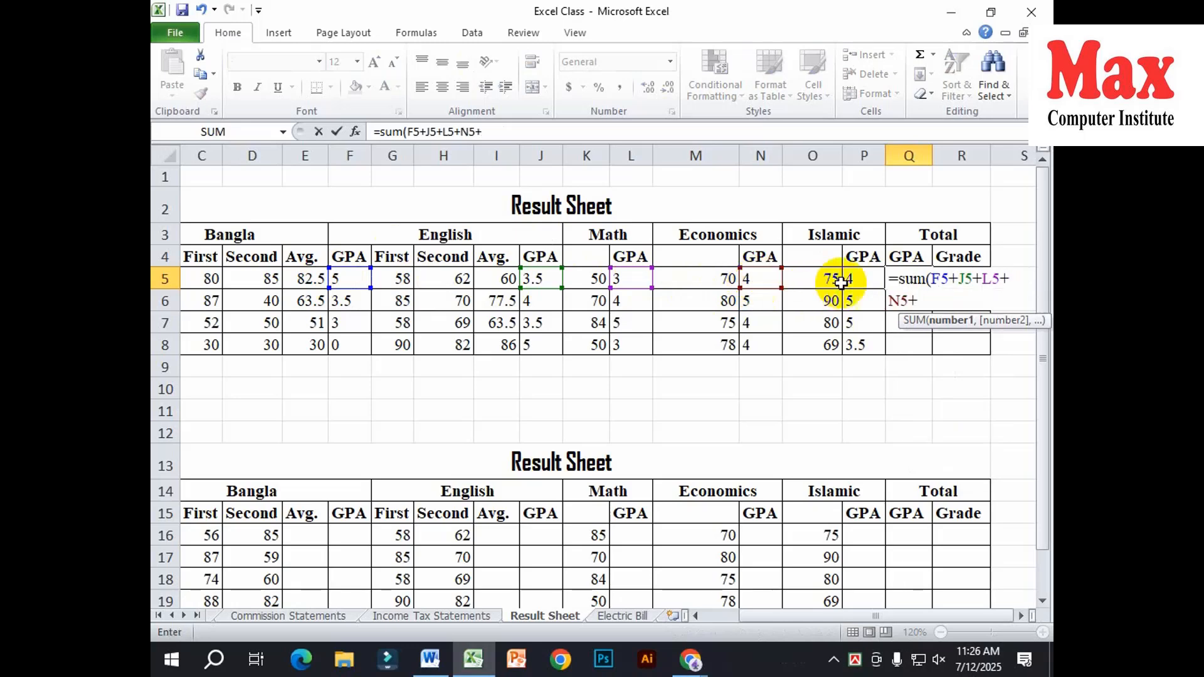
click(863, 276)
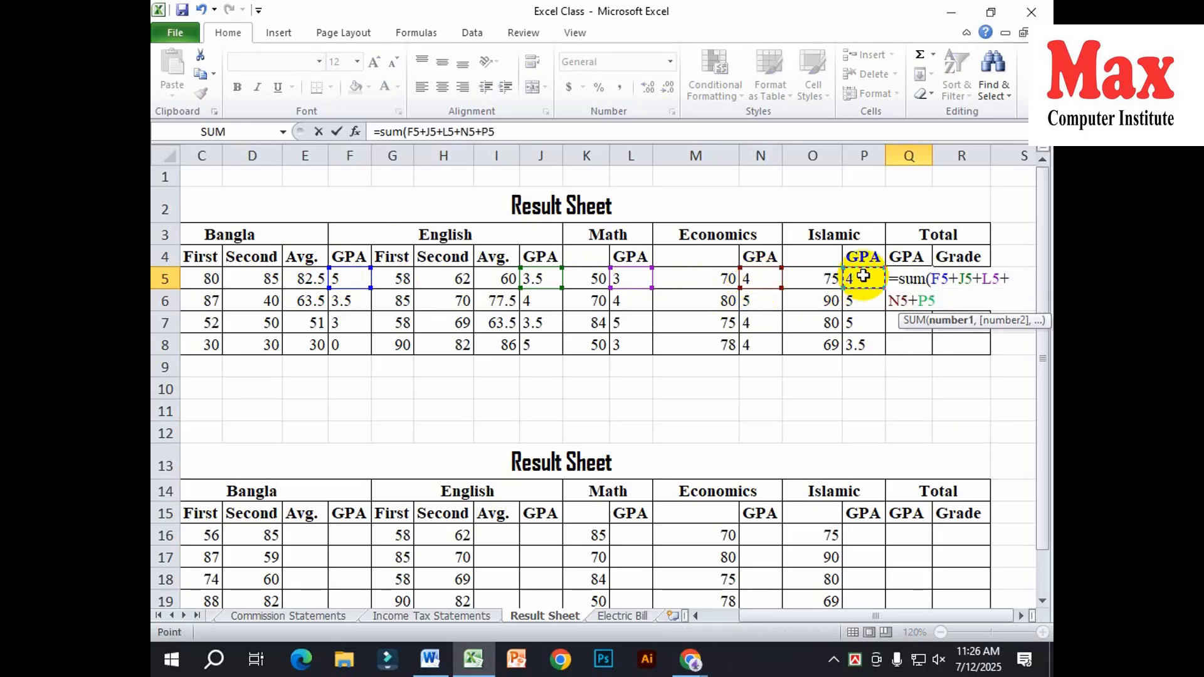
text())
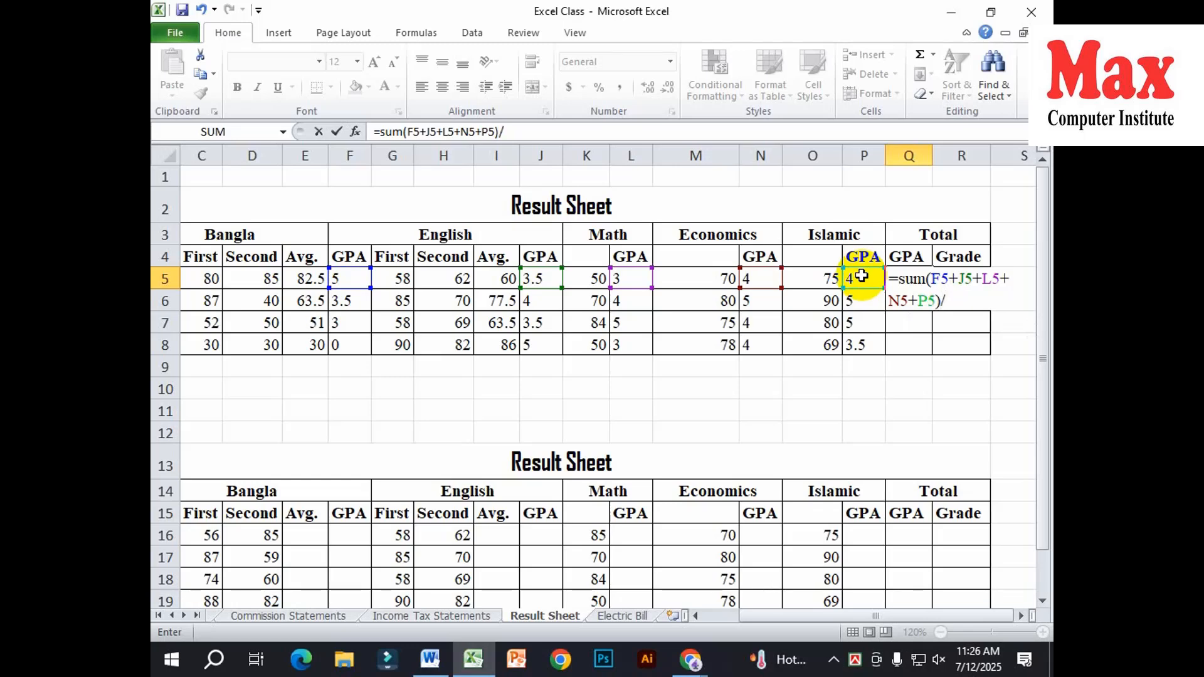
text(/5)
key(Return)
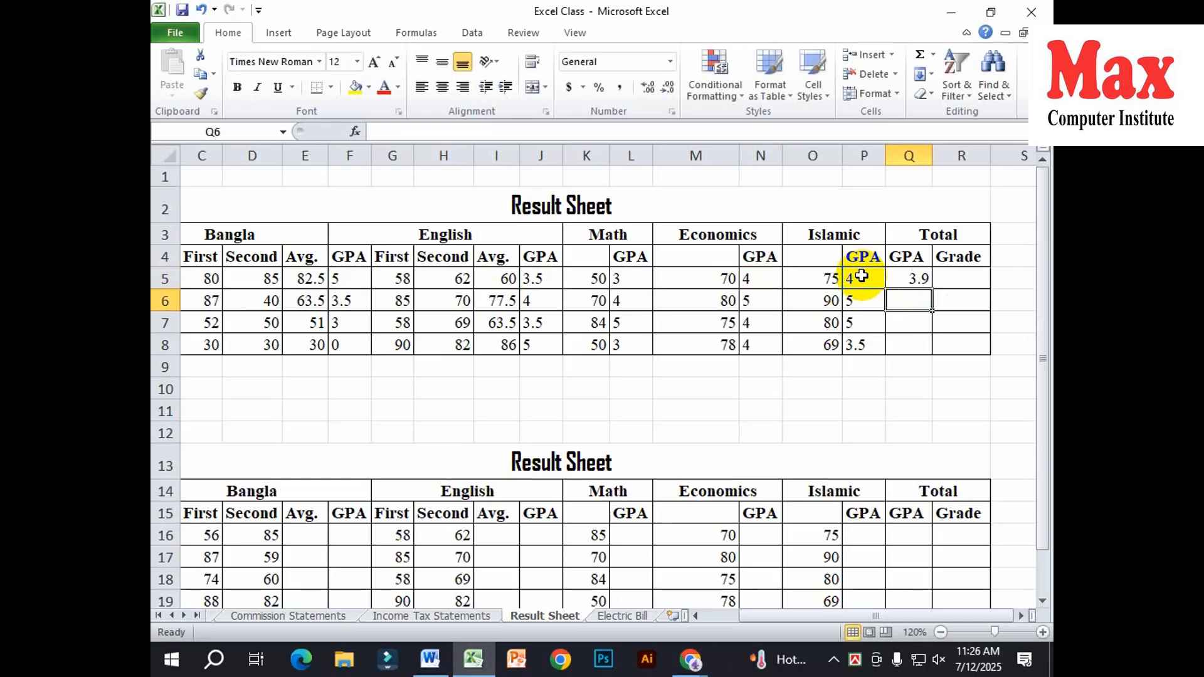
click(921, 281)
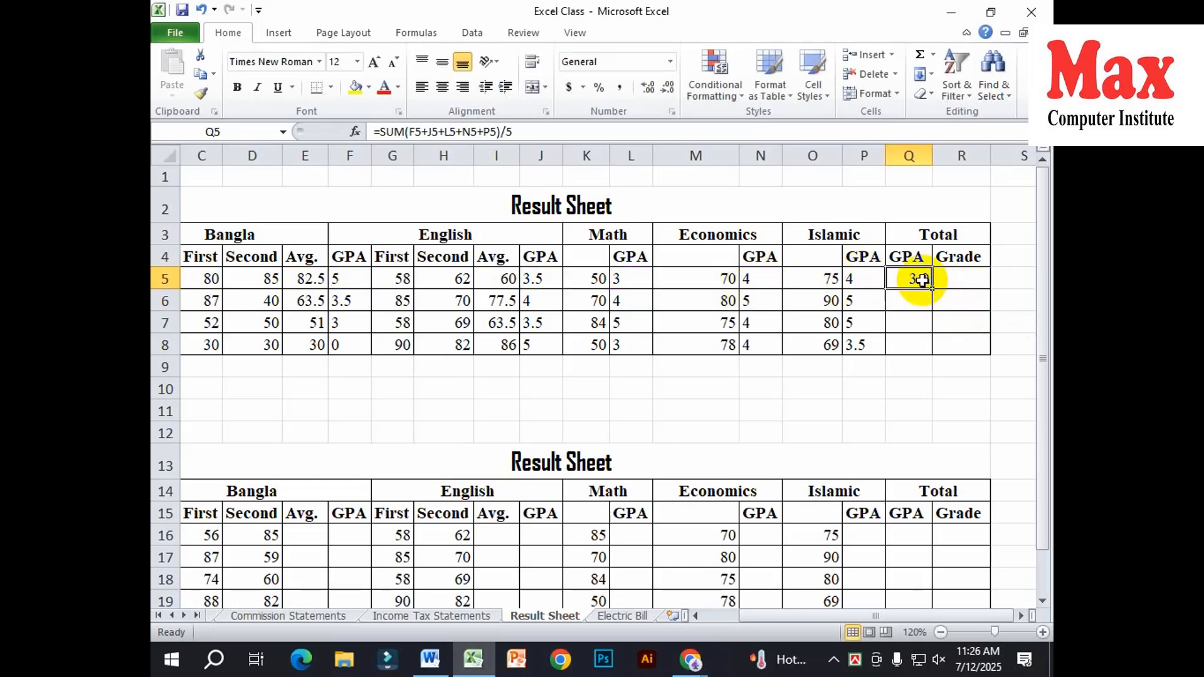
drag(931, 289, 926, 345)
Start the grade formula in R5 with the first condition =if(Q5>=5,"A+",.
click(950, 269)
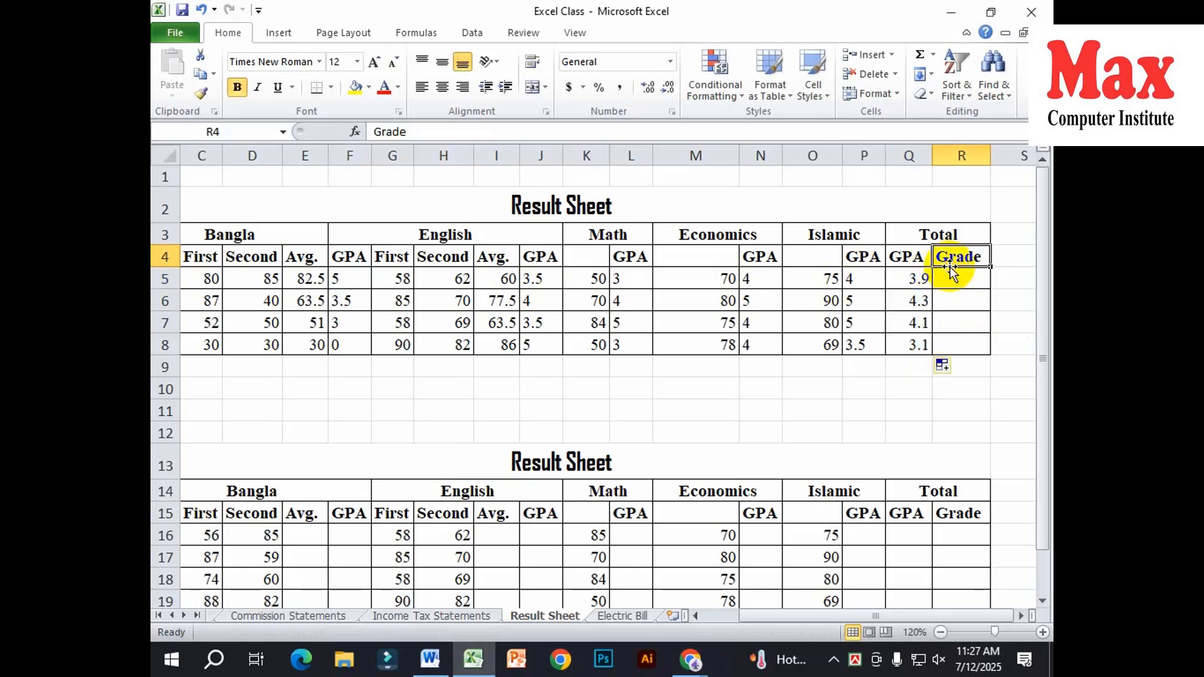
click(952, 274)
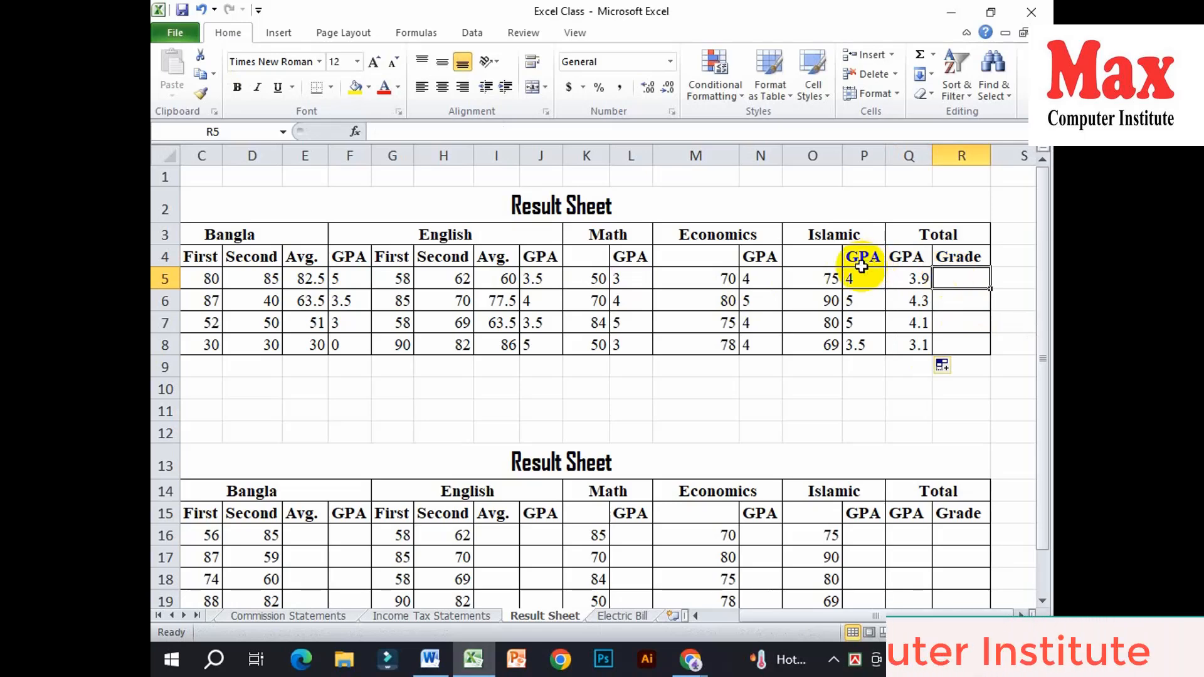
text(i)
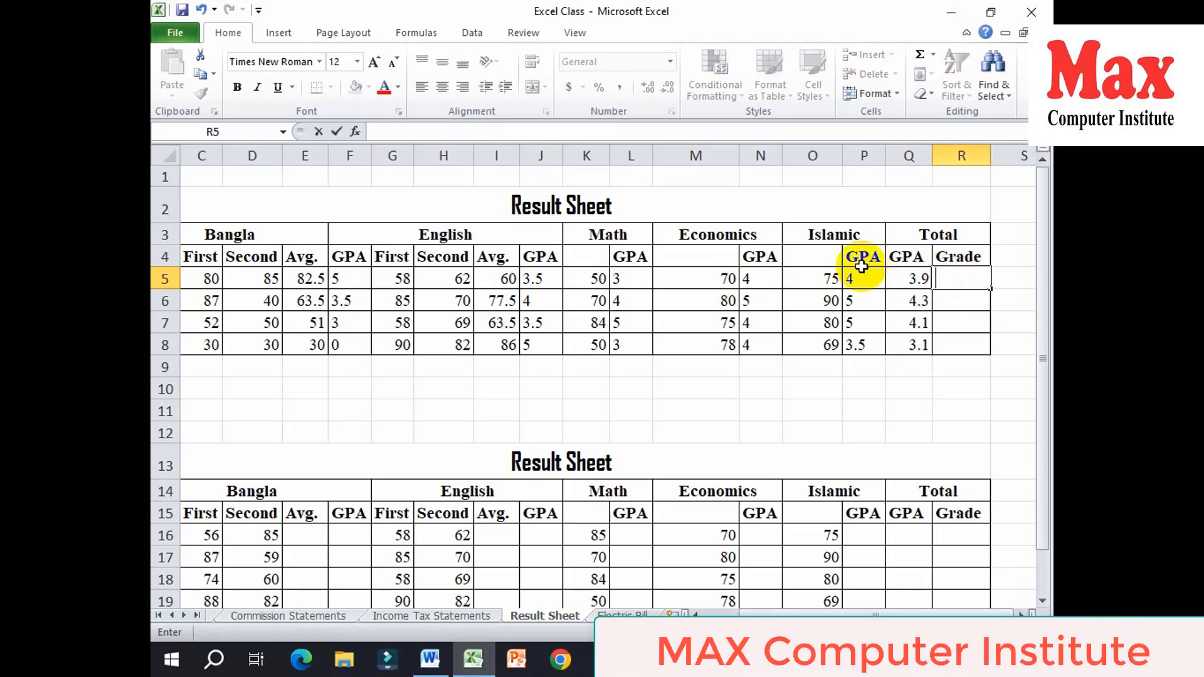
text(=i)
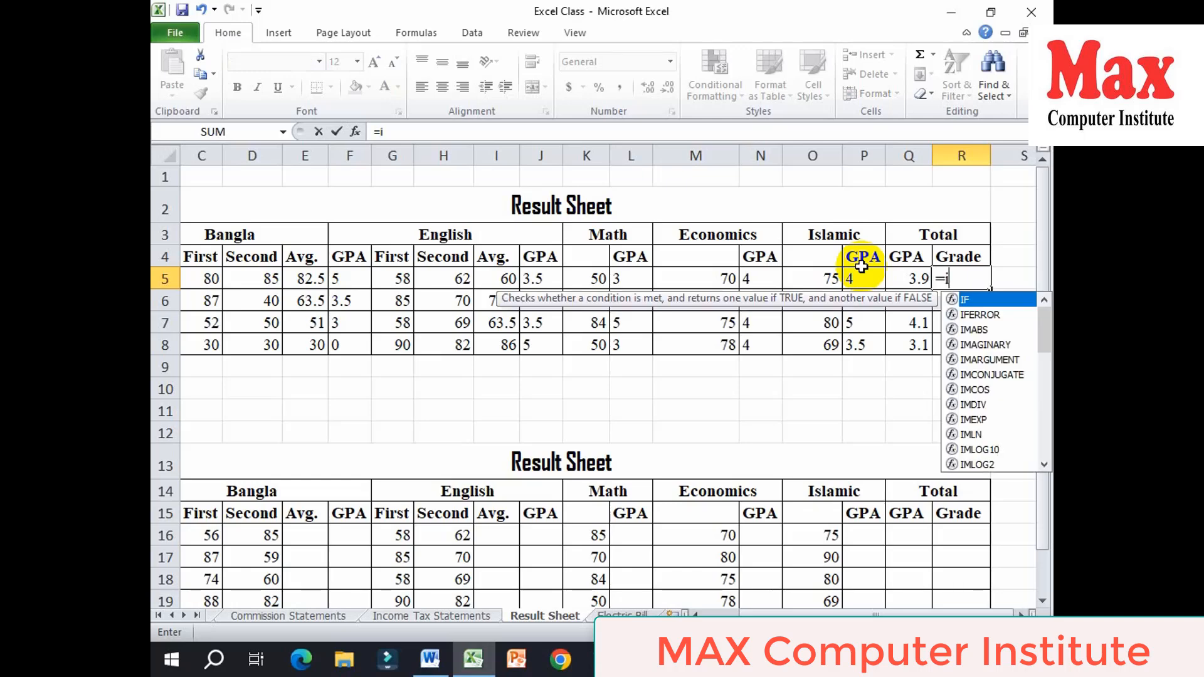
text(f()
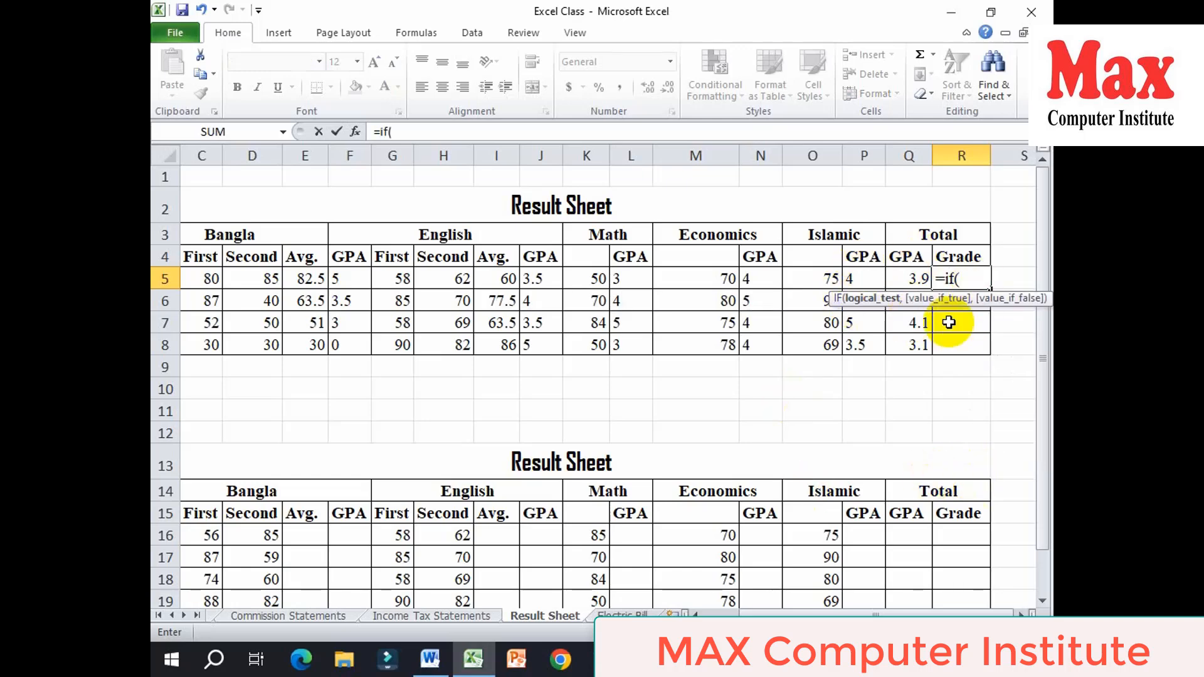
click(916, 280)
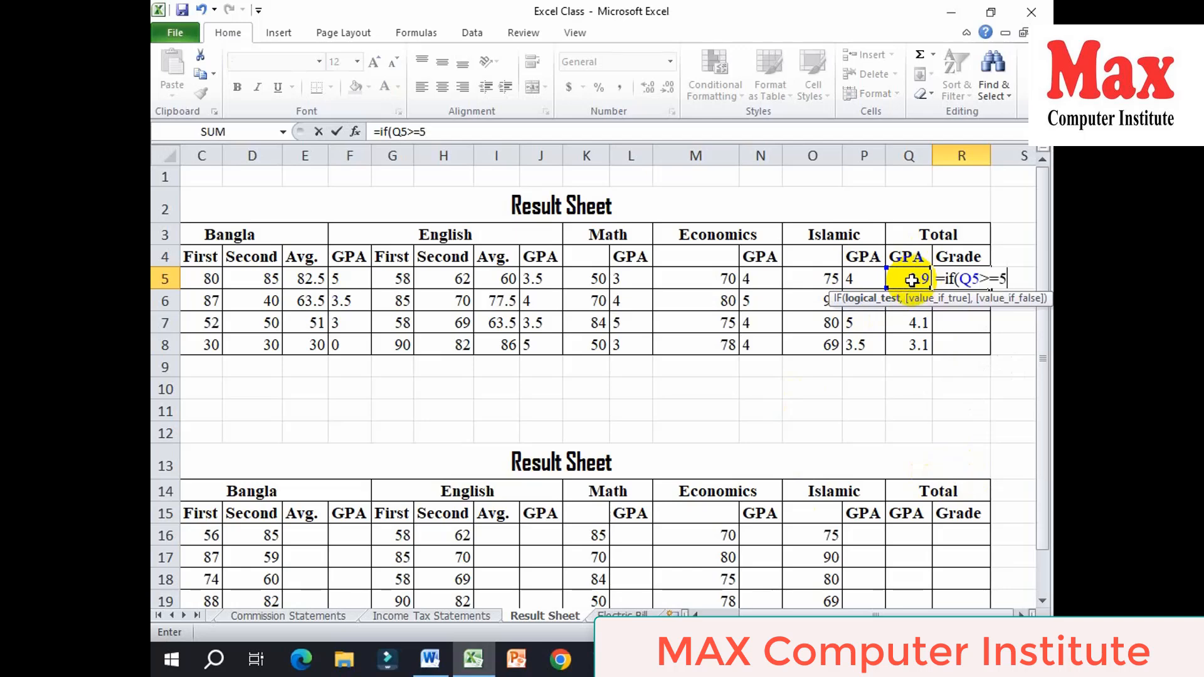
text(>=5,")
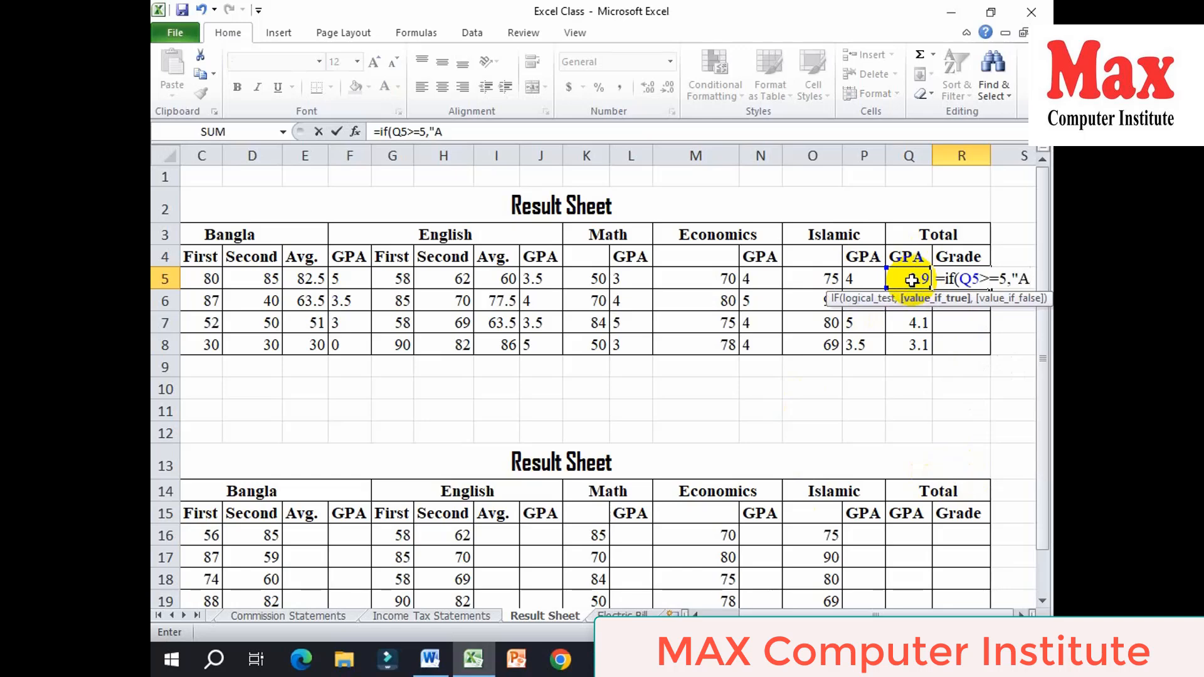
text(A+",)
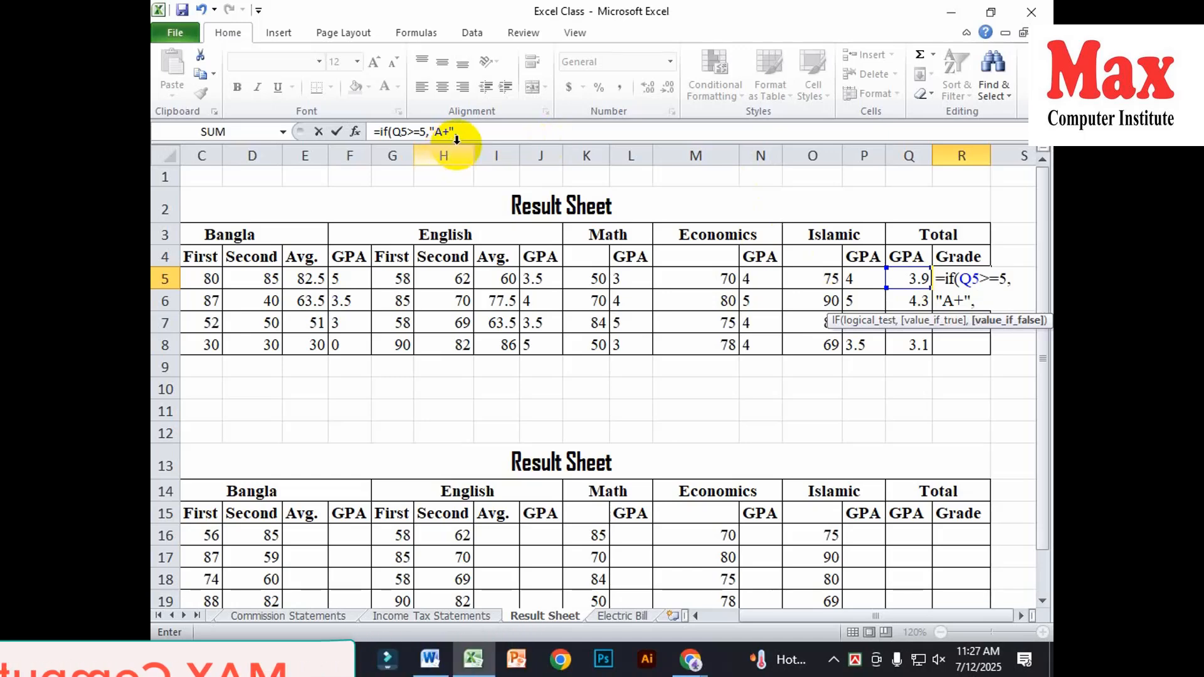
Copy the if(Q5>=5,"A+", clause in the R5 formula and append five copies of it at the end.
drag(463, 133, 340, 132)
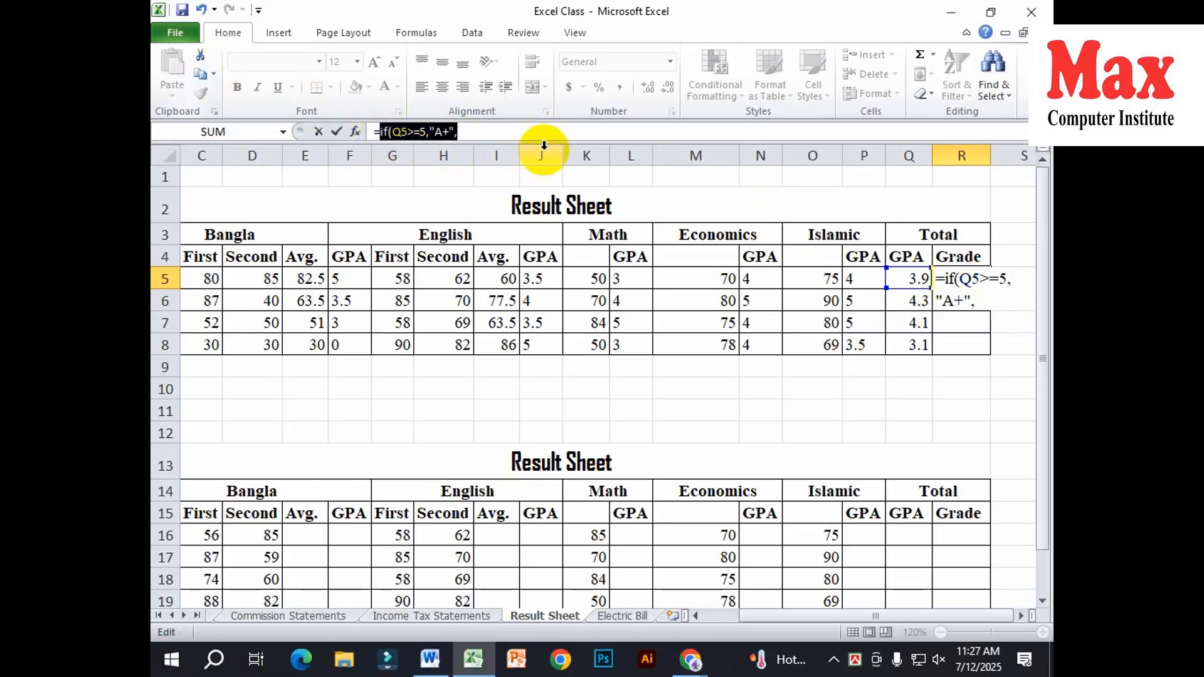
click(531, 131)
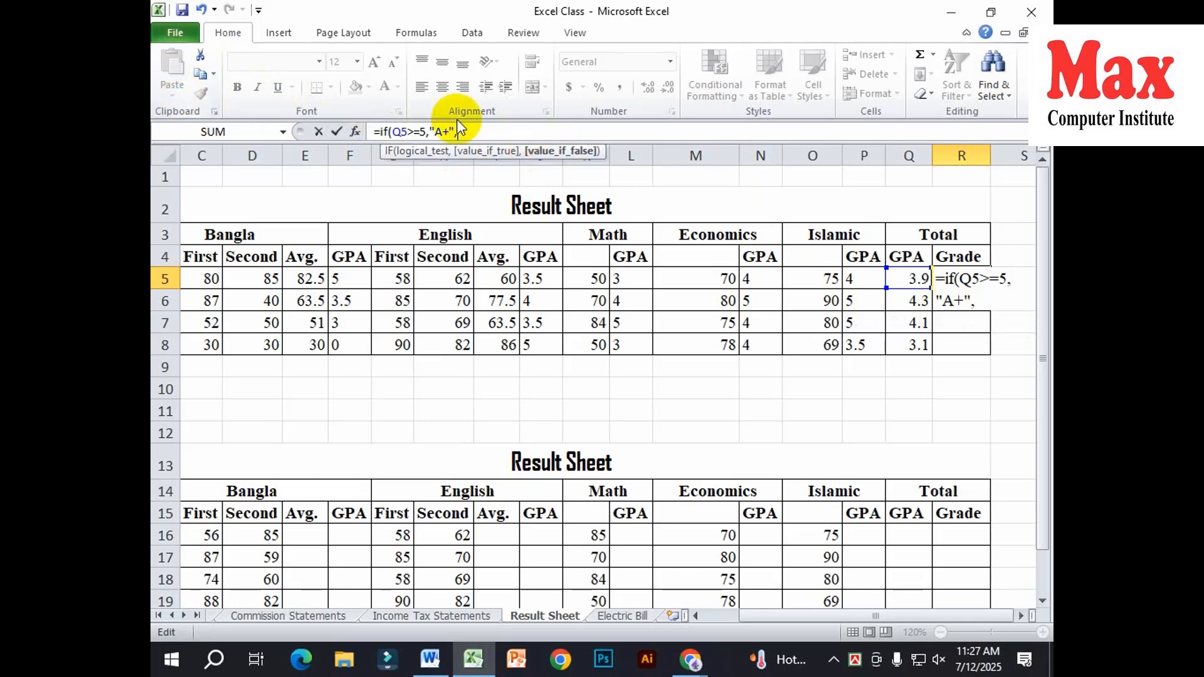
drag(459, 131, 381, 137)
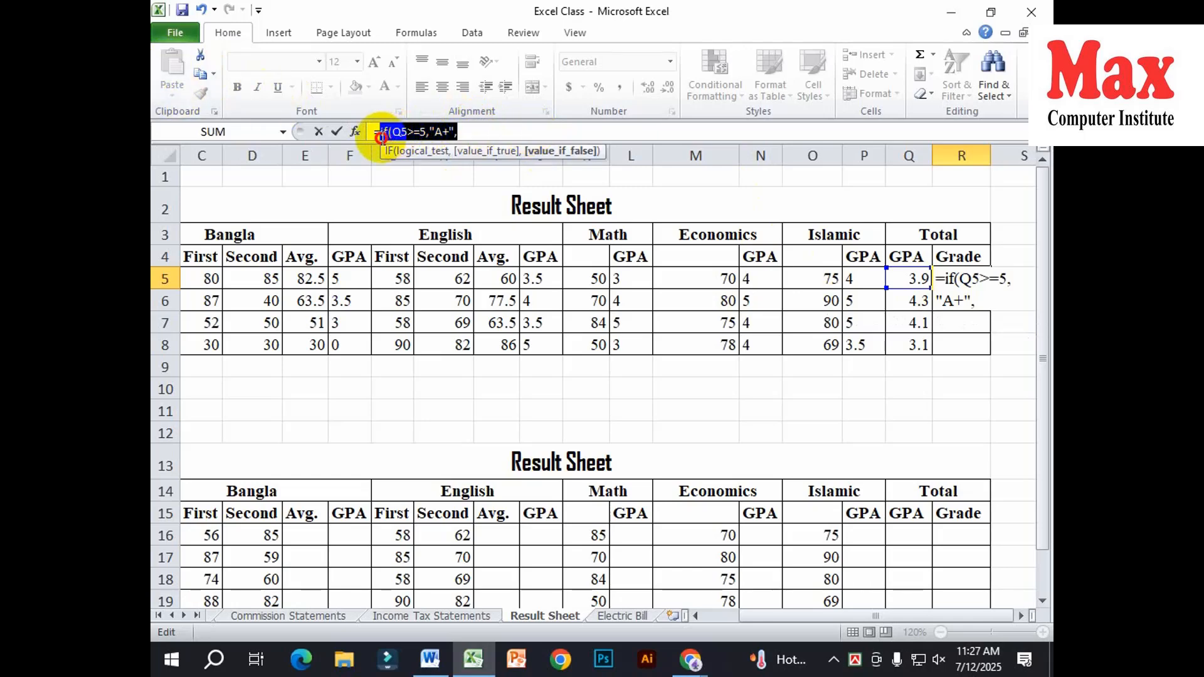
click(201, 74)
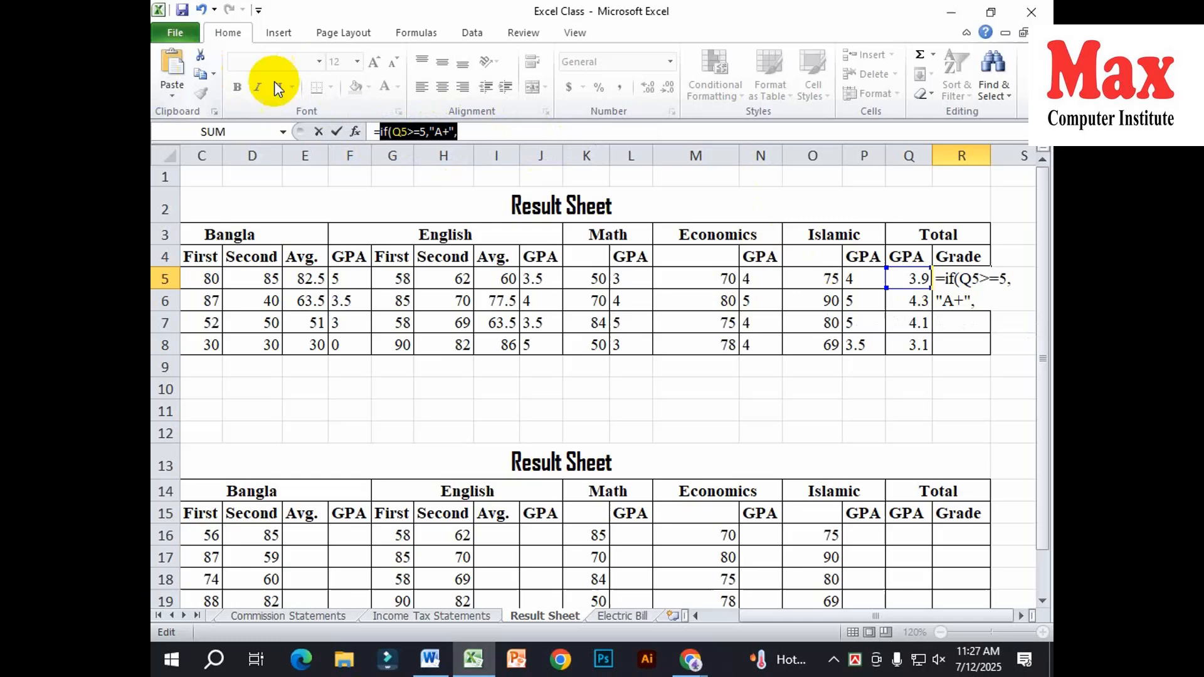
click(507, 134)
click(180, 66)
click(180, 65)
click(180, 66)
click(180, 65)
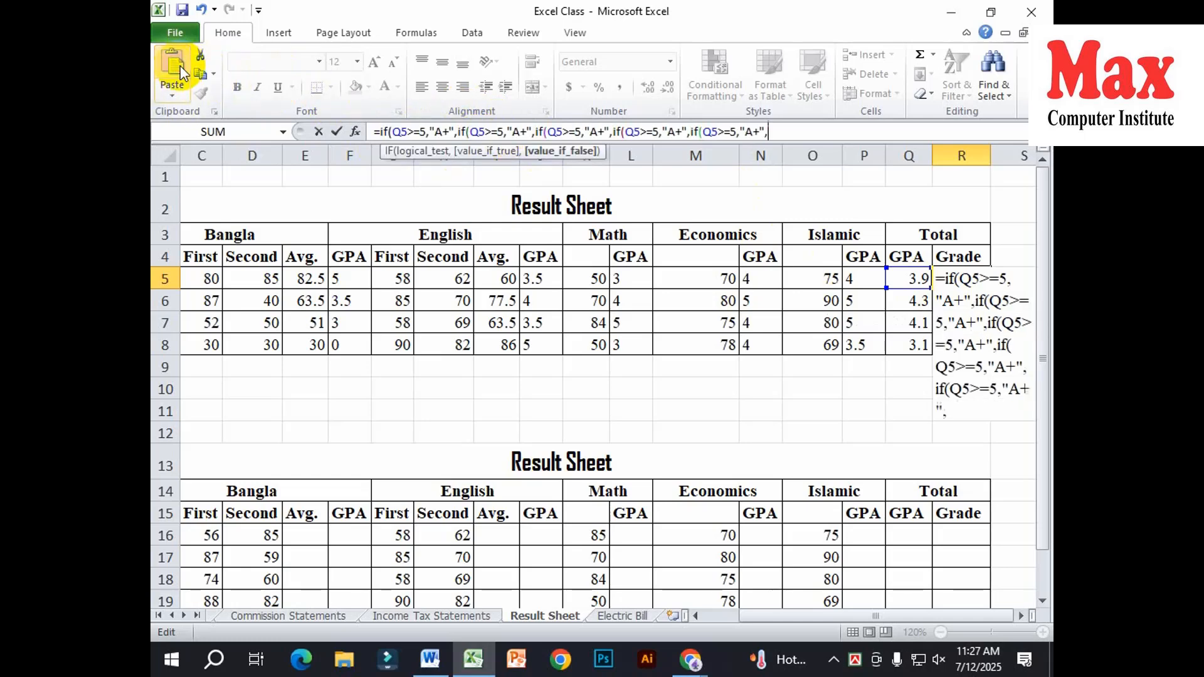
click(169, 63)
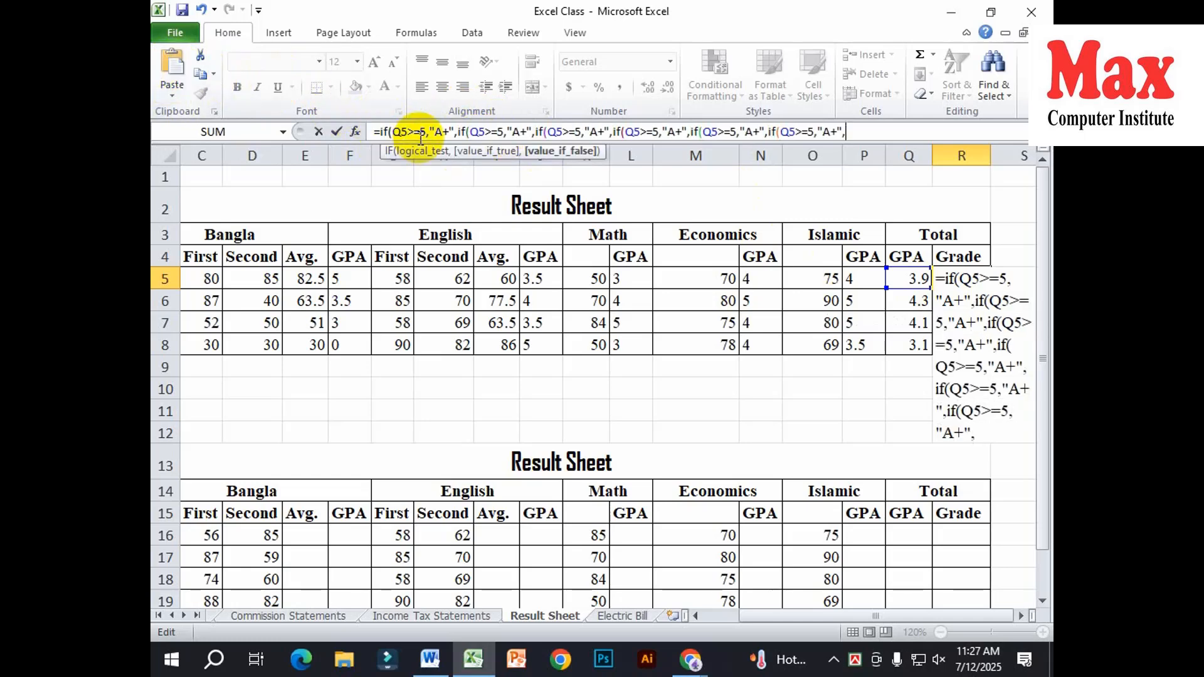
Change the second IF clause of the R5 grade formula to Q5>=4 with grade "A".
click(497, 132)
key(Delete)
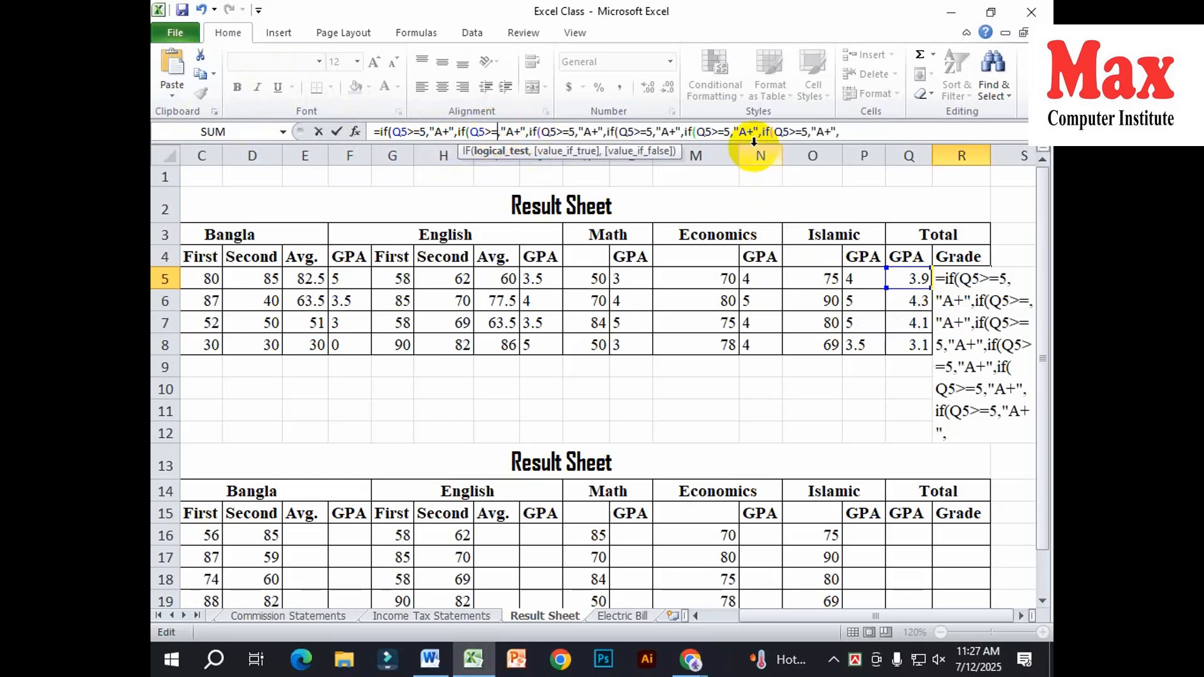
text(4)
key(Right)
key(Right)
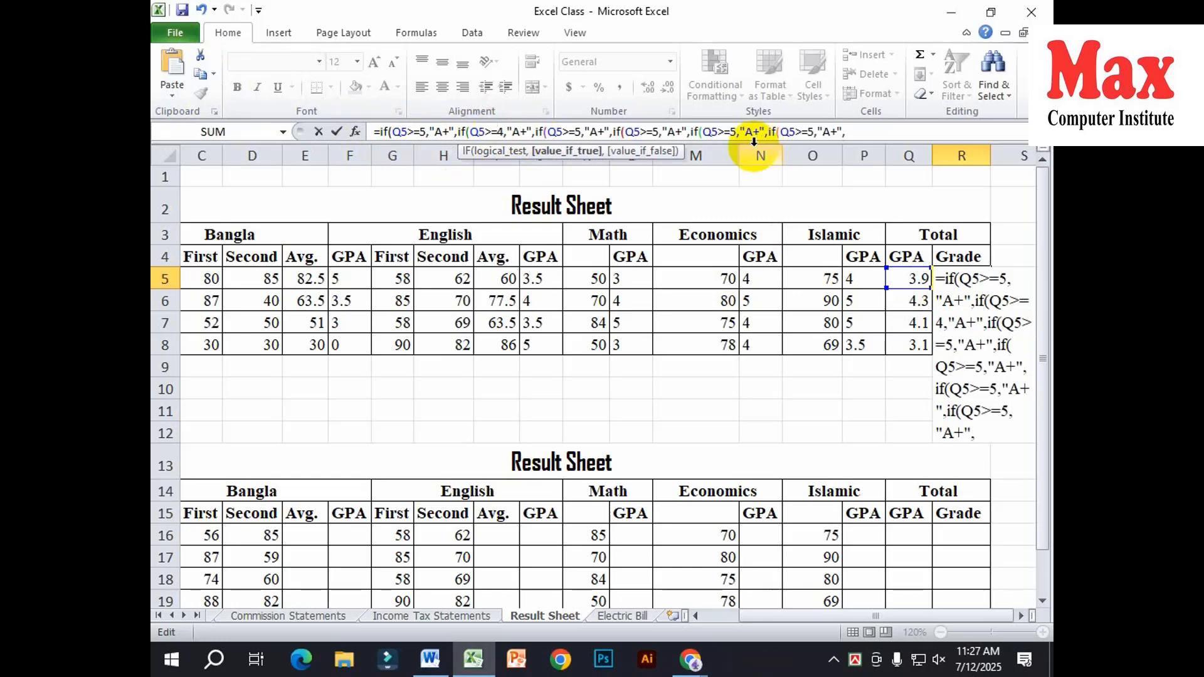
key(Right)
key(Right)
key(Delete)
Change the third IF clause of the R5 grade formula to Q5>=3.5 with grade "A-".
key(Right)
key(Right)
key(Right)
key(Right)
key(Right)
key(Right)
key(Right)
key(Right)
key(Right)
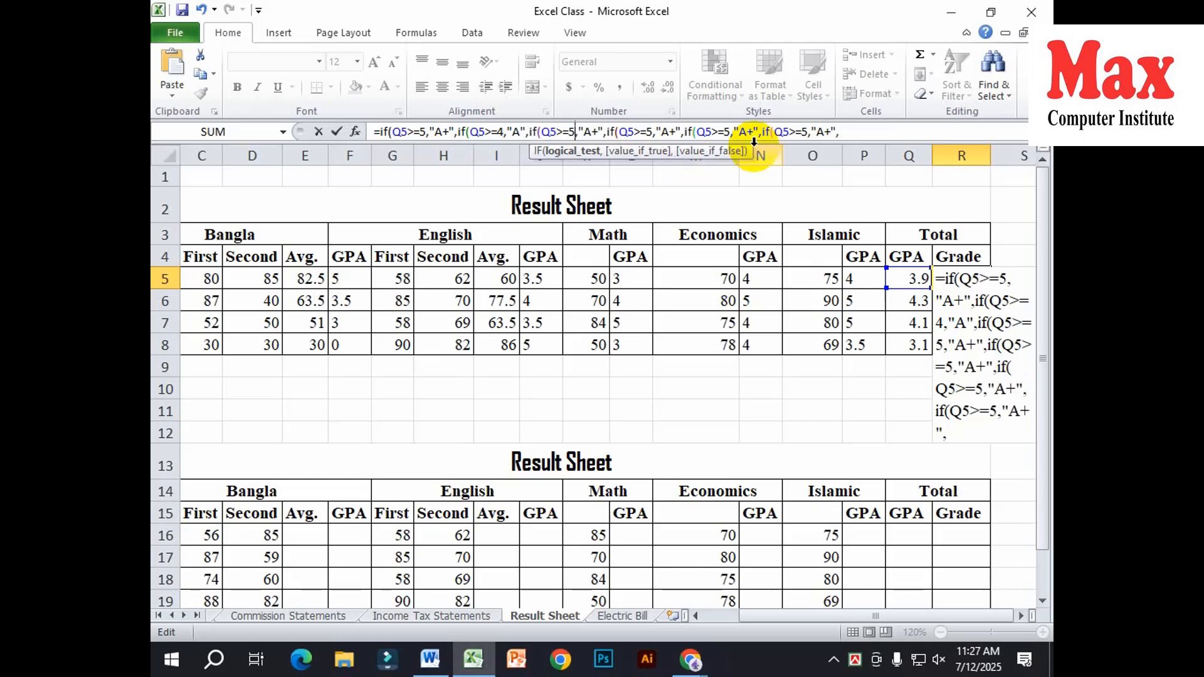
text(3.)
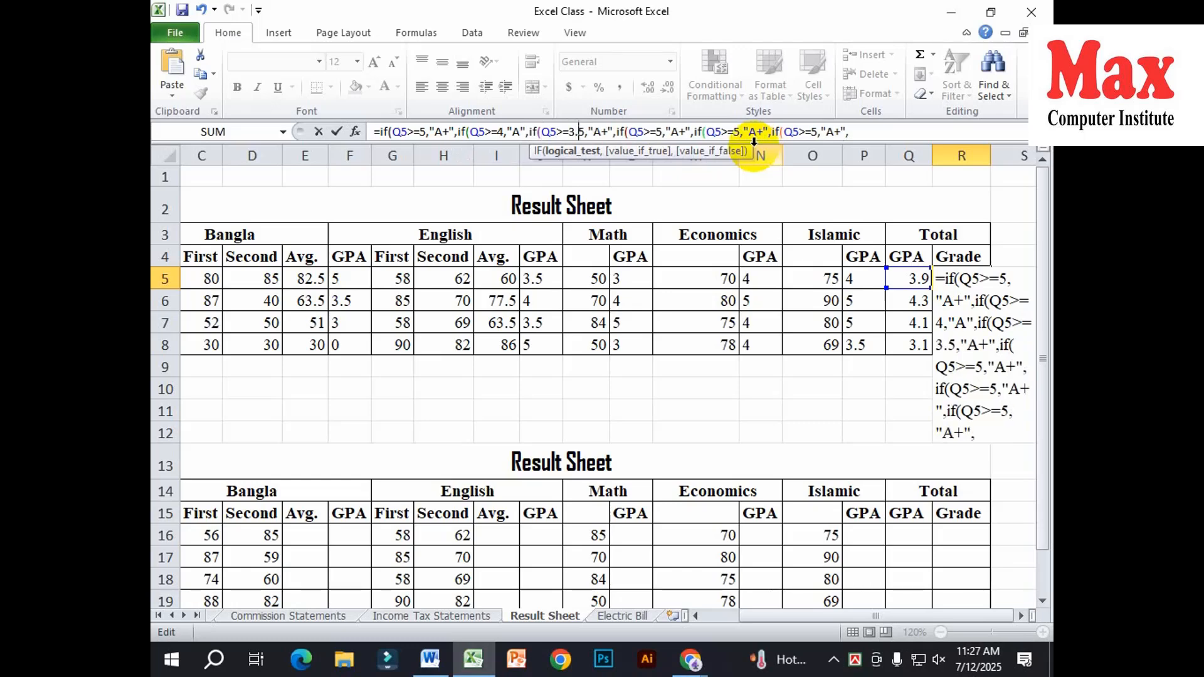
key(Right)
key(Right)
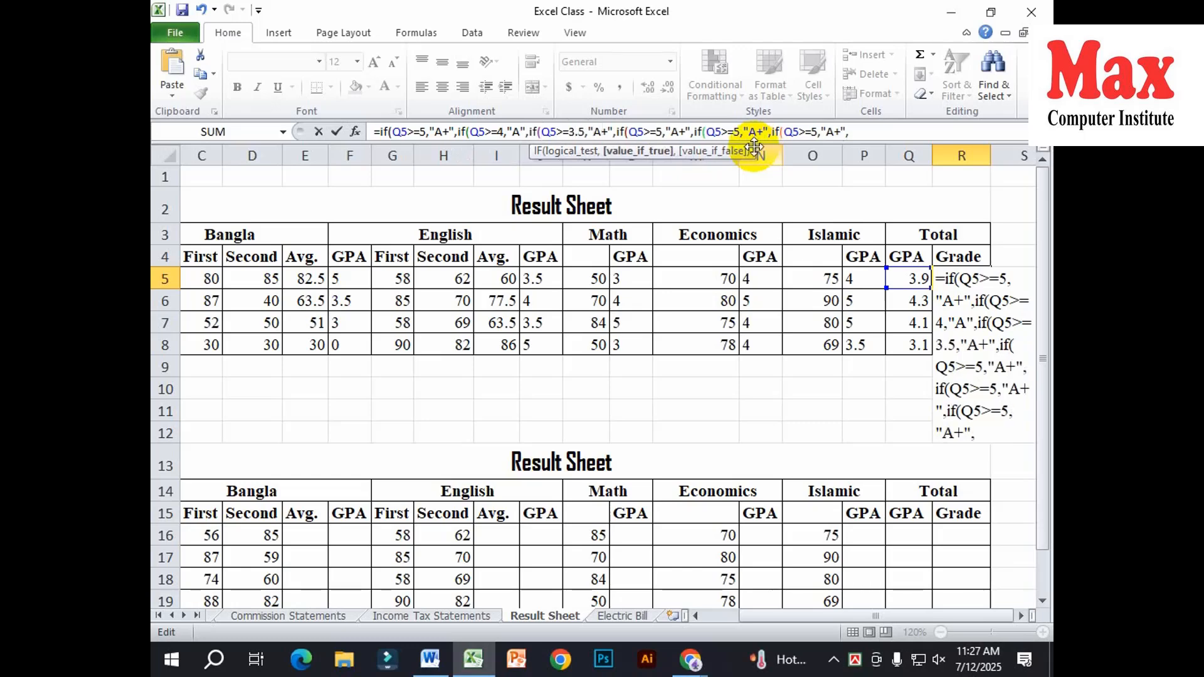
key(Right)
key(BackSpace)
text(-)
Change the fourth IF clause of the R5 grade formula to Q5>=3 with grade "B".
key(Right)
key(Right)
key(Right)
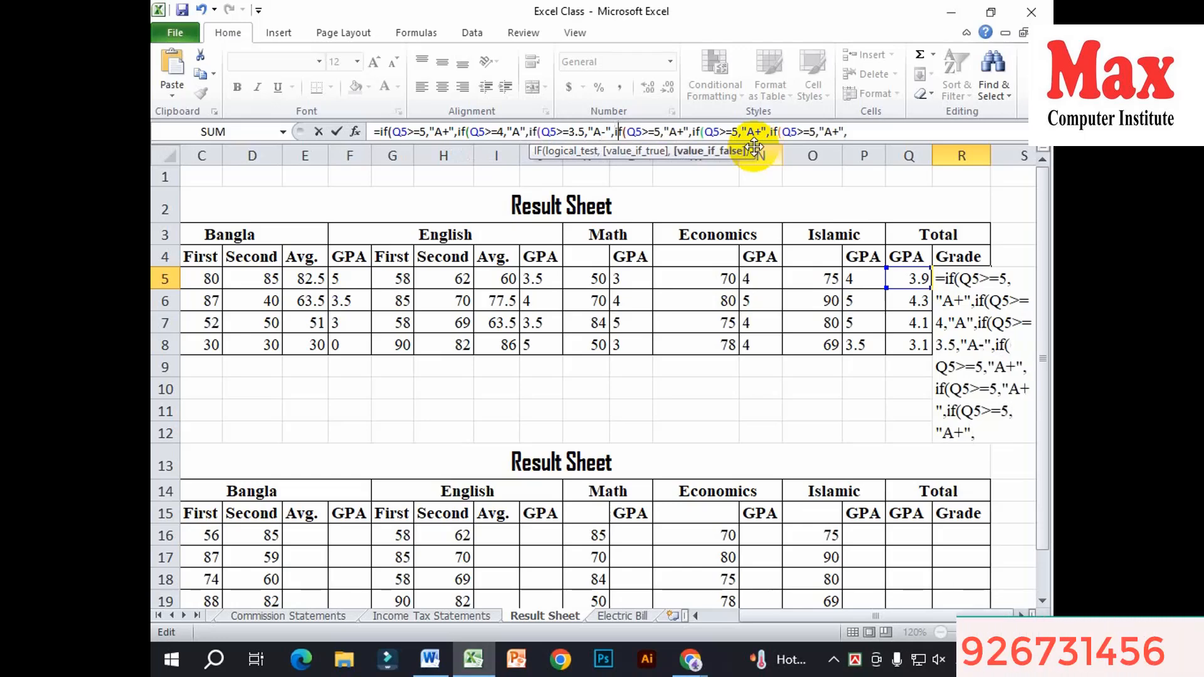
key(Right)
key(Right)
key(Right)
key(Right)
key(Right)
key(Right)
key(Right)
key(BackSpace)
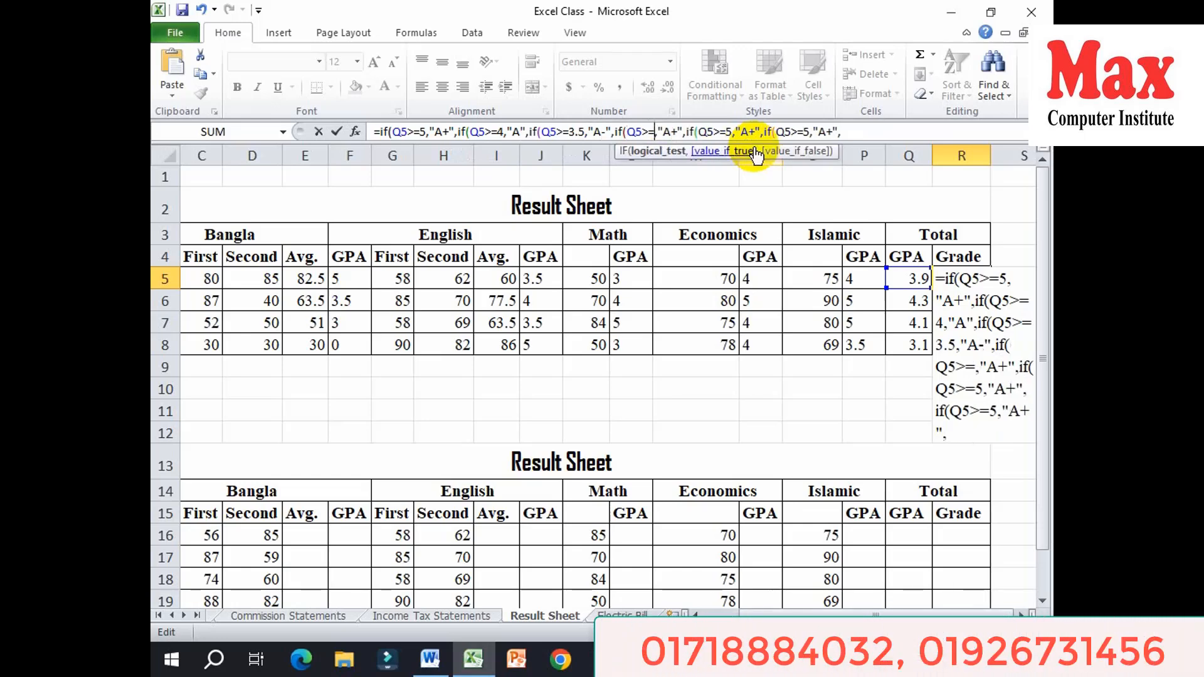
text(3)
key(Right)
key(Right)
key(Right)
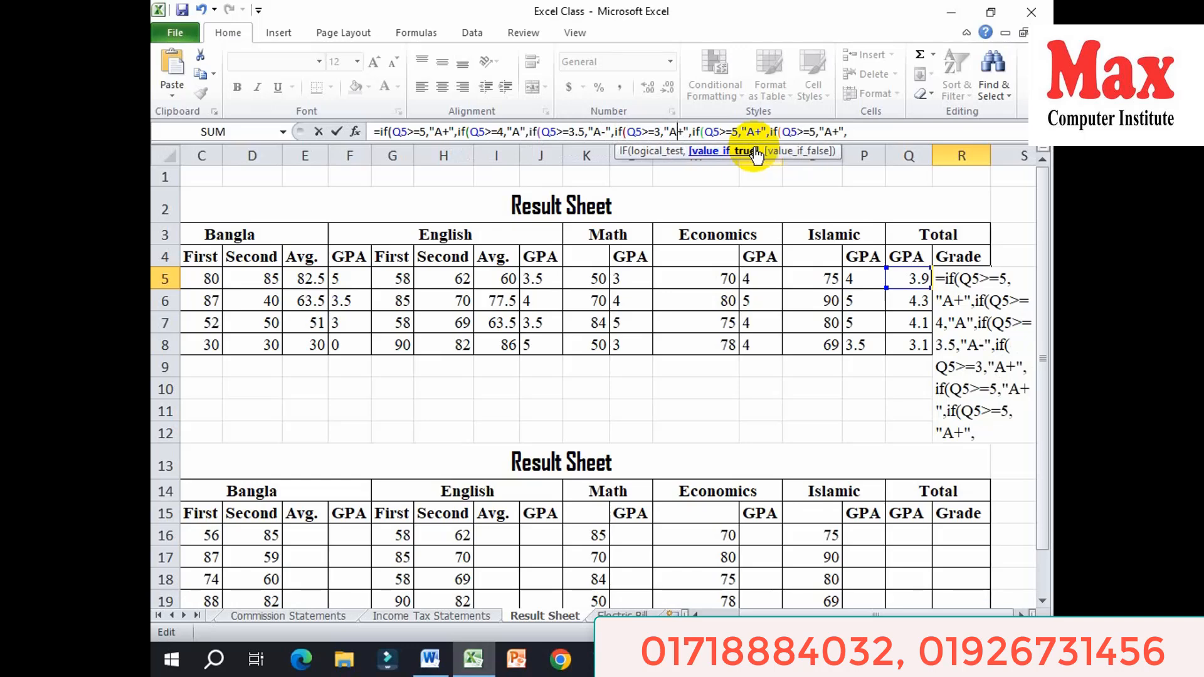
key(BackSpace)
key(Delete)
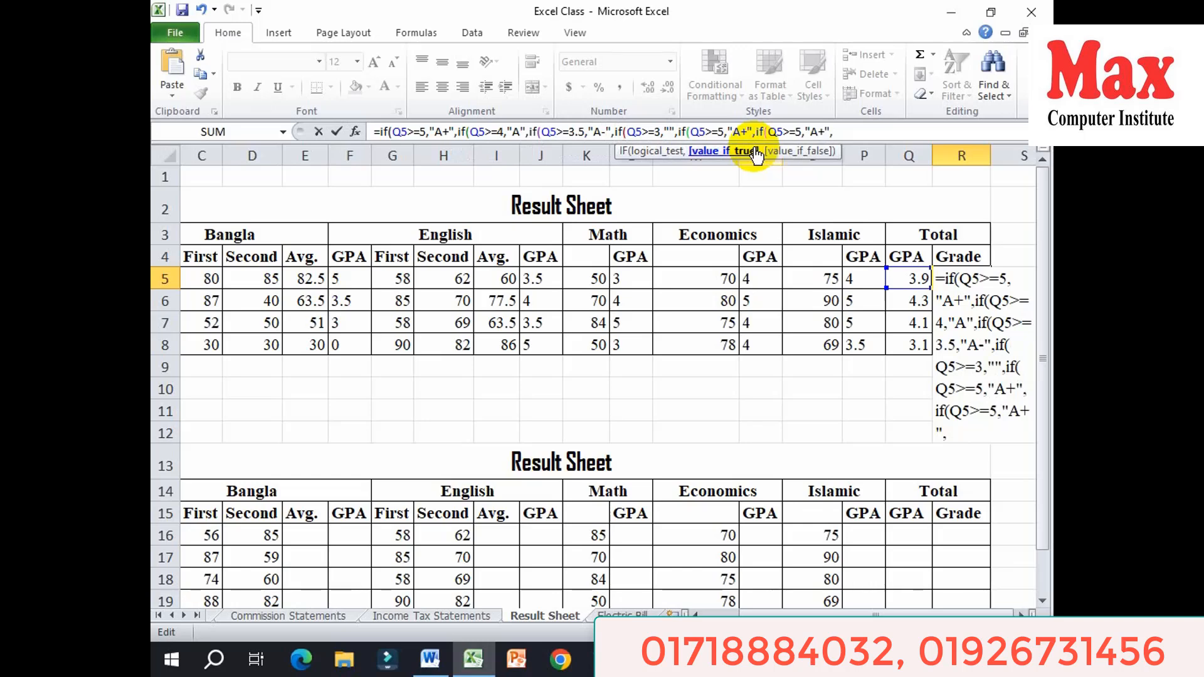
text(B)
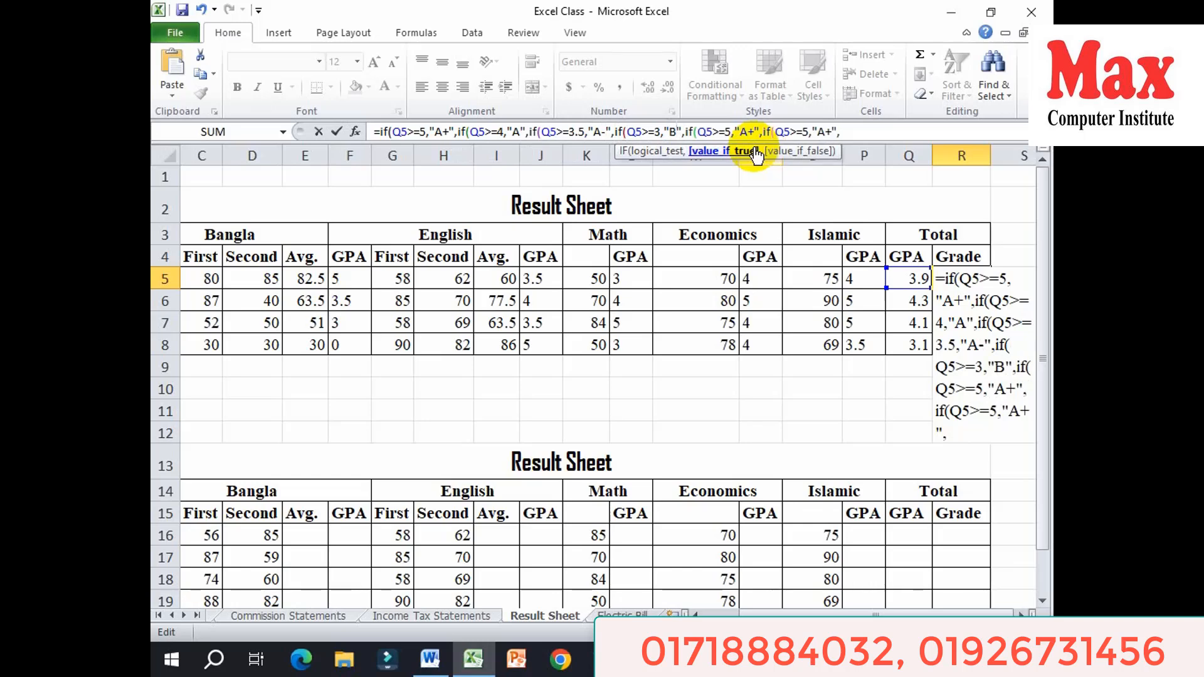
Change the fifth IF clause of the R5 grade formula to Q5>2 with grade "C".
key(Right)
key(Right)
key(Right)
key(Right)
key(Right)
key(Right)
key(Right)
key(Right)
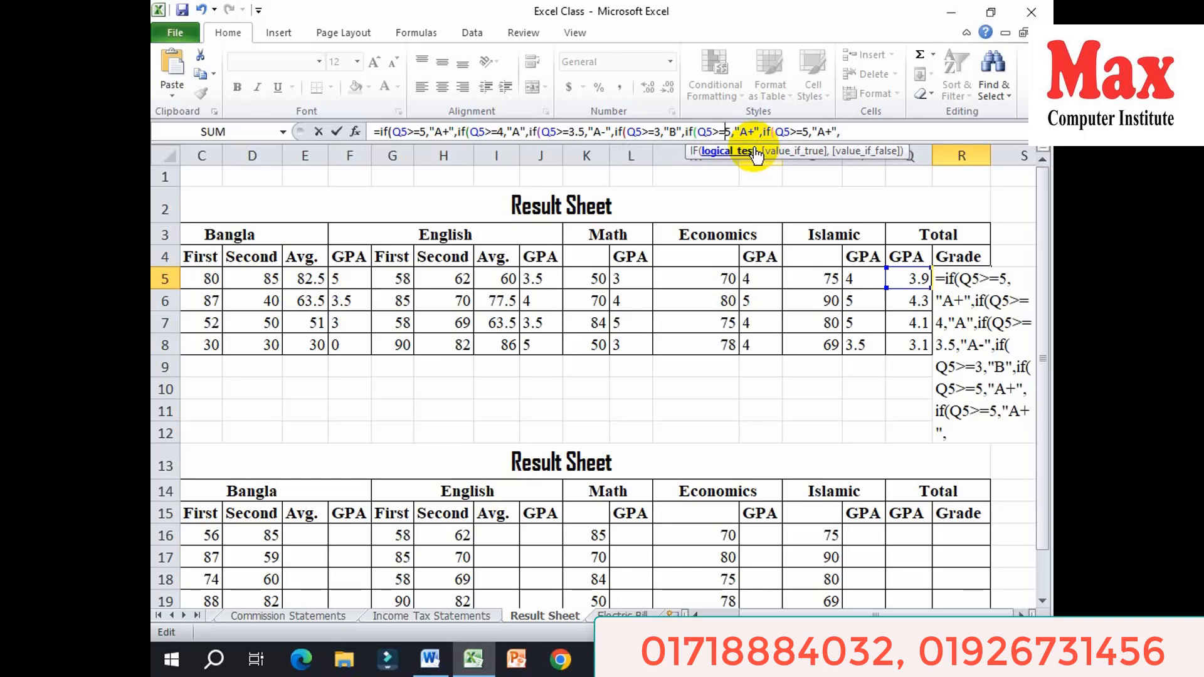
key(BackSpace)
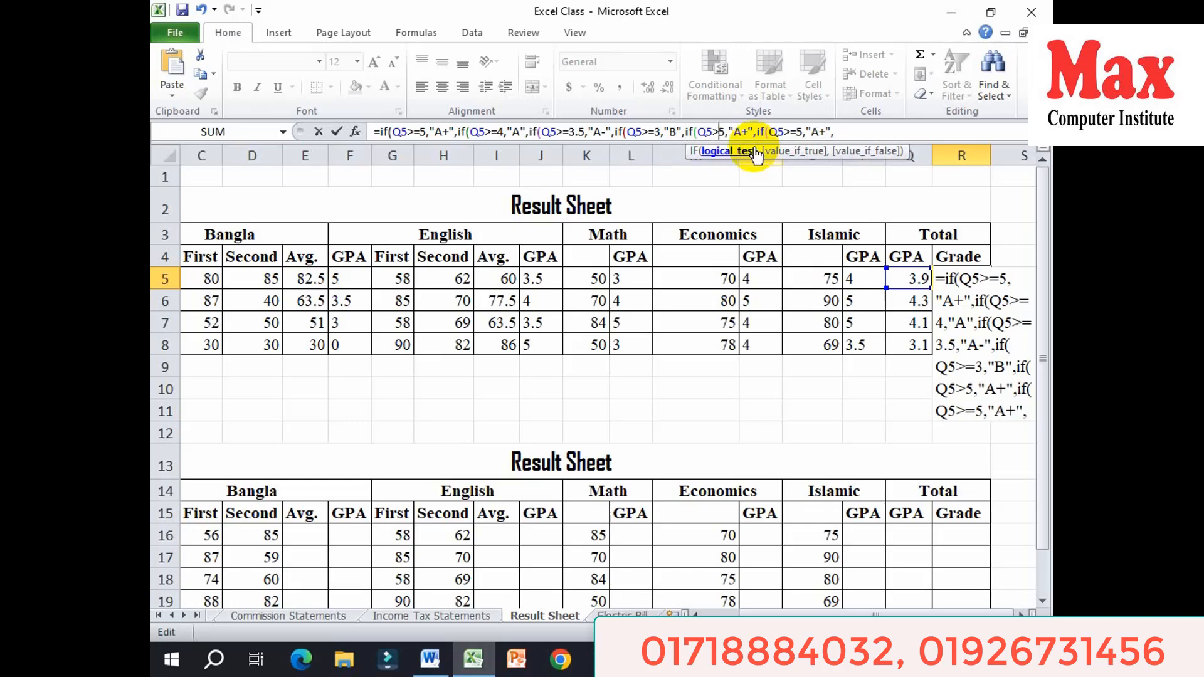
text(2)
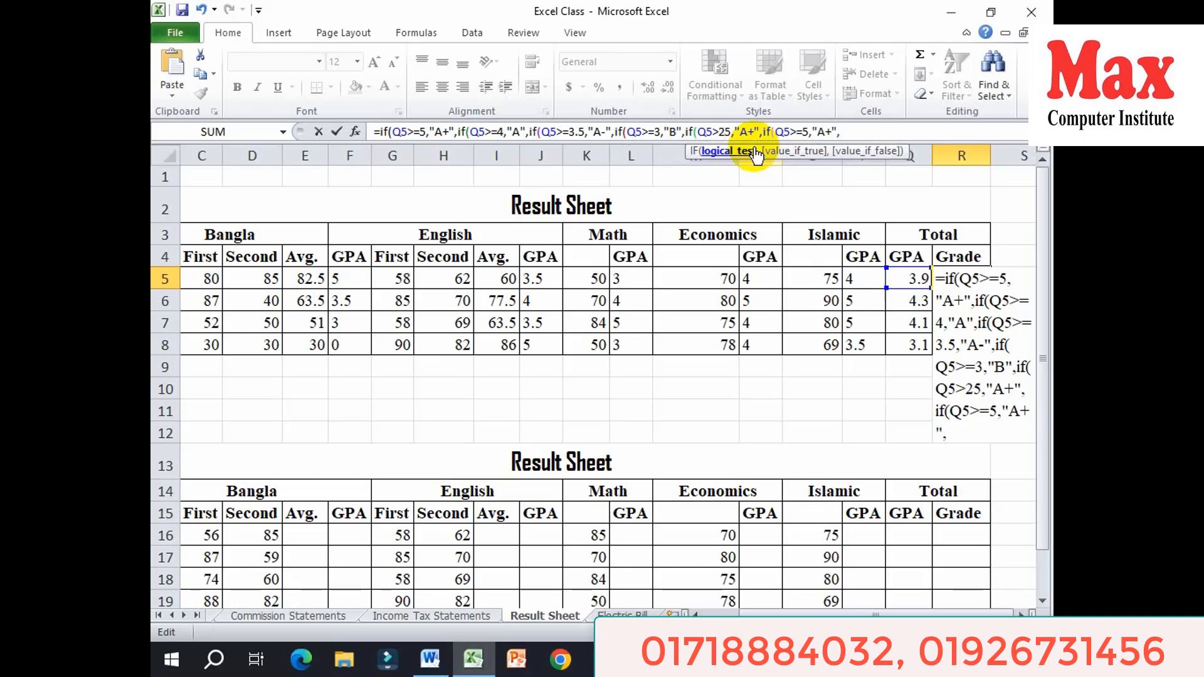
key(Delete)
key(Right)
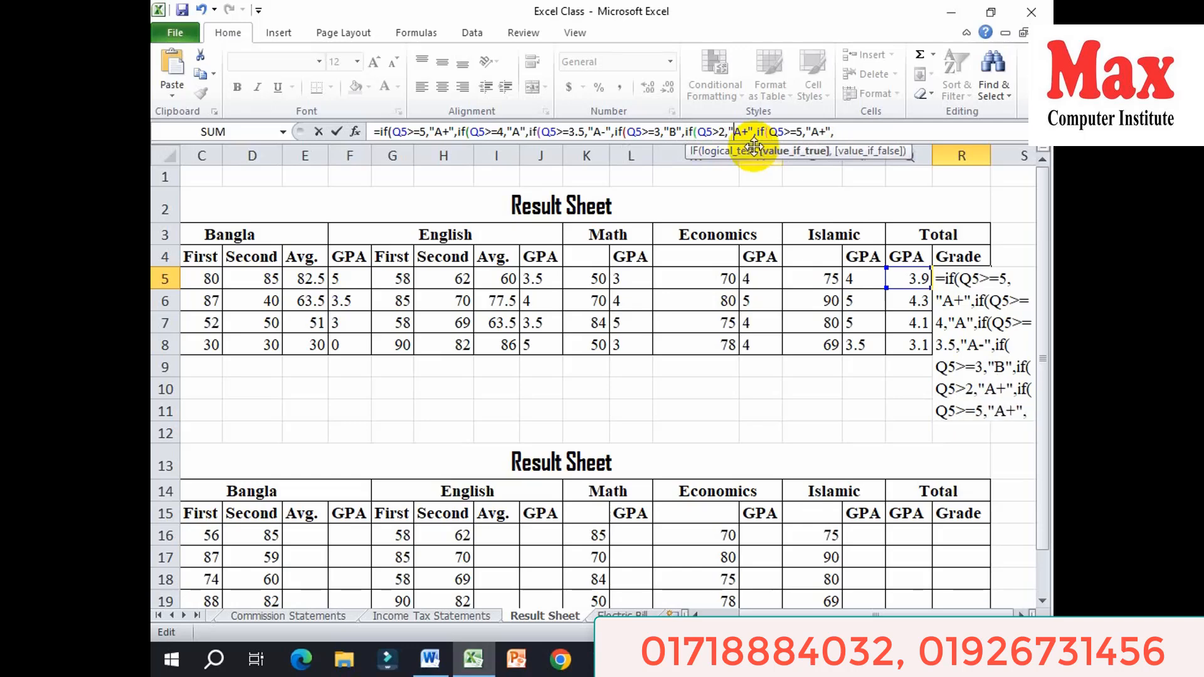
text(C)
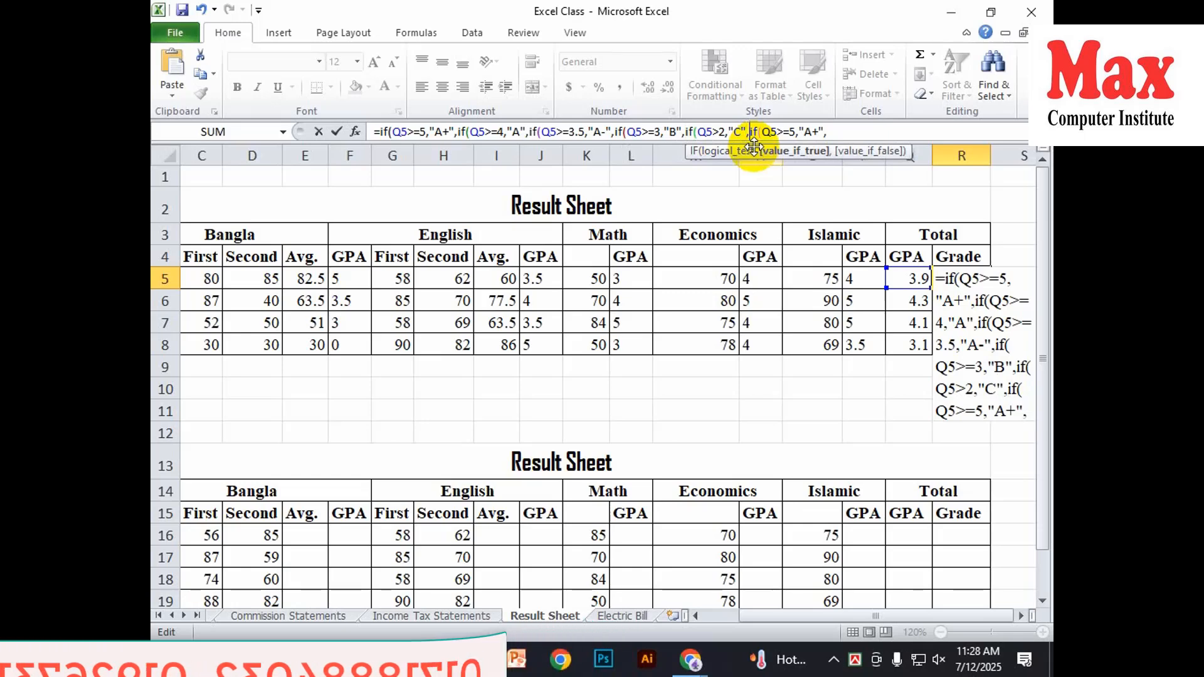
Change the sixth IF clause of the R5 grade formula to Q5>=1 with grade "D".
key(Right)
key(Right)
key(Right)
key(Right)
key(Right)
key(Right)
key(Right)
key(Right)
key(Right)
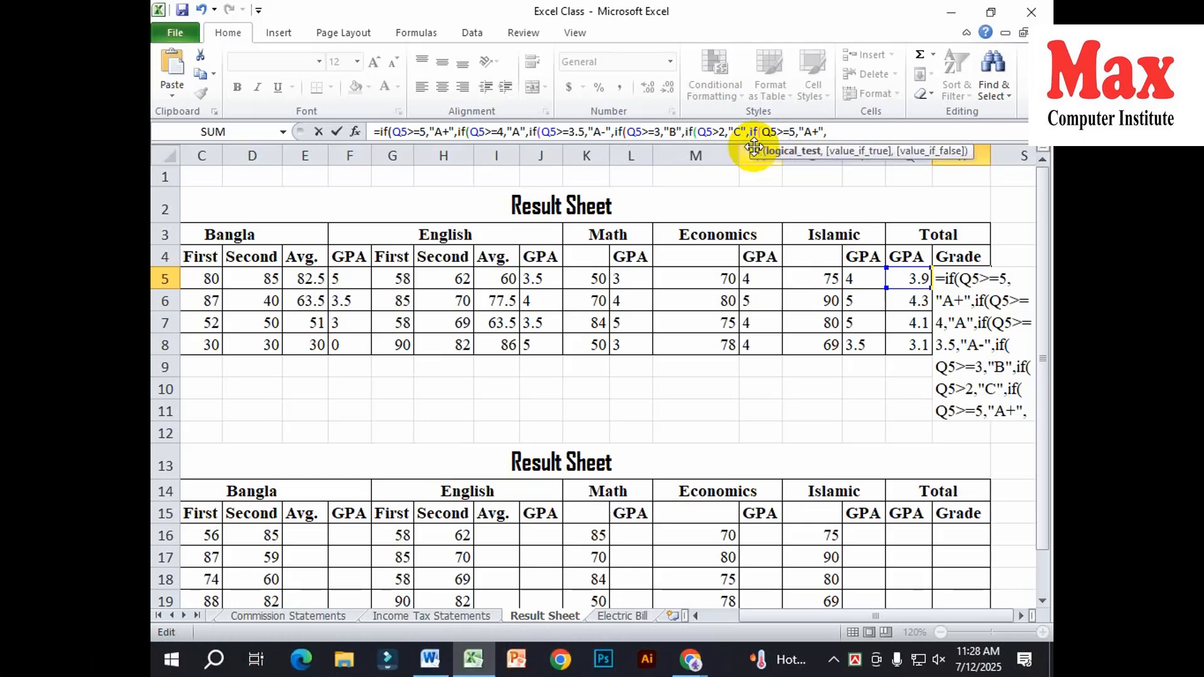
key(Delete)
text(1)
key(Right)
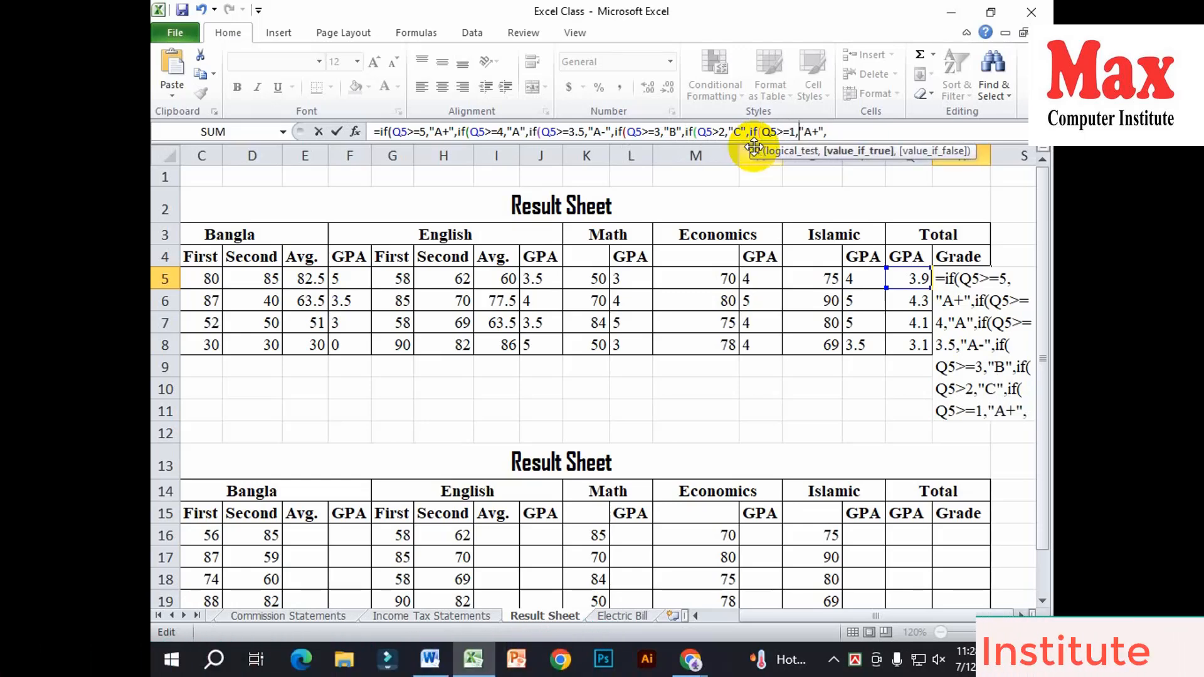
key(Right)
key(Right)
key(Delete)
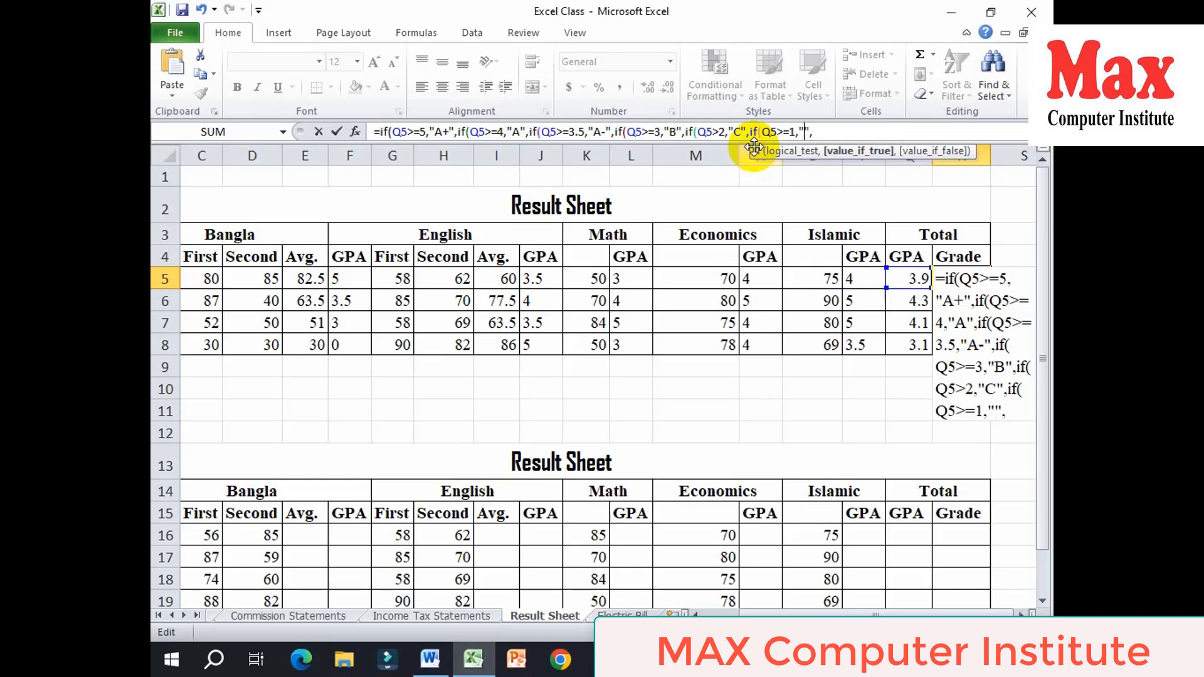
key(Right)
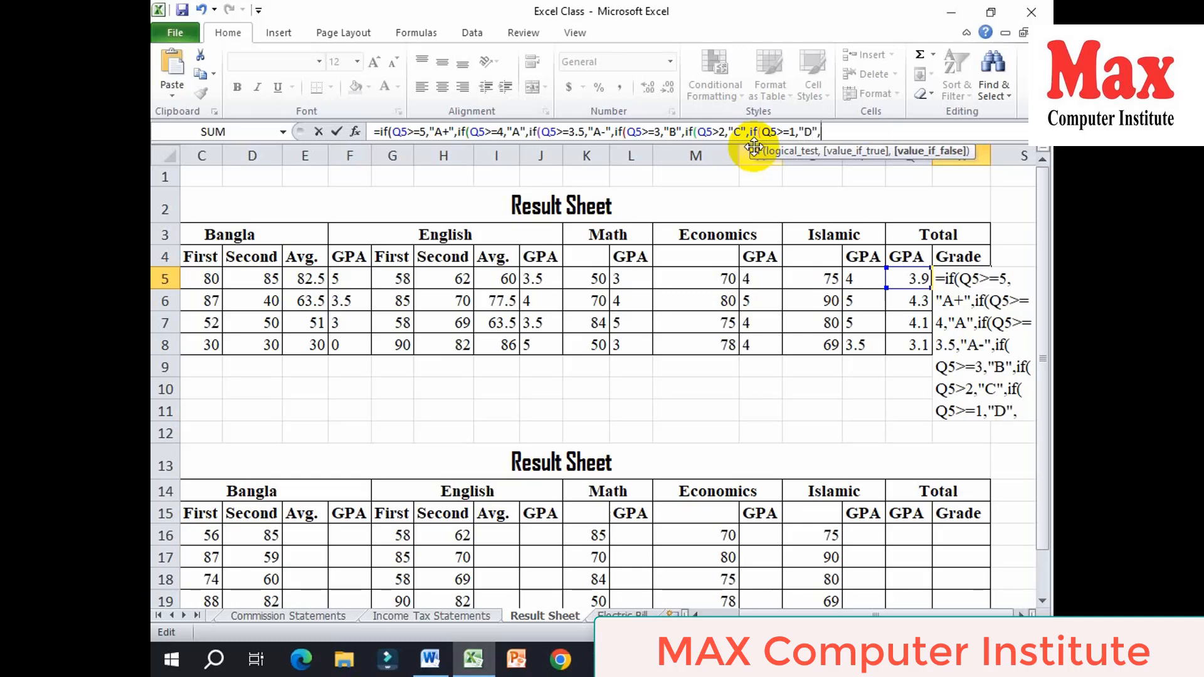
Append a seventh IF clause to the R5 grade formula that tests Q5<1 and gives grade "F".
text(if(Q5>=5,"A+",)
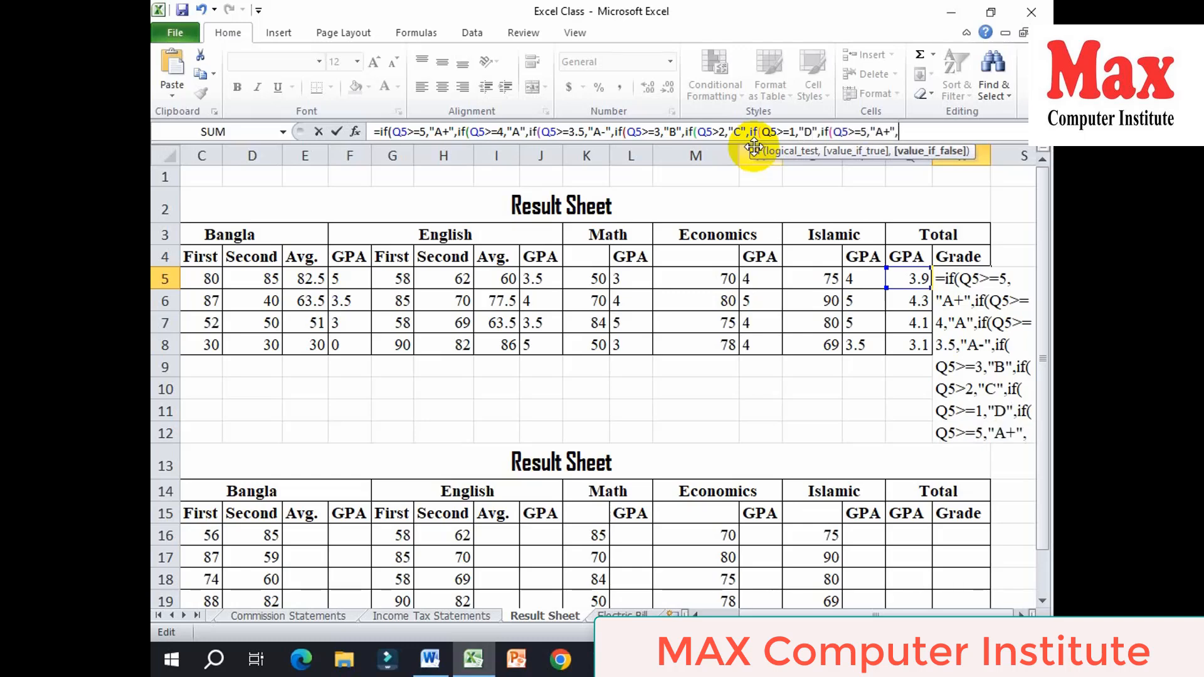
click(860, 131)
key(BackSpace)
key(BackSpace)
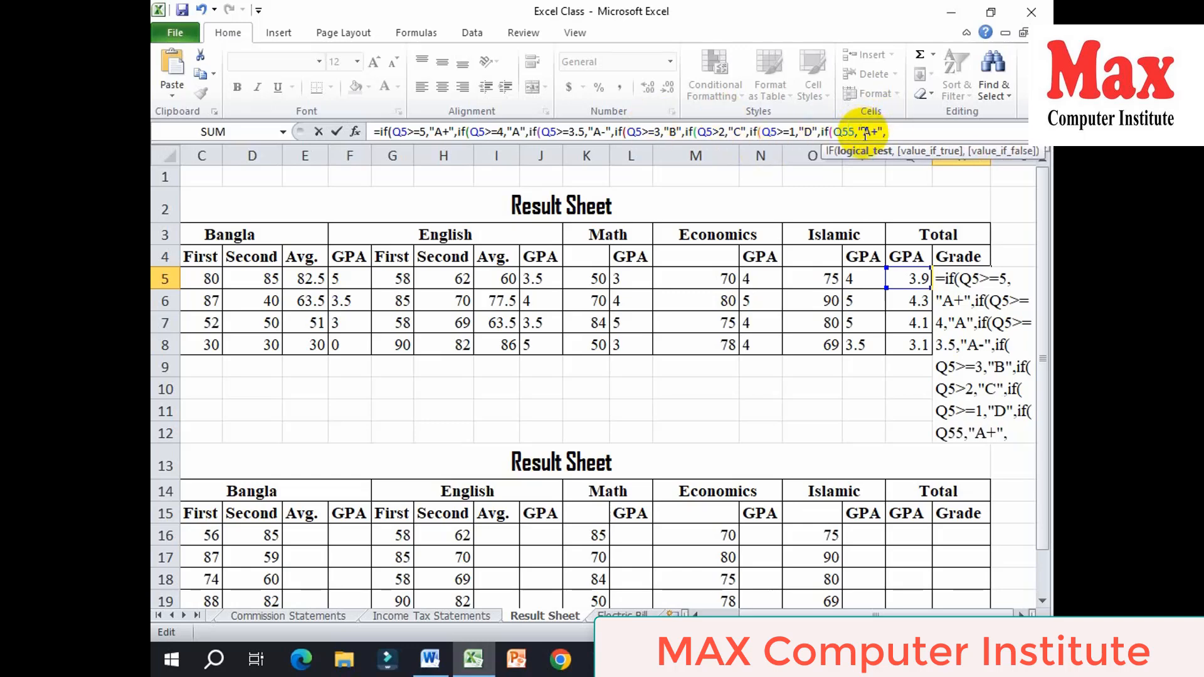
text(<)
key(Delete)
text(1)
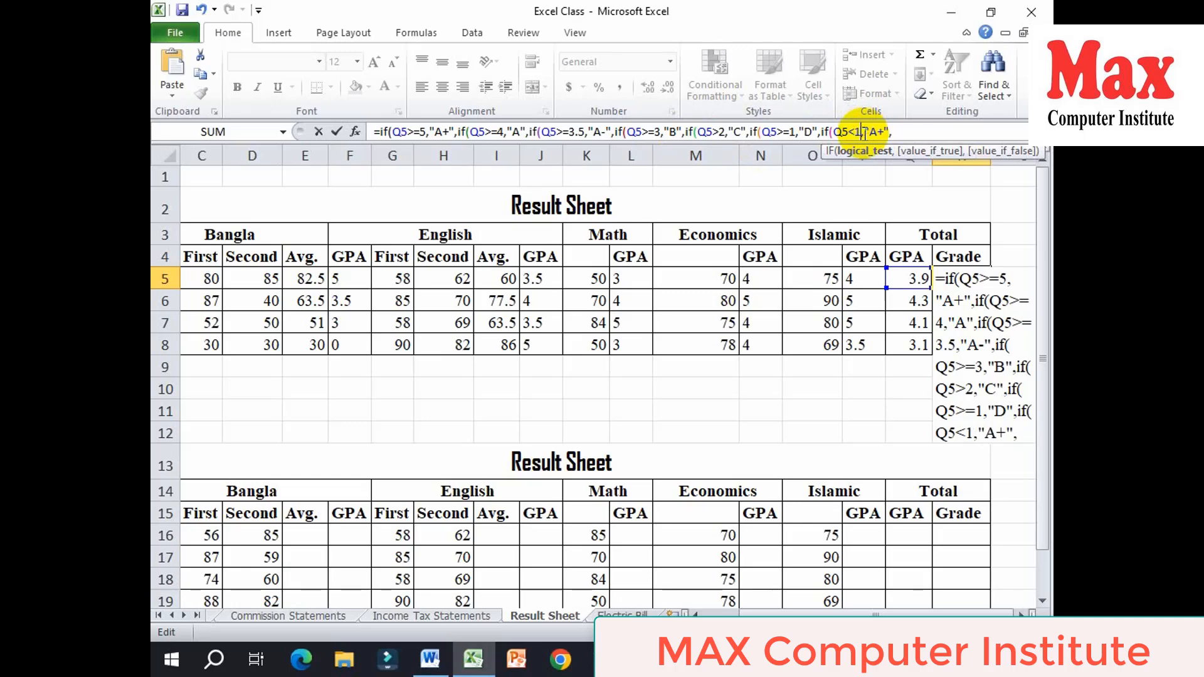
key(Right)
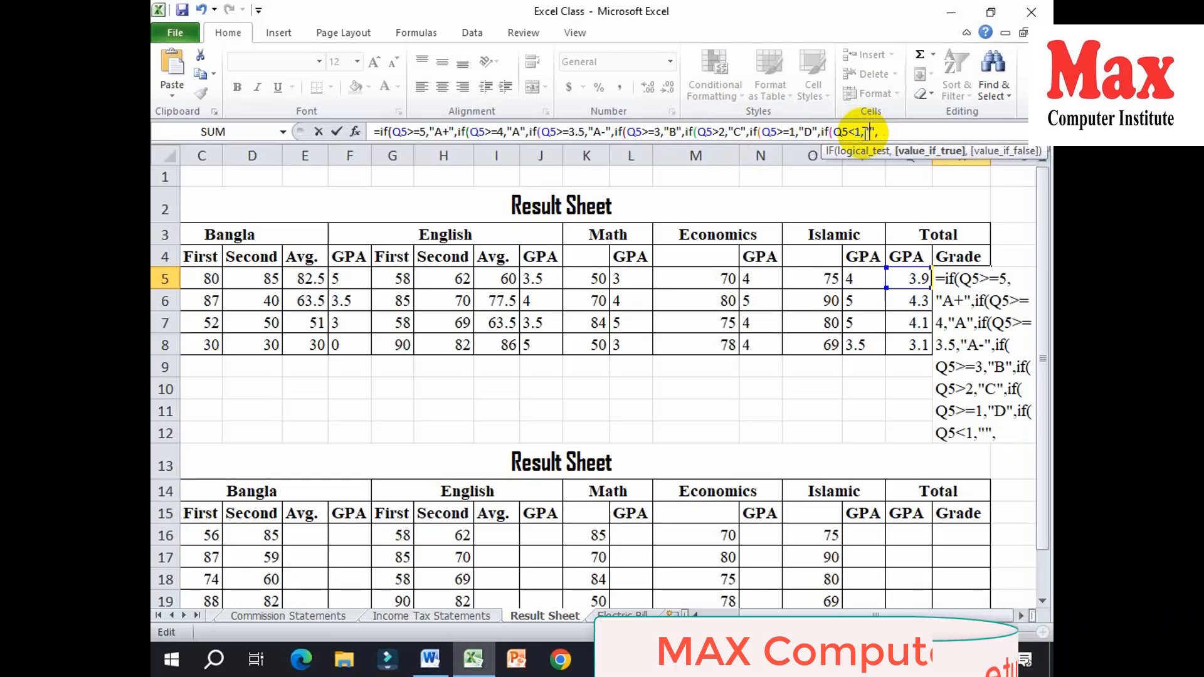
text(F)
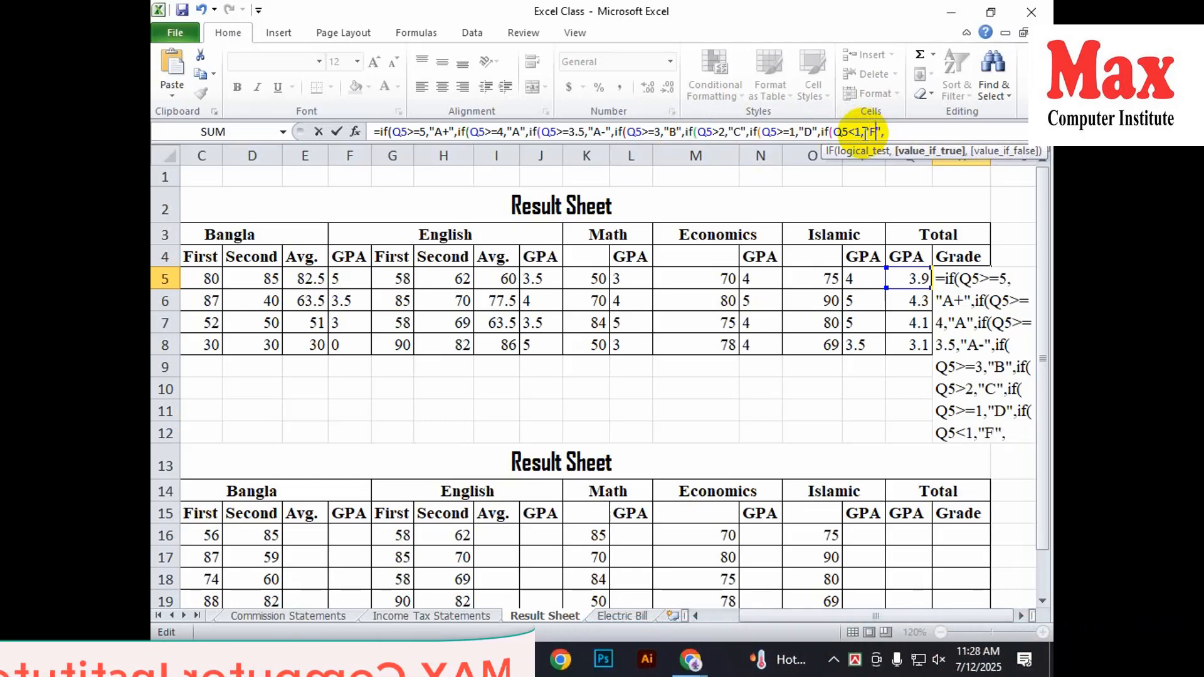
key(Right)
key(Right)
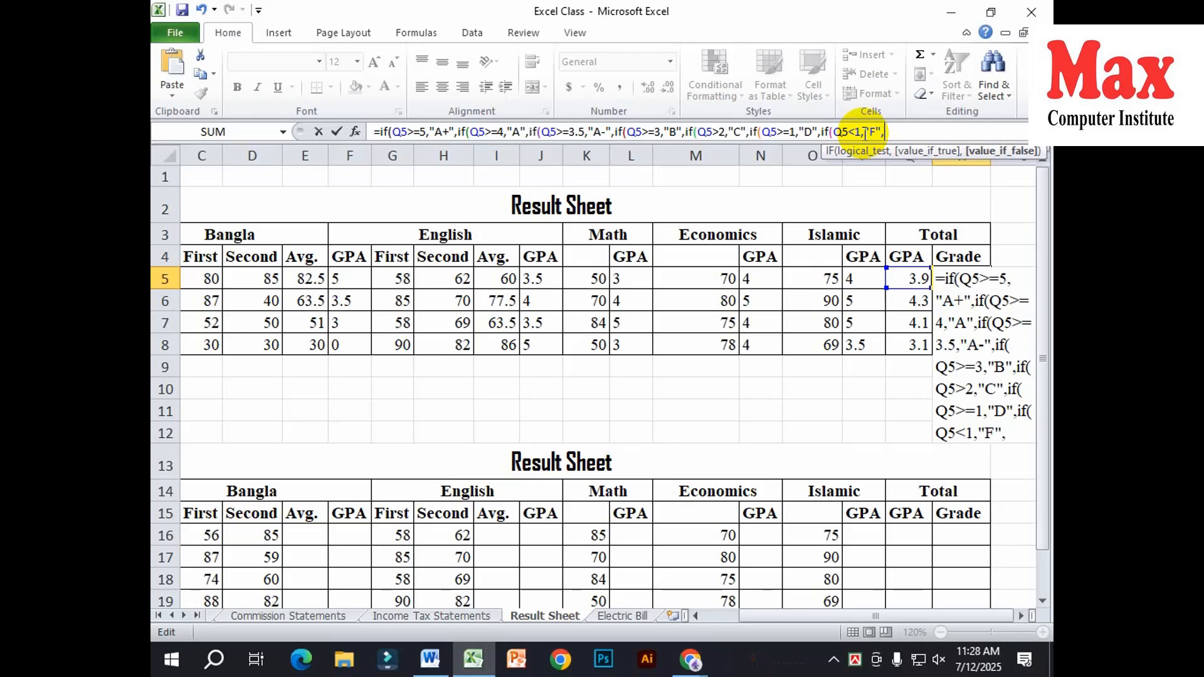
Close the nested IF formula in R5 with seven closing parentheses and enter it.
text()))))
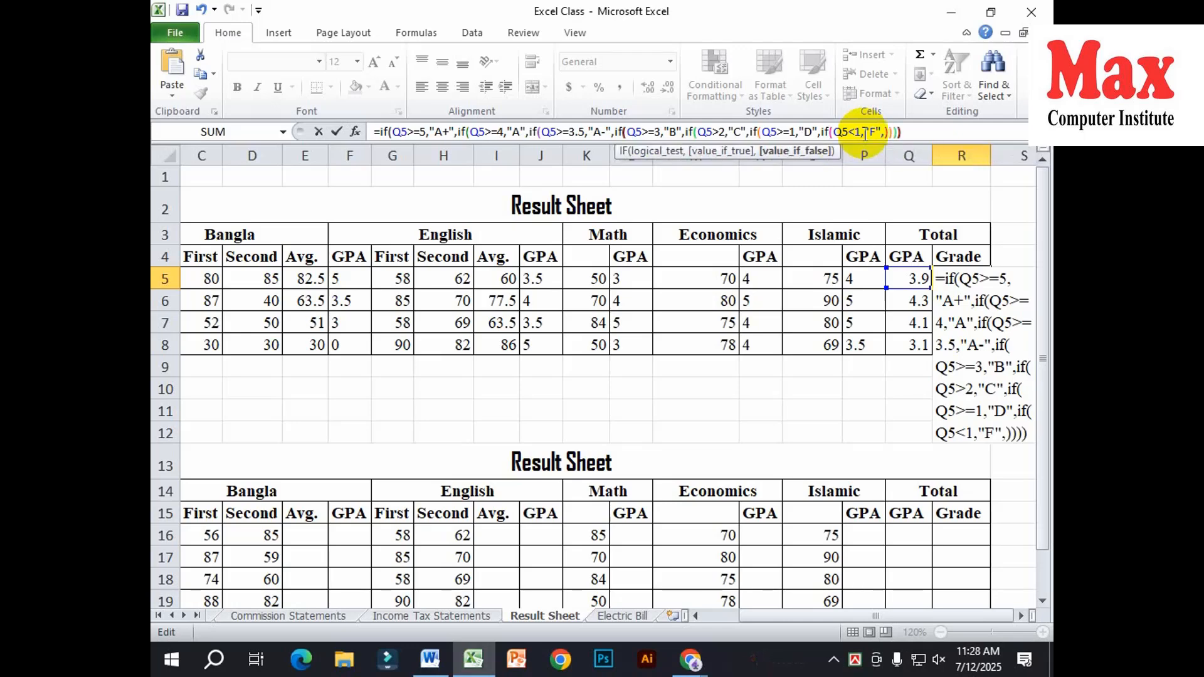
text()))
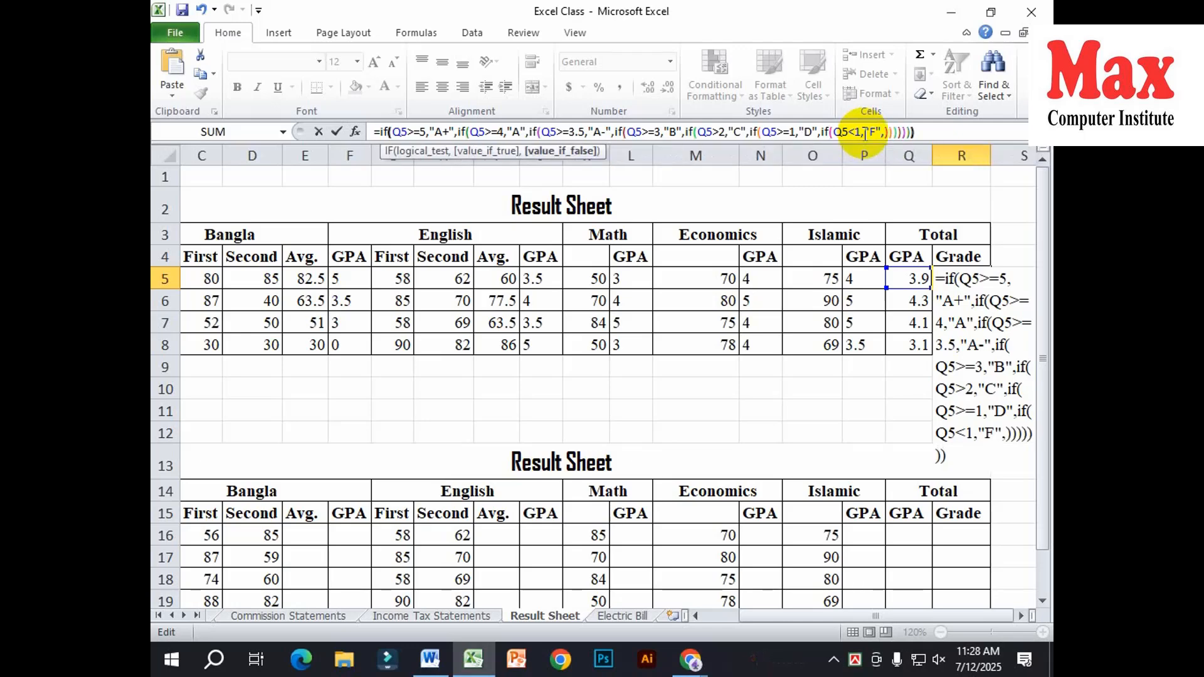
key(Return)
Fill the grade formula from R5 down to R8 in the Total Grade column.
click(956, 277)
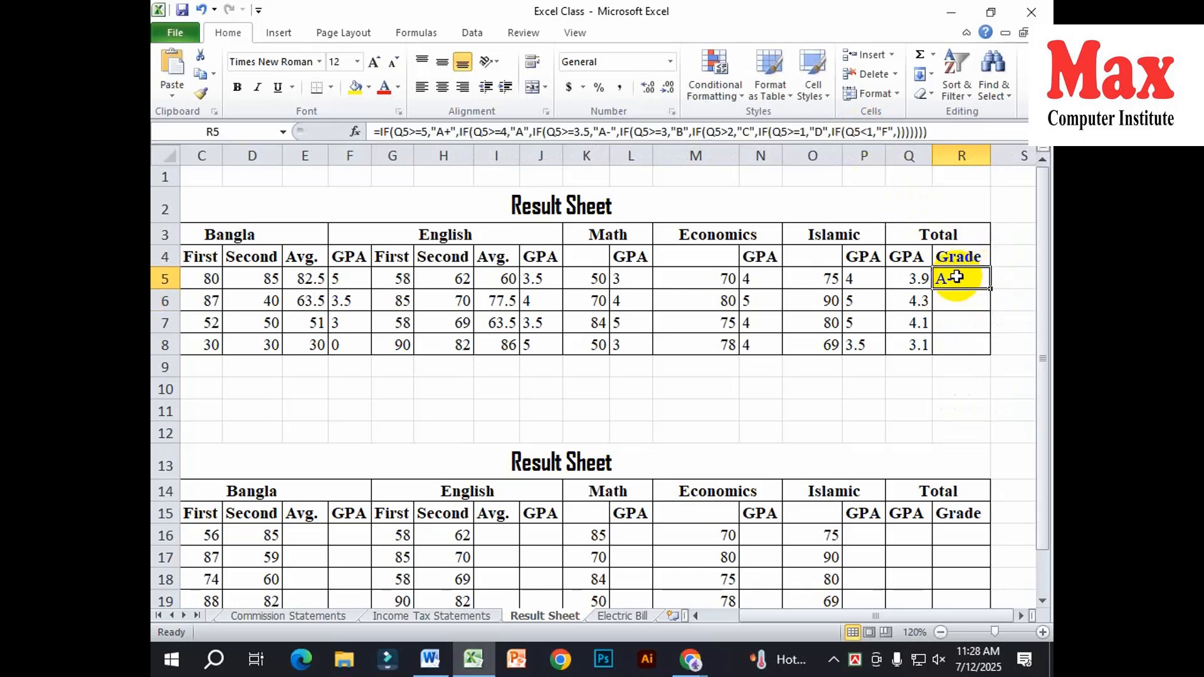
drag(988, 287, 989, 352)
click(1021, 615)
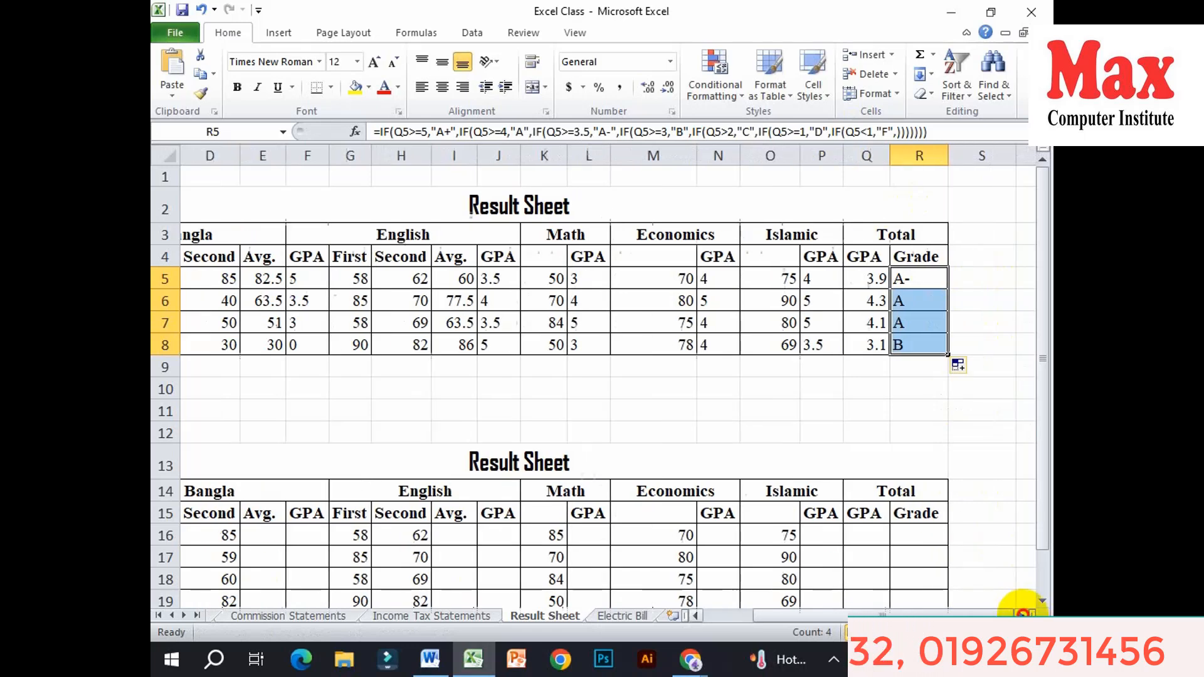
click(1021, 615)
click(821, 491)
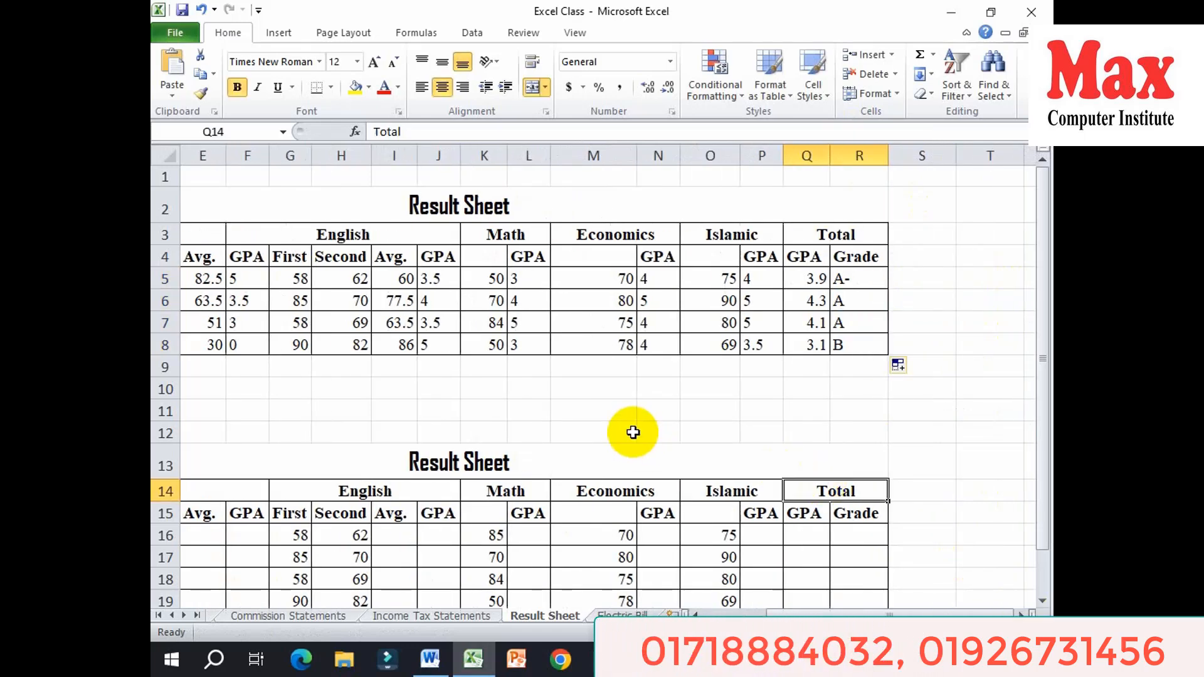
Set the English marks in row 8 to 33 for First and 20 for Second.
mouse_move(241, 345)
mouse_down()
mouse_move(188, 346)
mouse_move(249, 361)
mouse_up()
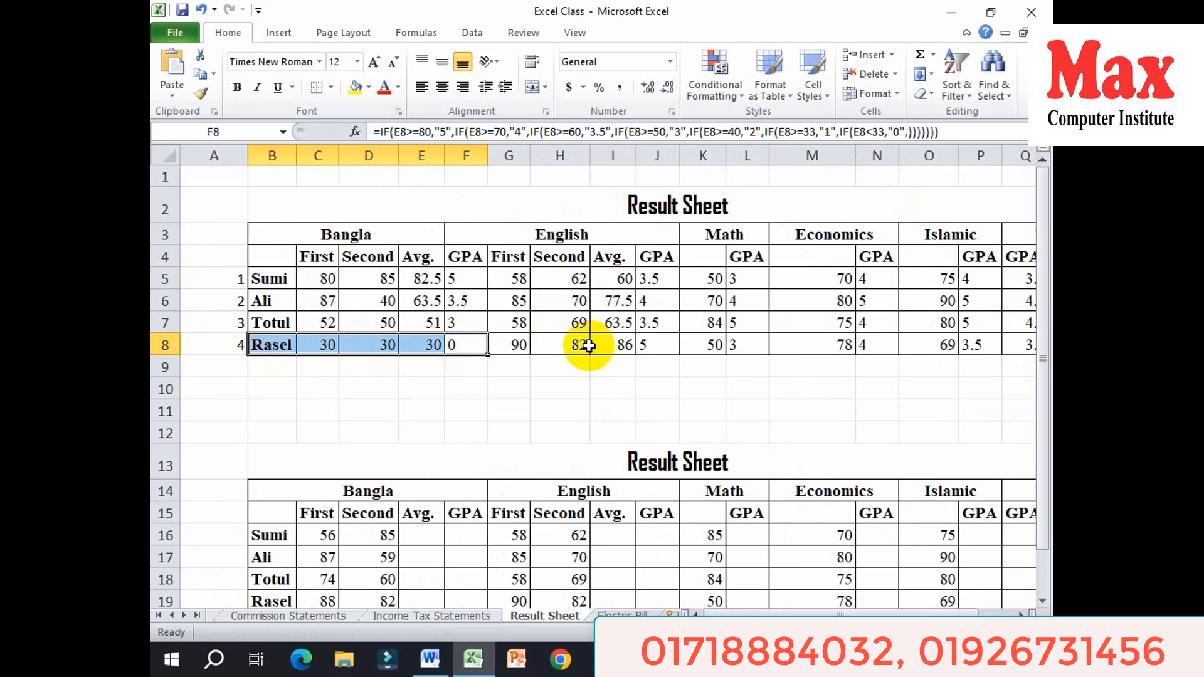
click(521, 346)
text(33)
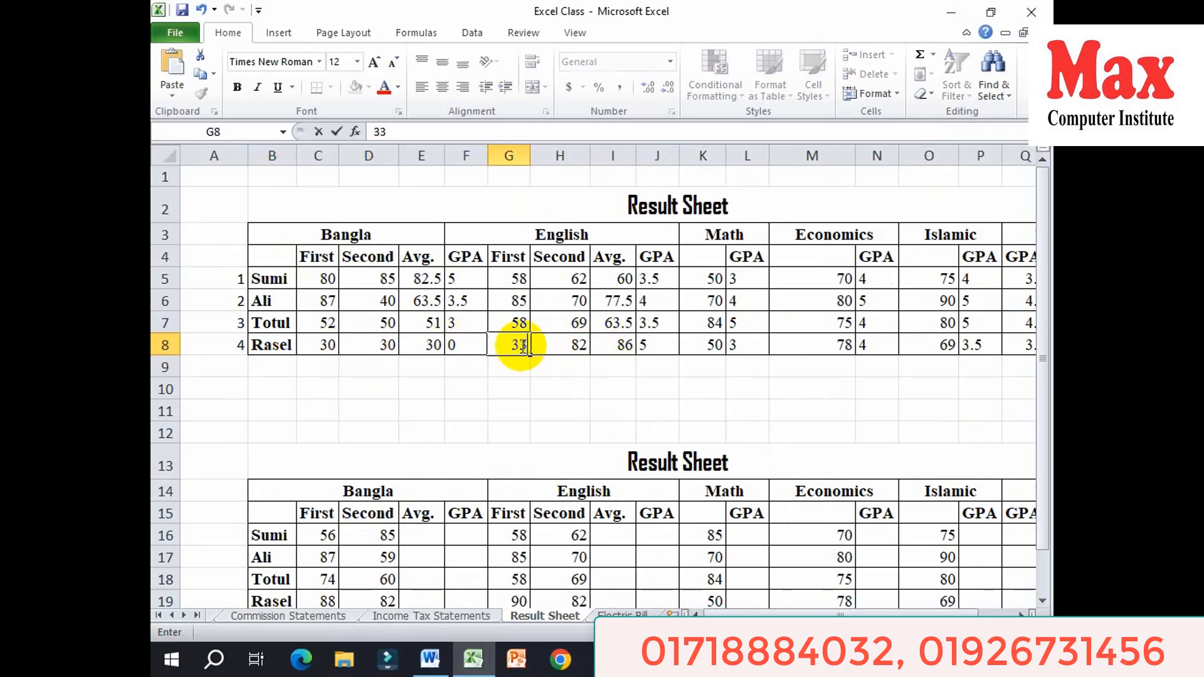
key(Tab)
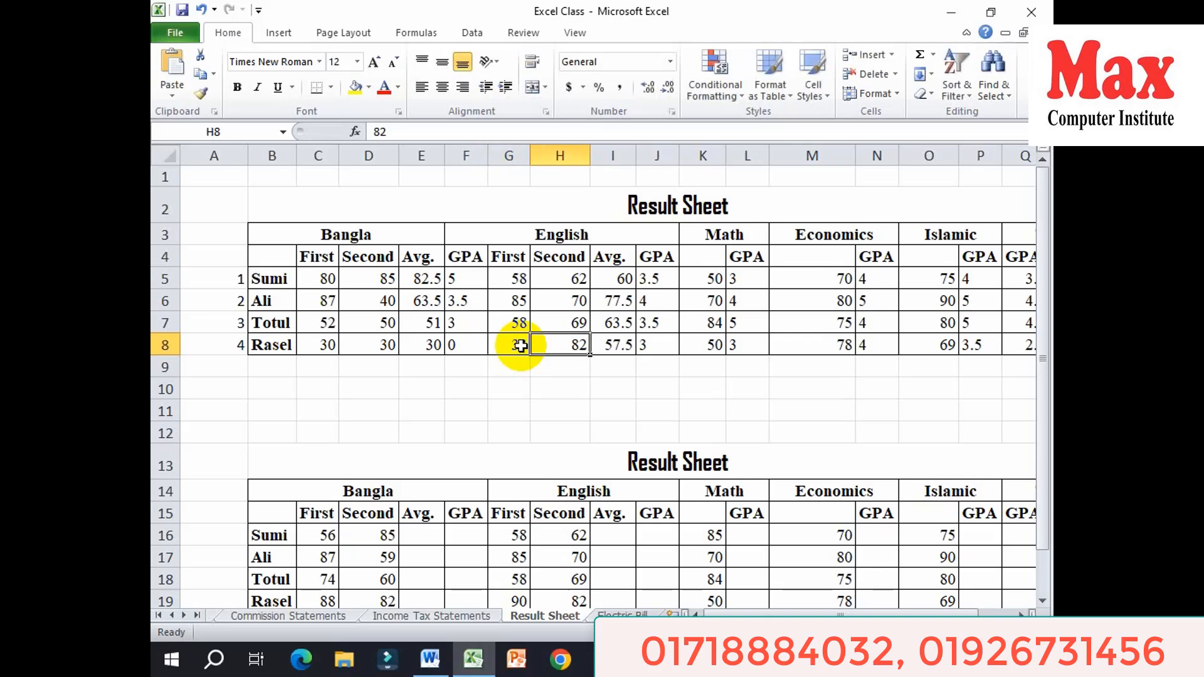
text(20)
key(Tab)
key(Tab)
key(Tab)
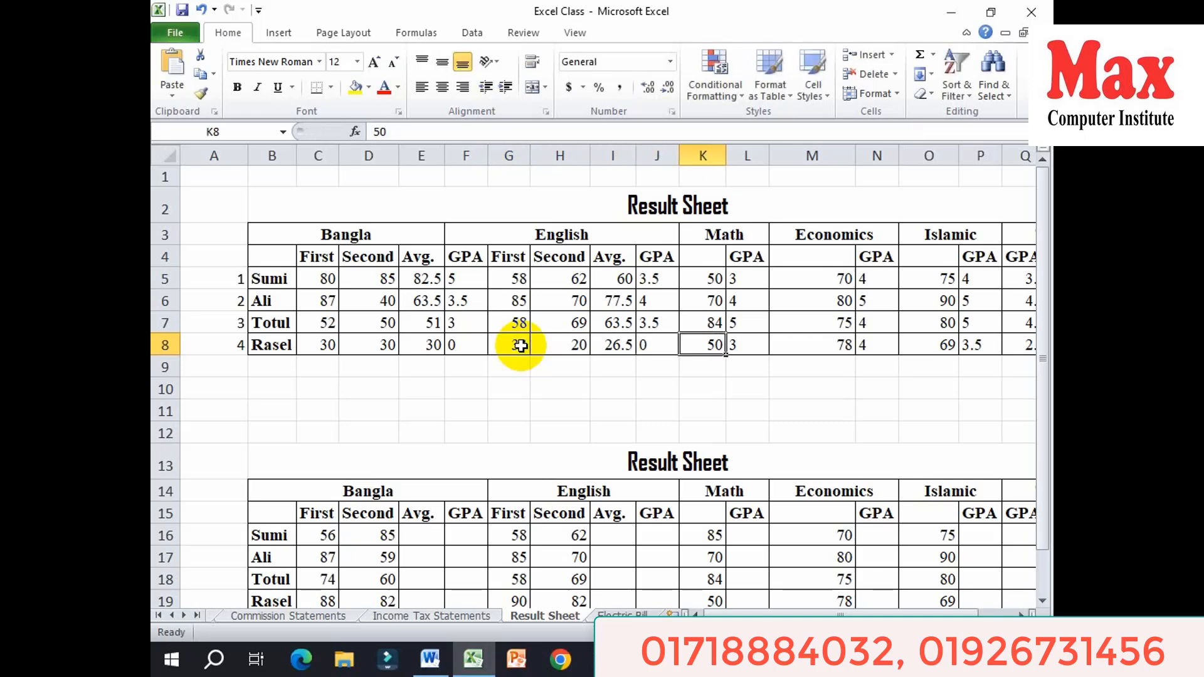
Set both the Math mark in K8 and the Economics mark in M8 to 20.
text(20)
key(Tab)
key(Tab)
key(Tab)
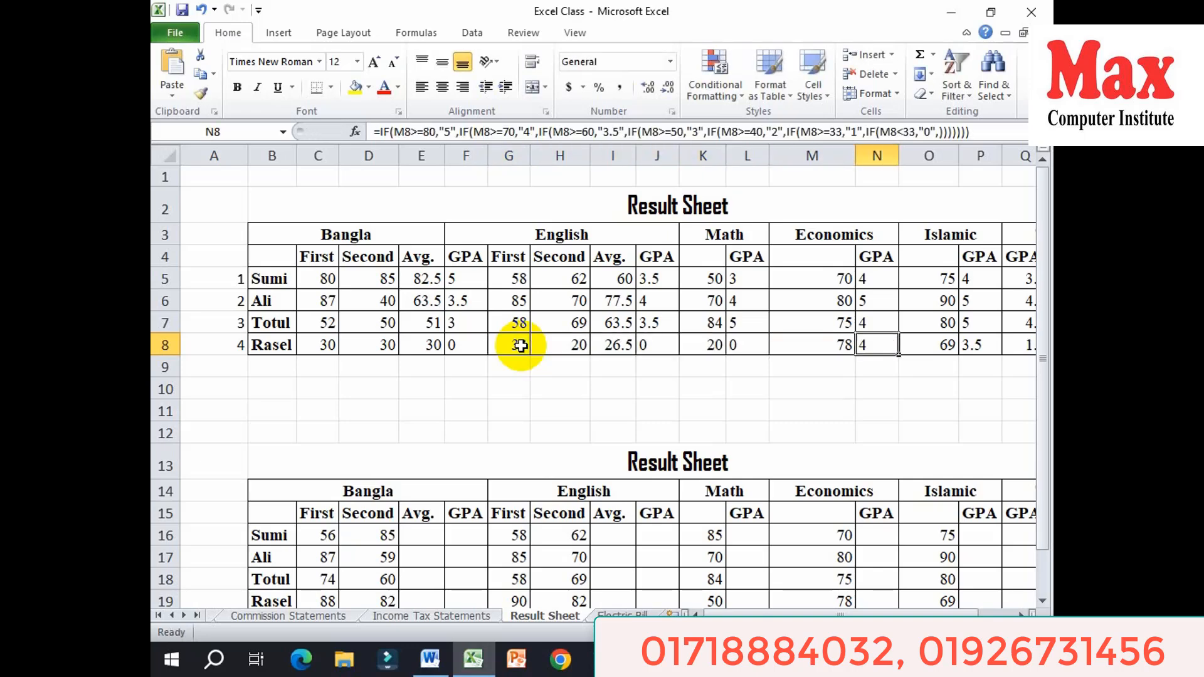
key(shift+Tab)
text(2)
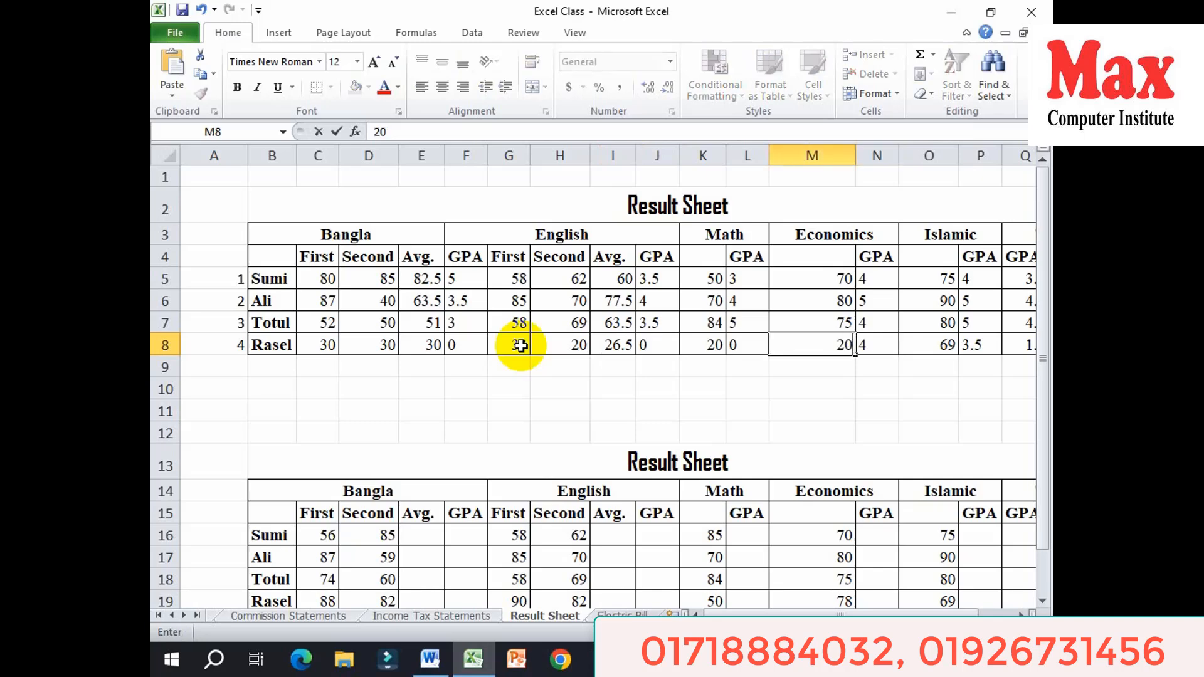
key(Tab)
key(Tab)
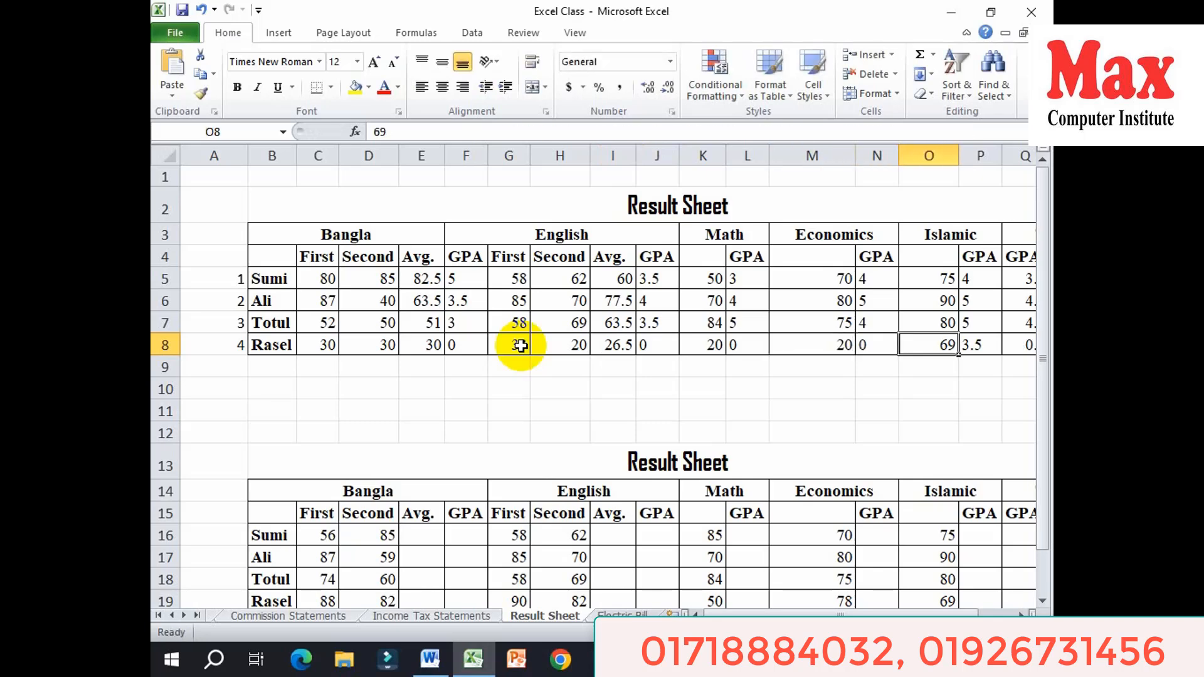
Set the Islamic mark in O8 to 20 and check the total grade in R8.
text(20)
key(Tab)
key(Tab)
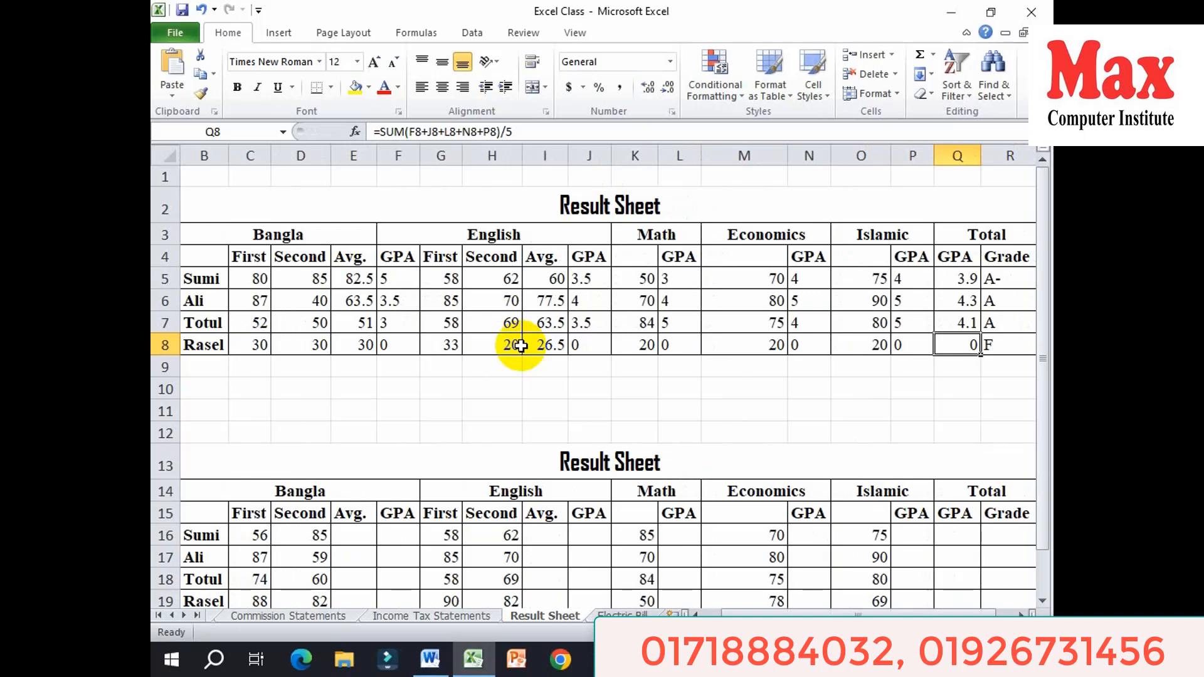
key(Tab)
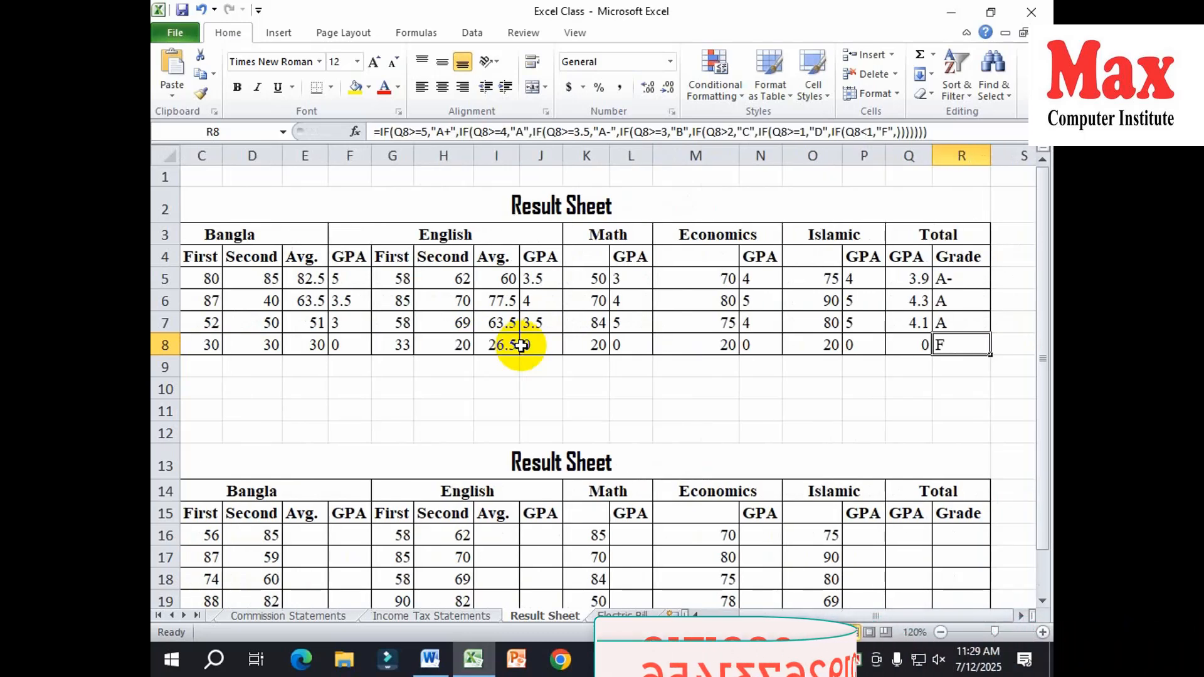